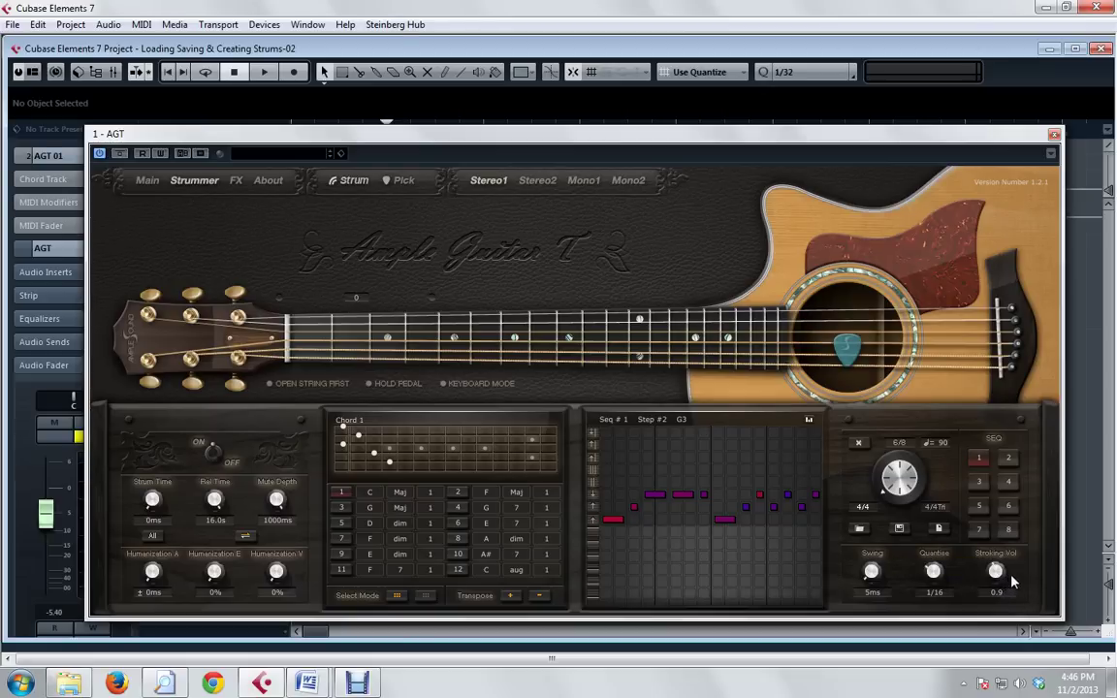
Step: Try different Stroking Vol settings, including 2.0, and set it back to 0.9
drag(998, 574, 998, 606)
drag(995, 573, 989, 536)
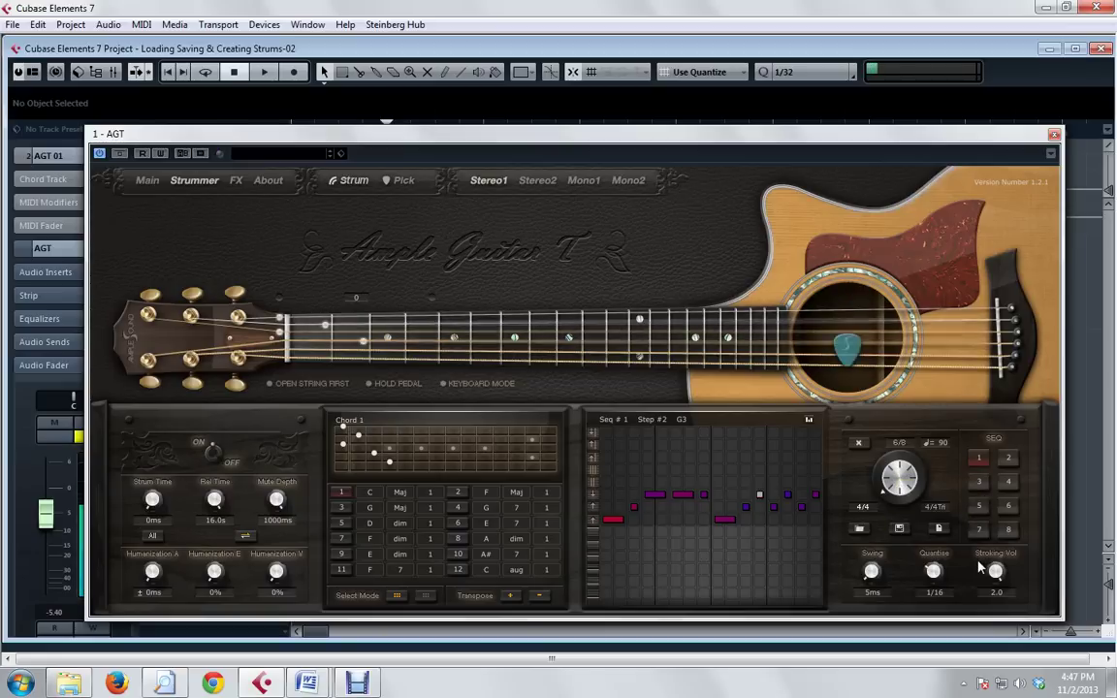
drag(994, 571, 1000, 615)
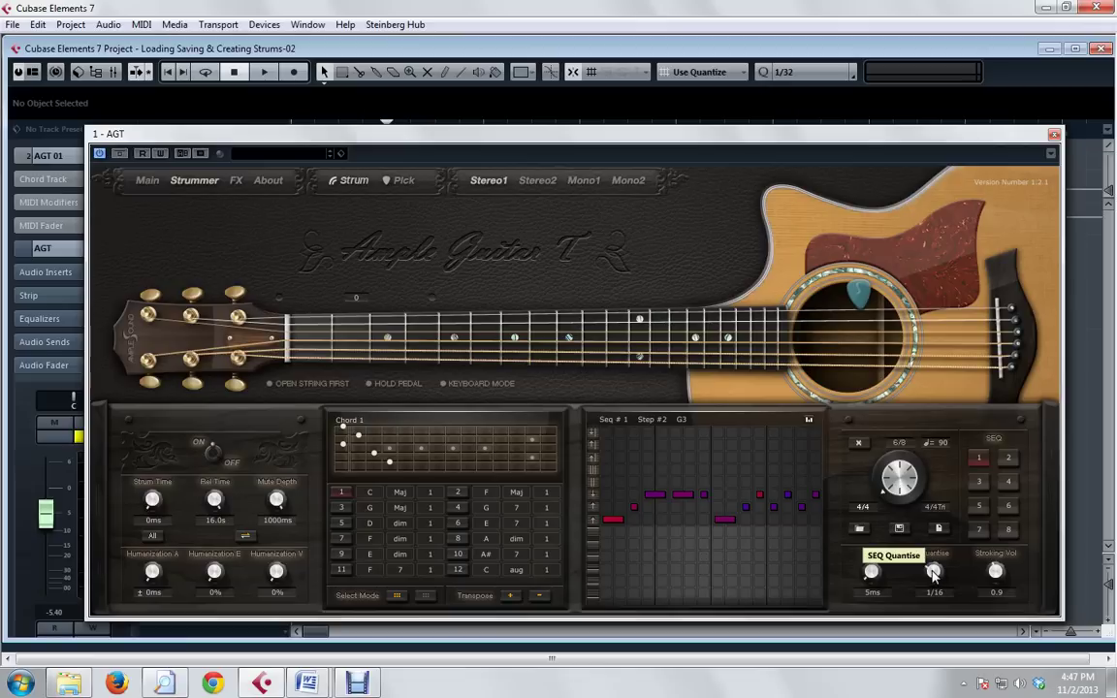
Step: Try sequencer Quantise at 1/32 and 1/8, set it back to 1/16, and try adjusting Strum Time
drag(934, 573, 935, 579)
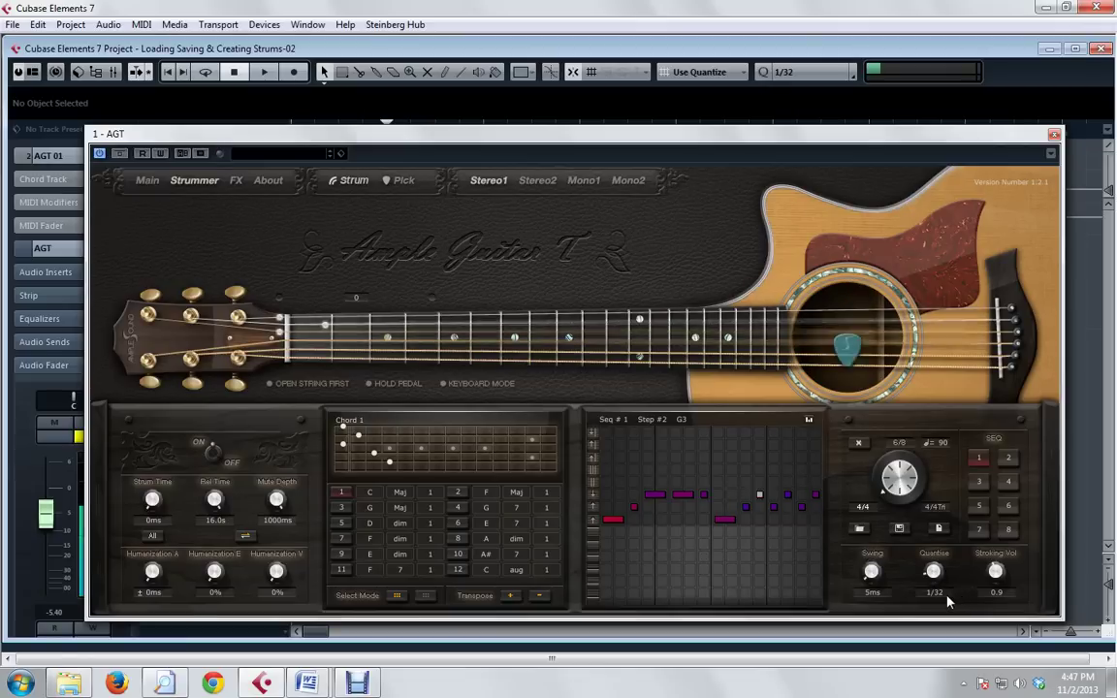
drag(937, 585, 933, 570)
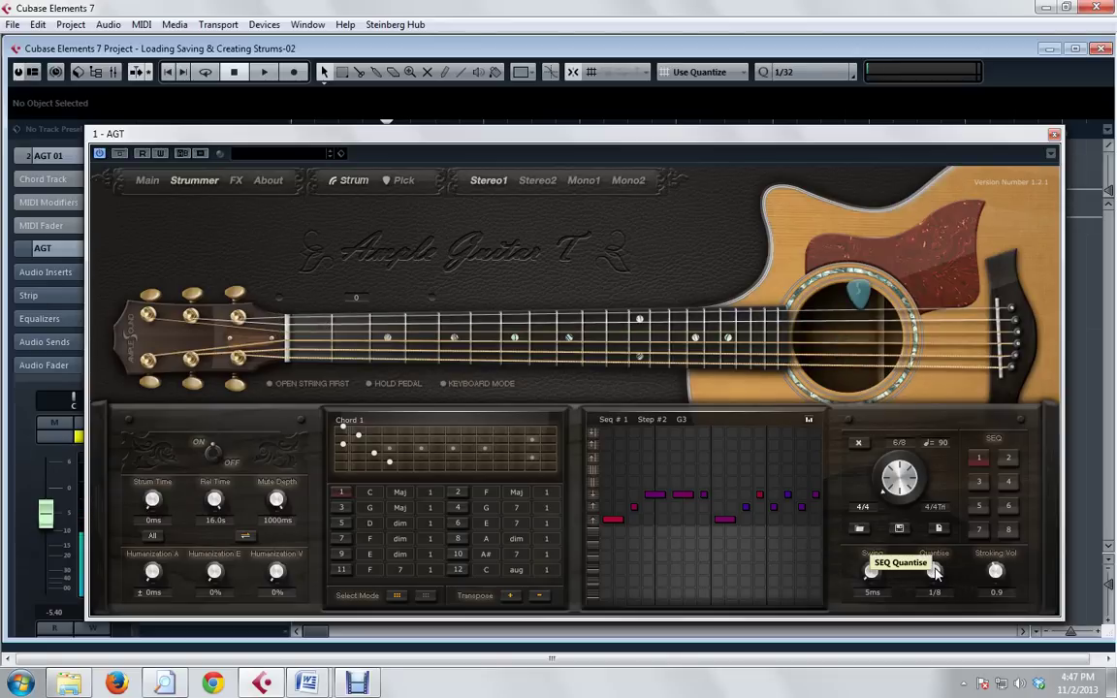
drag(935, 574, 932, 579)
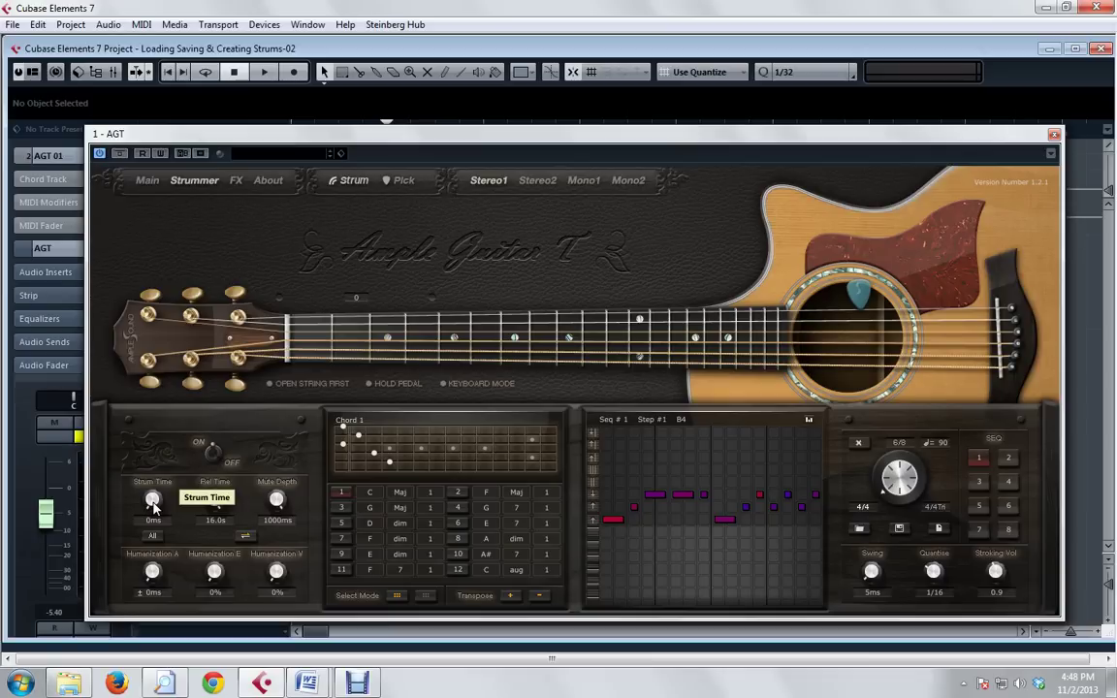
mouse_move(153, 501)
mouse_down()
mouse_move(131, 419)
mouse_move(144, 520)
mouse_up()
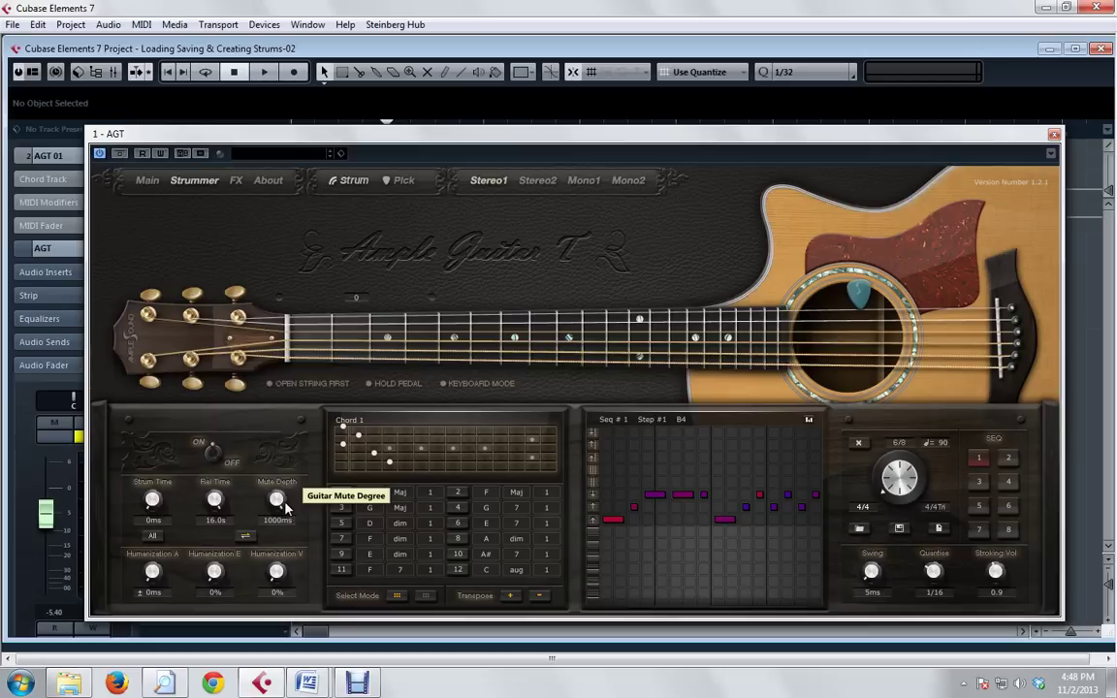
Step: View the customized parameter settings from the Mute Depth control, select the Bender assignment, and close the settings unchanged
right_click(278, 504)
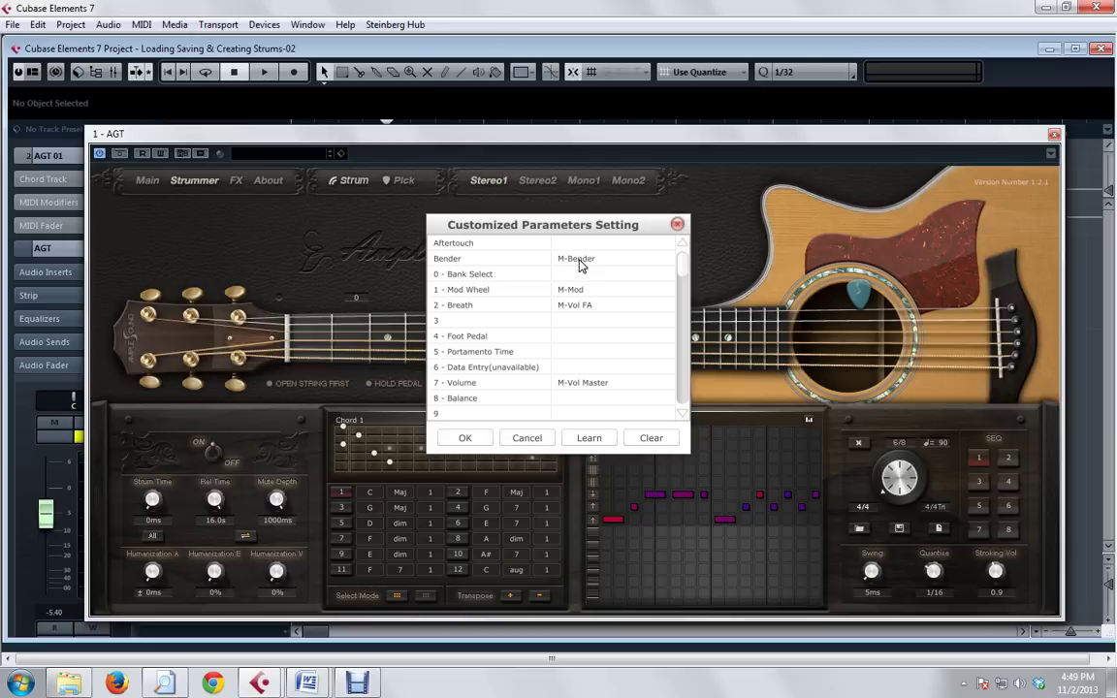
click(520, 260)
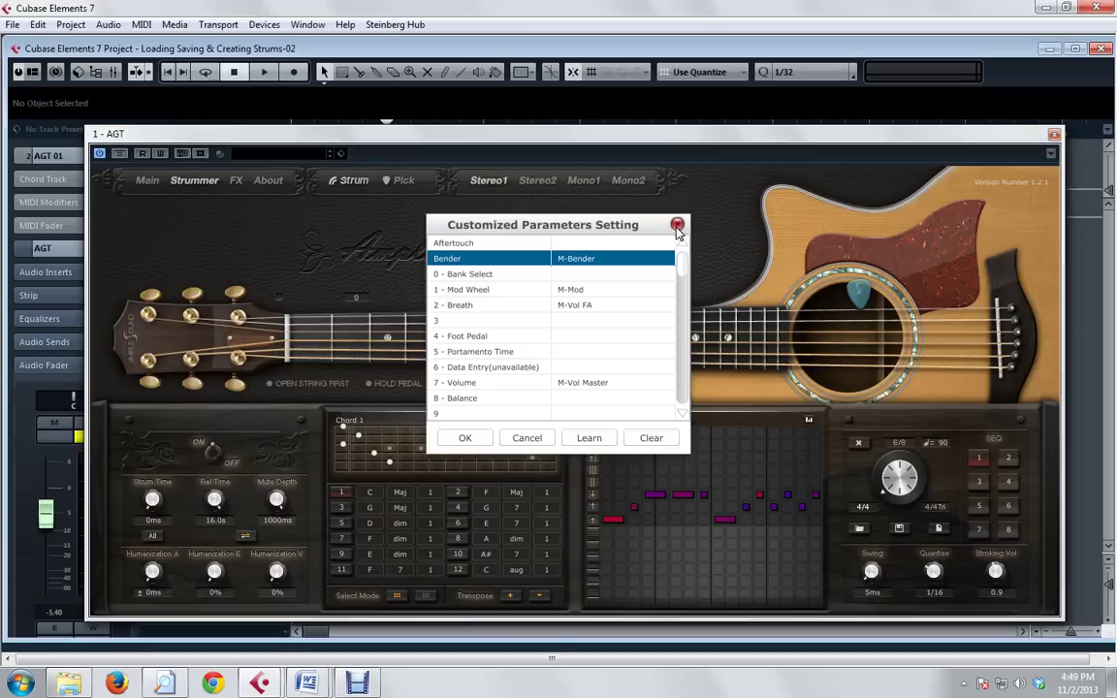
click(605, 197)
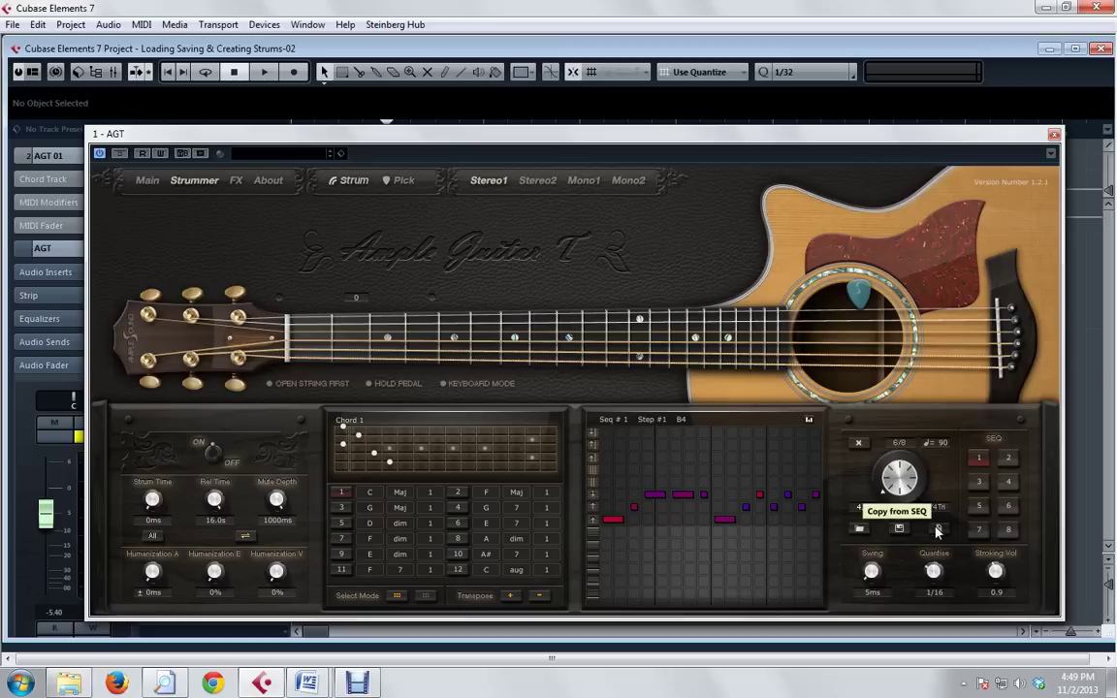
Step: Browse the Amplesound Presets folders for a Pattern Bank to load, return to the SEQbank folder, and cancel loading
click(859, 530)
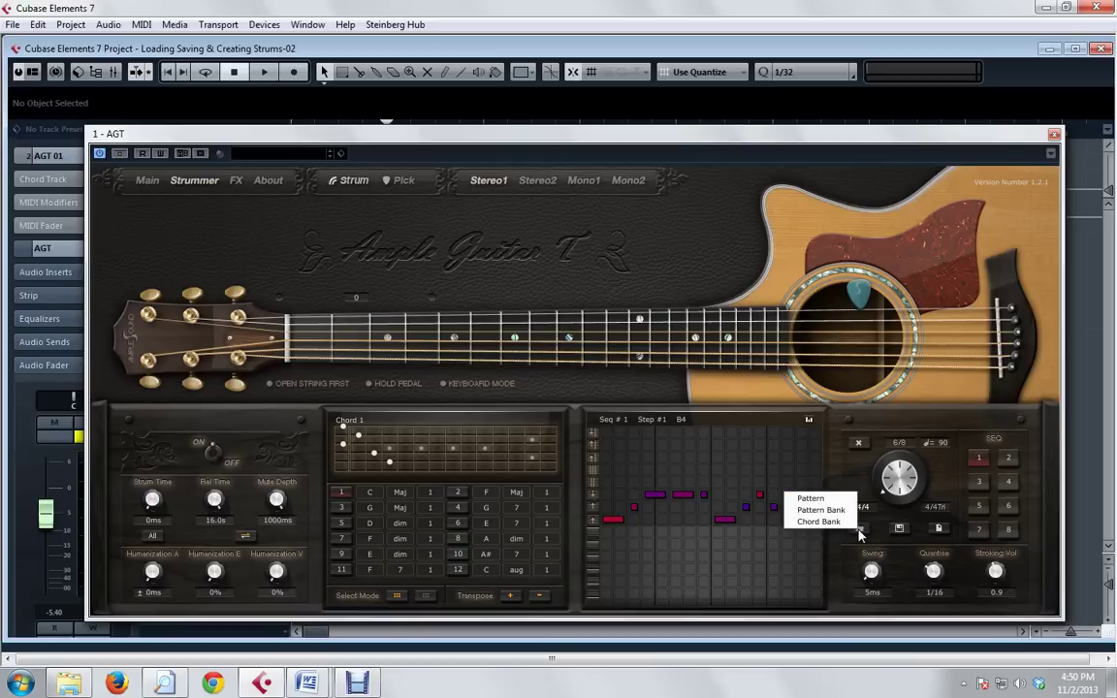
click(820, 510)
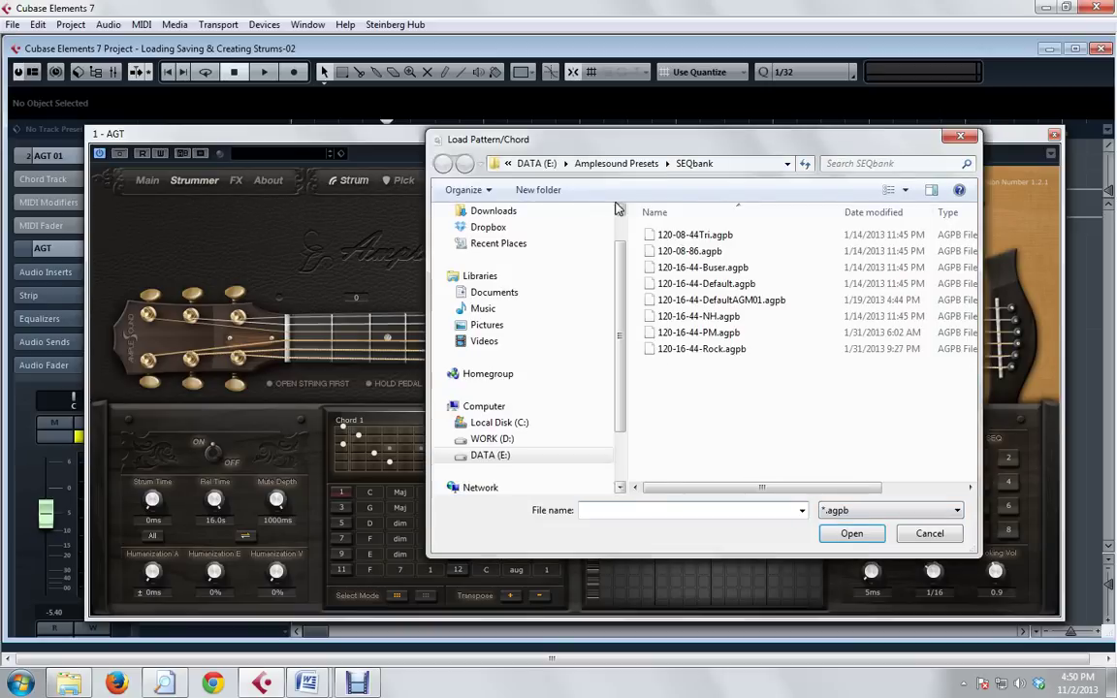
click(593, 163)
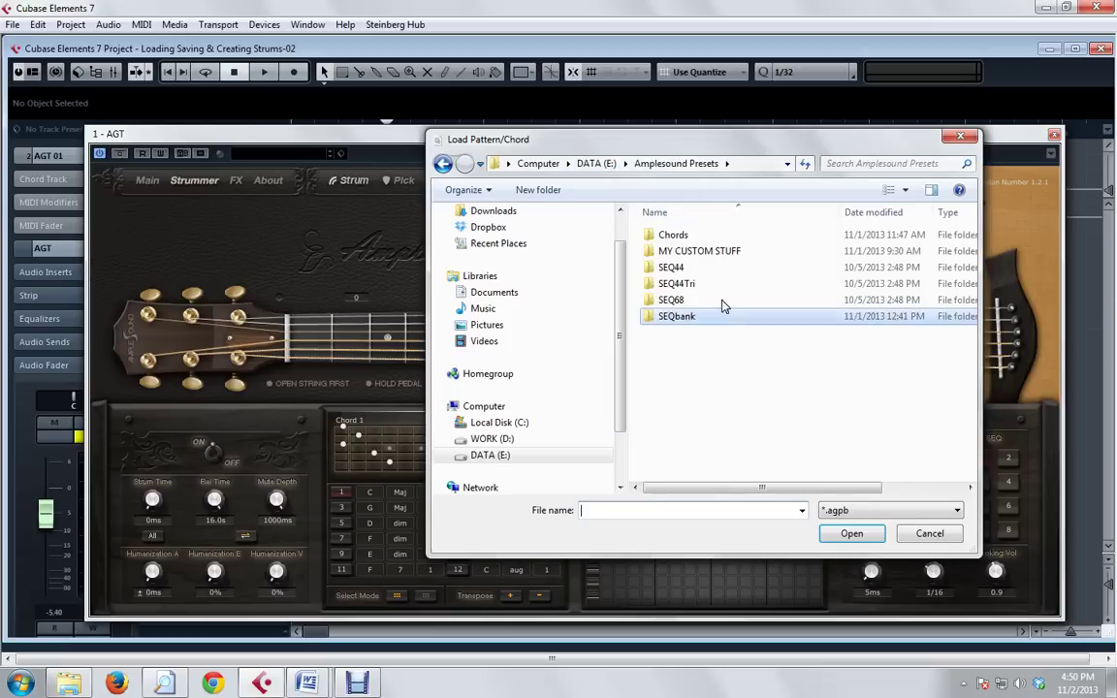
click(670, 252)
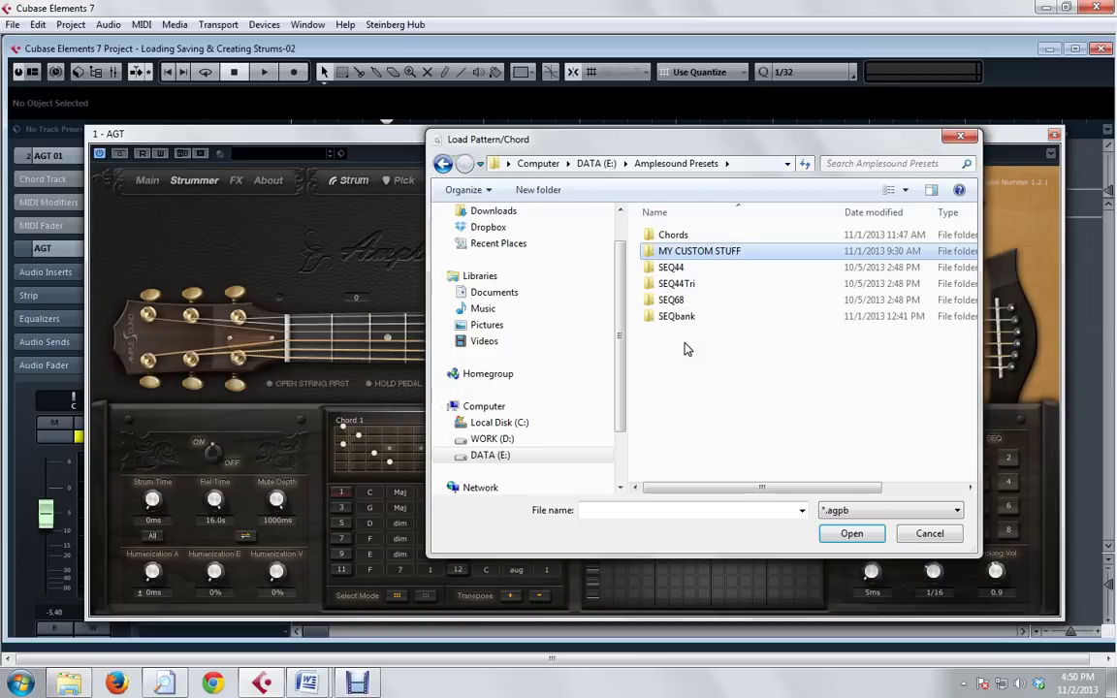
double_click(678, 318)
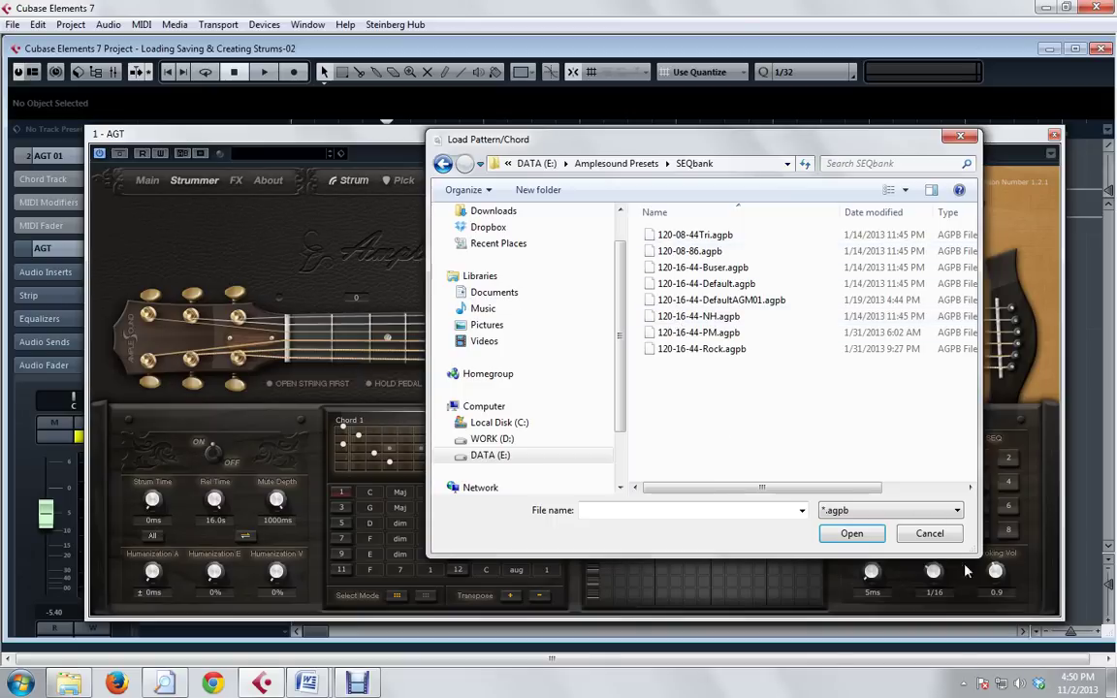
click(937, 536)
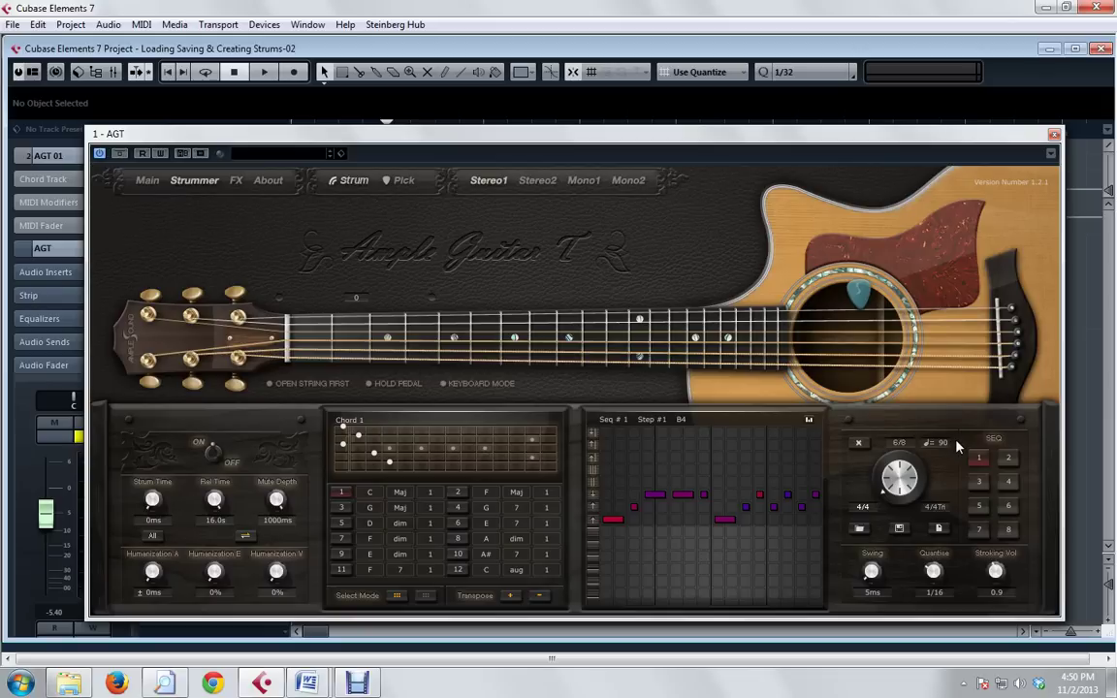
Step: Load the Pattern Bank 120-16-44-DefaultAGM01.agpb from the SEQbank folder
click(859, 528)
click(820, 509)
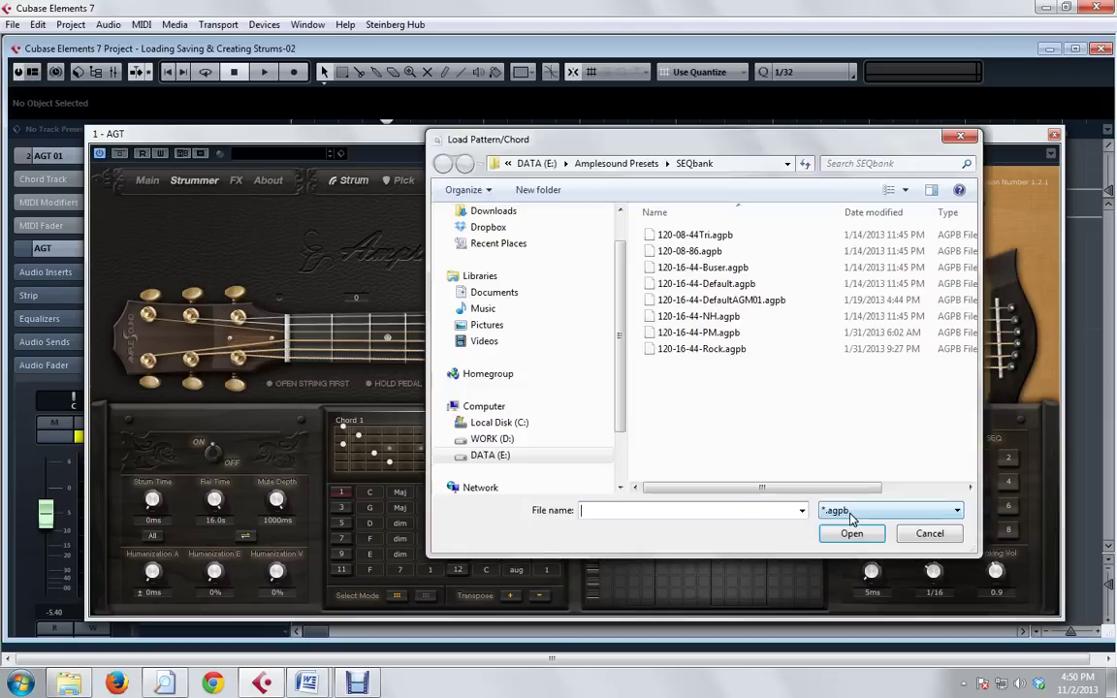
click(765, 301)
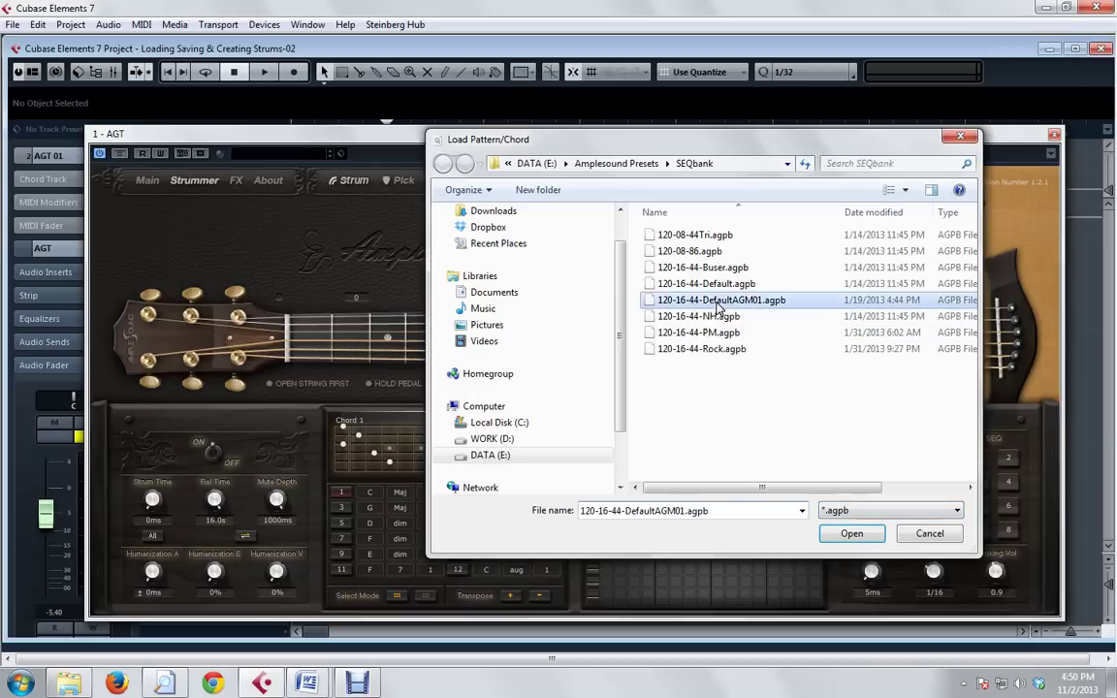
click(852, 533)
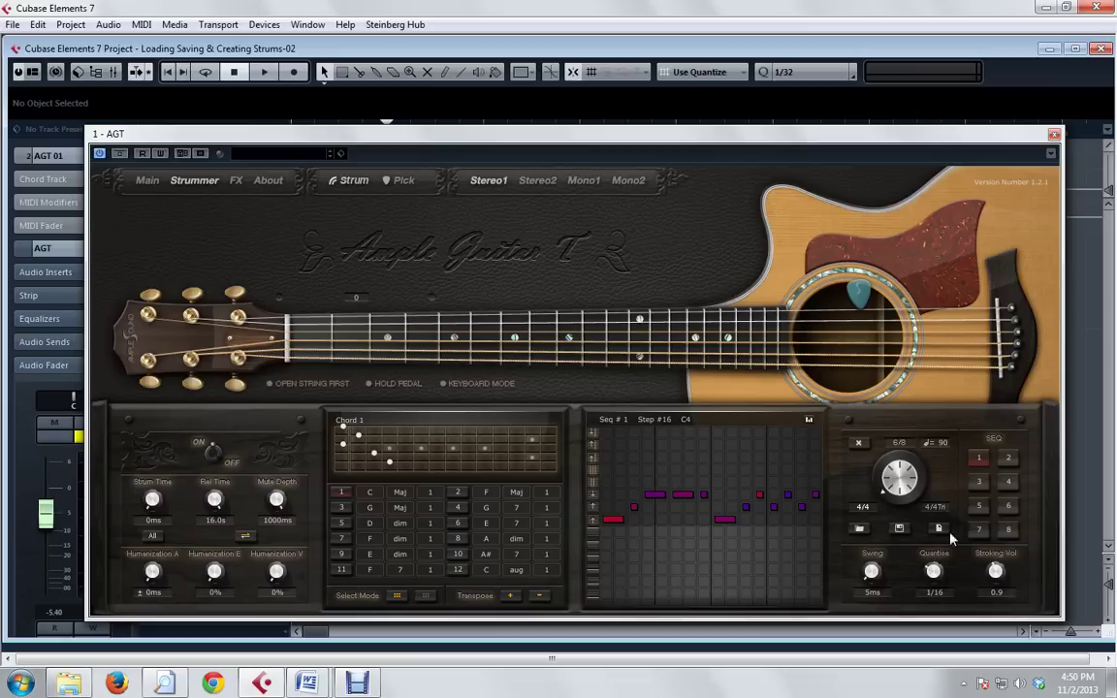
Step: Review the save options, examine the subfolders of MY CUSTOM STUFF when loading a Pattern Bank, and cancel
click(900, 528)
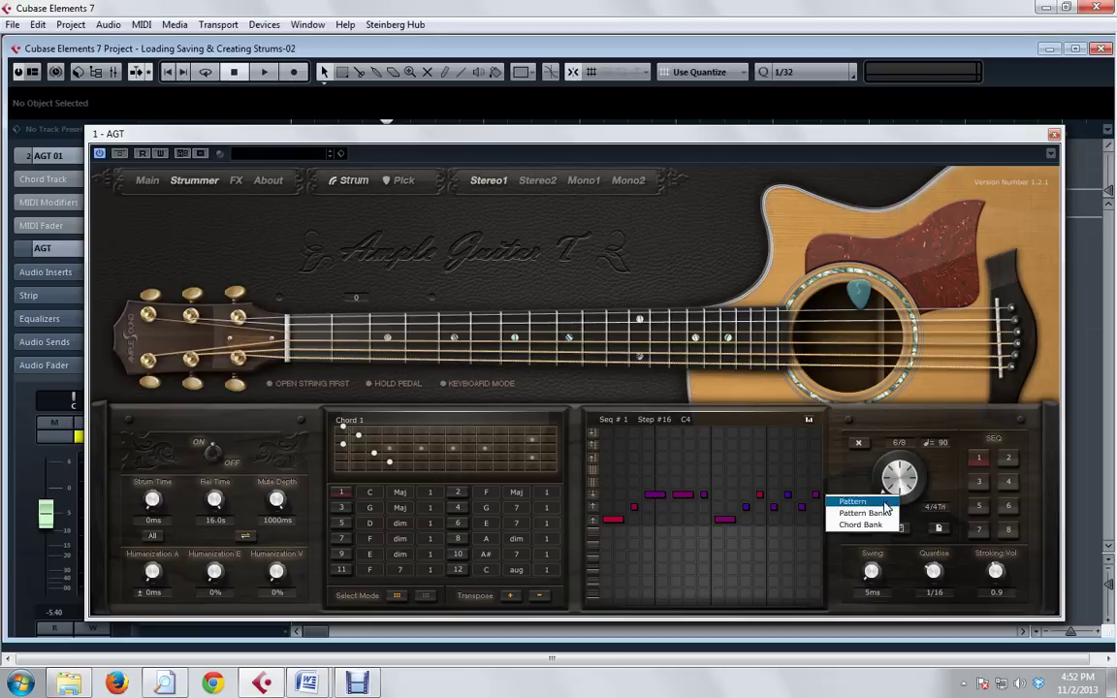
click(866, 548)
click(859, 528)
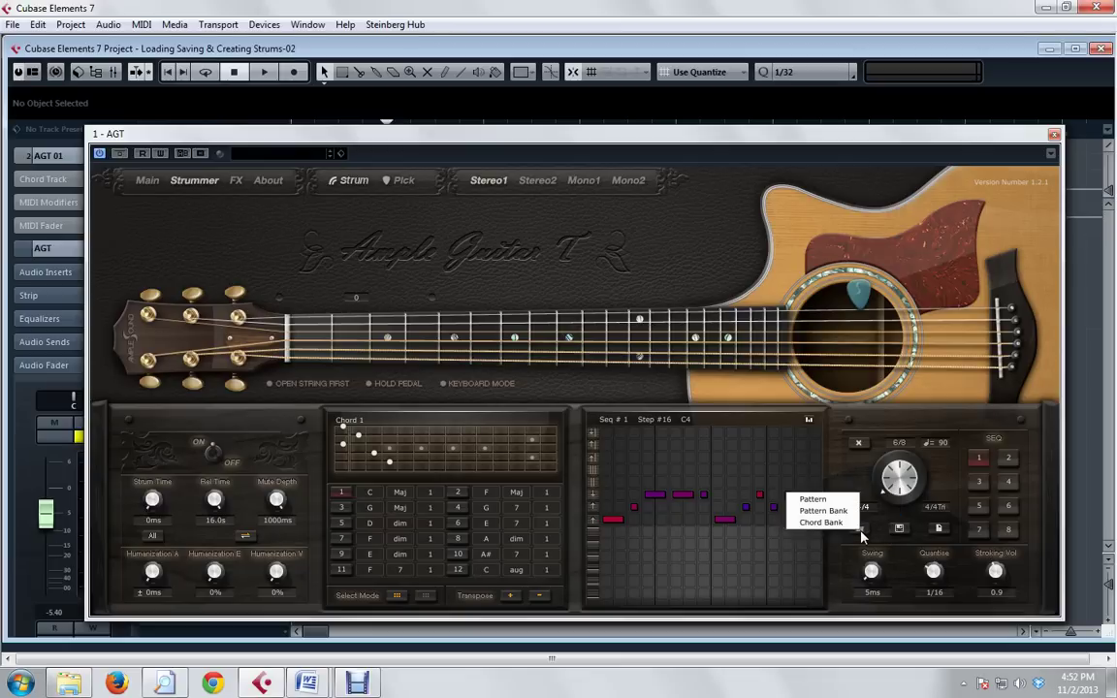
click(841, 512)
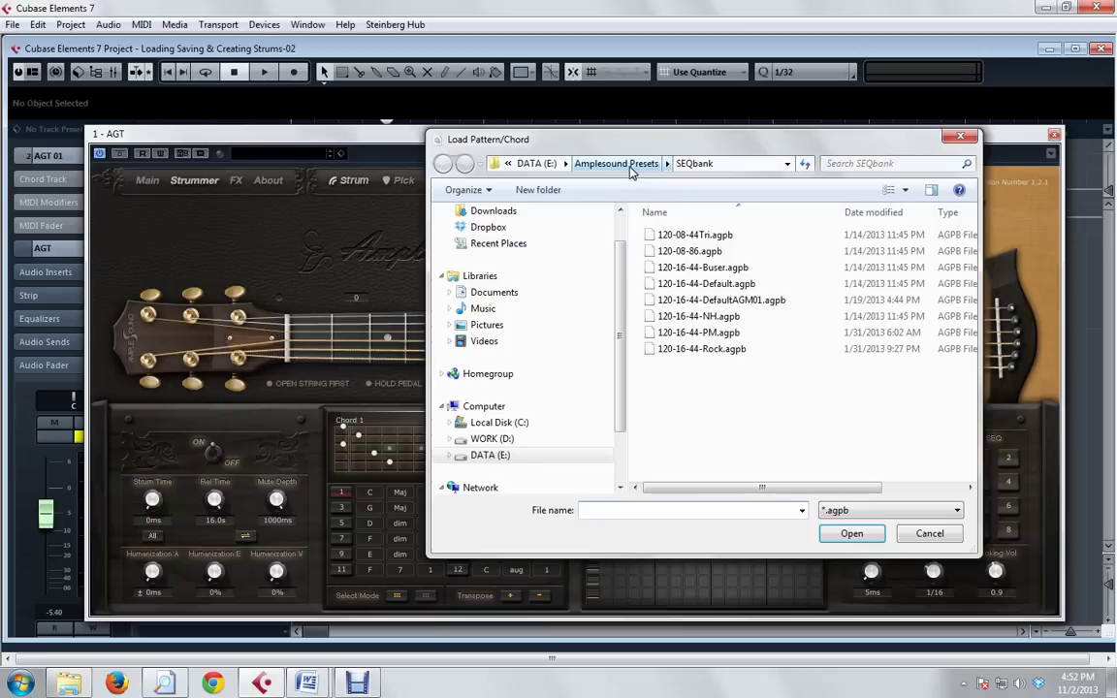
click(609, 163)
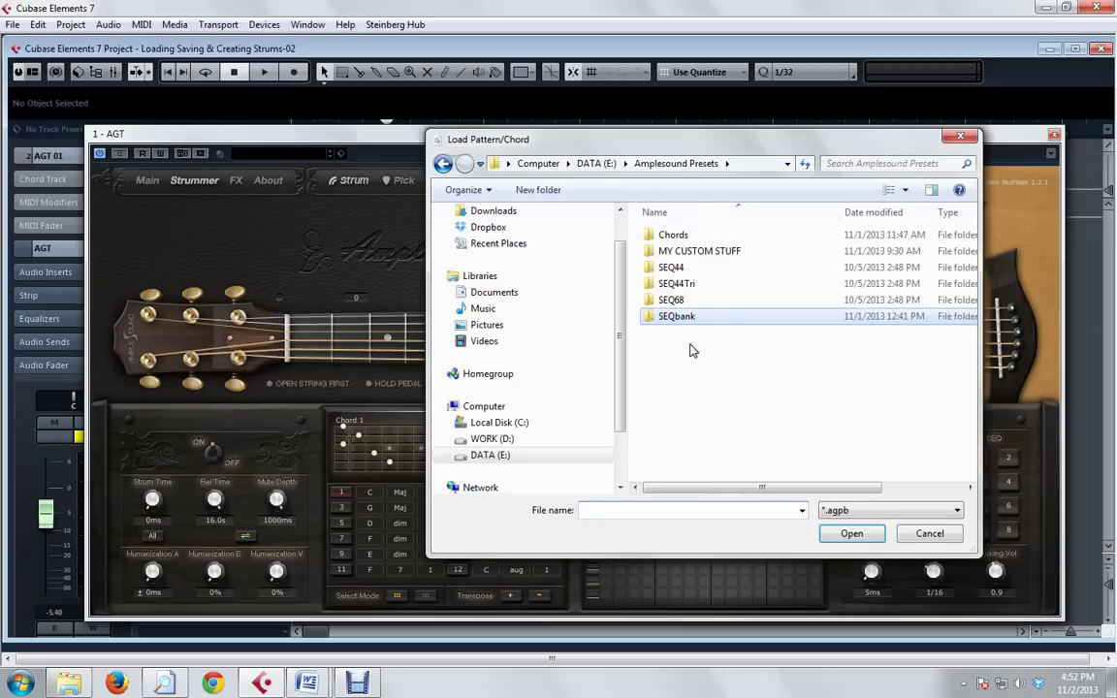
click(671, 254)
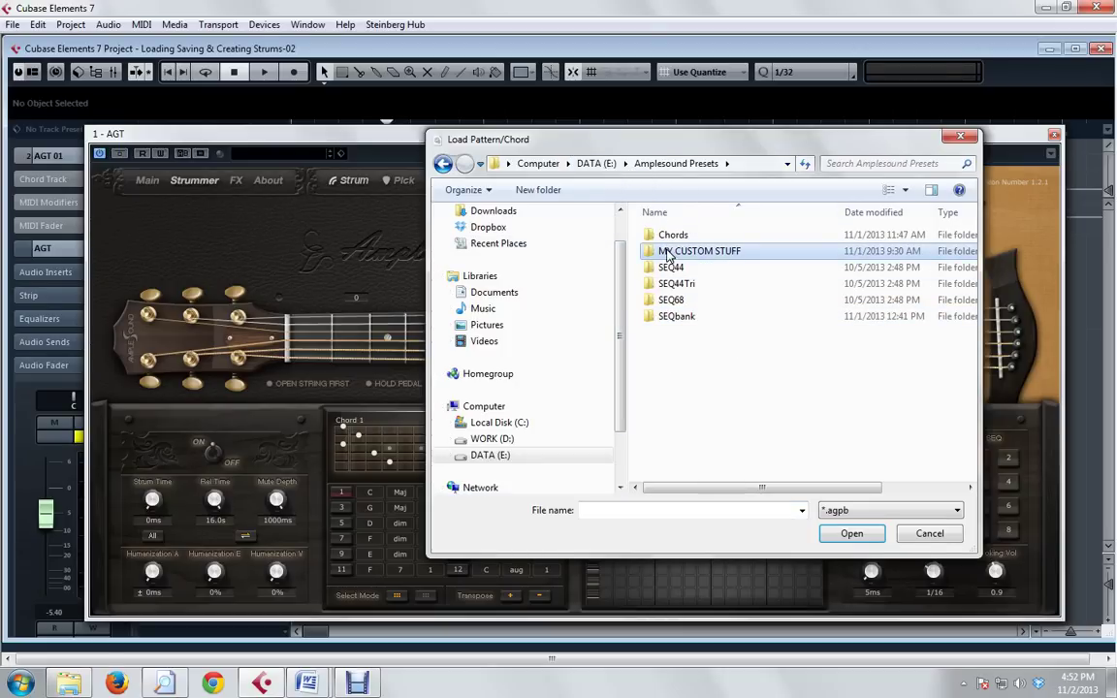
double_click(673, 254)
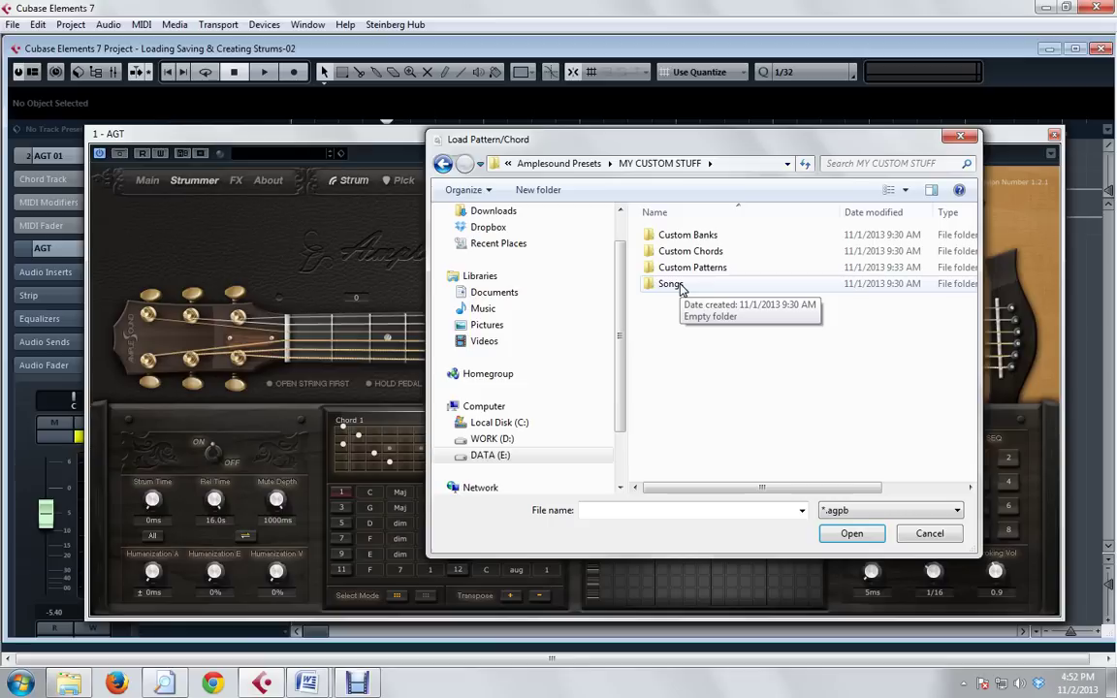
click(922, 539)
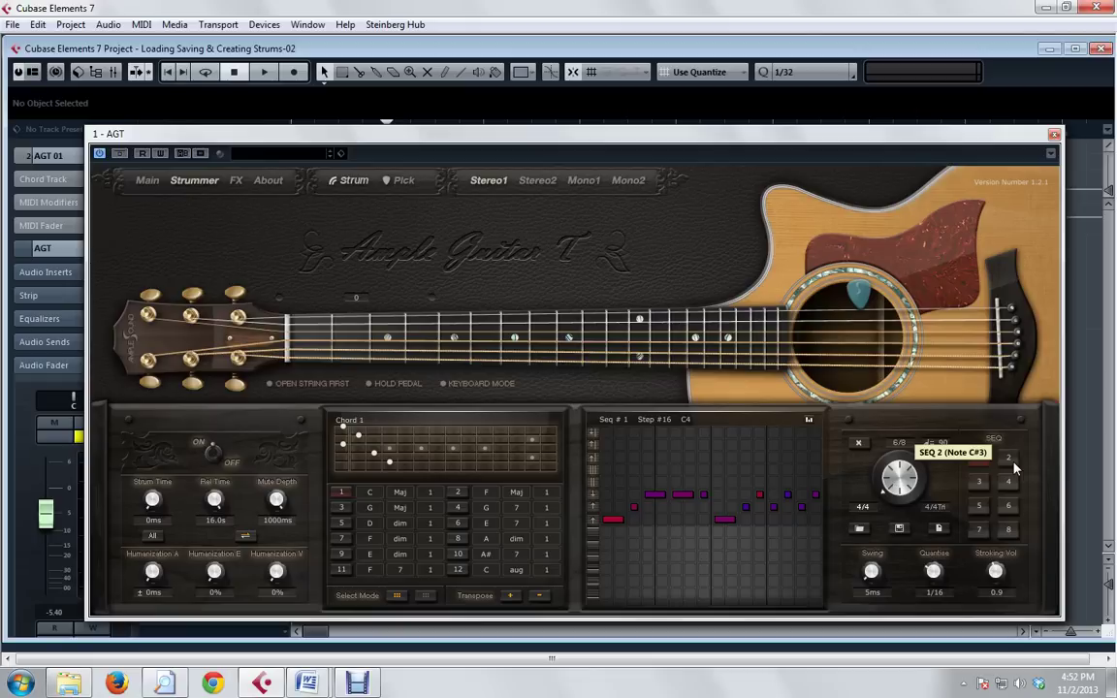
Step: View the Pattern Bank files available in the SEQbank folder once more and cancel loading
click(860, 529)
click(826, 509)
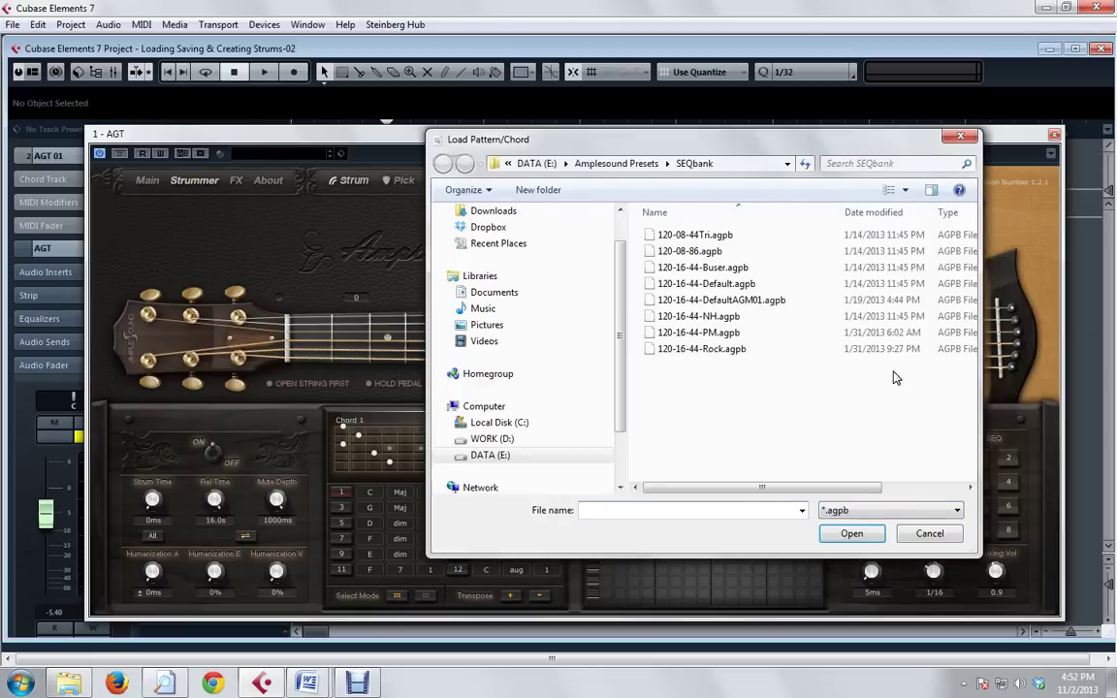
click(915, 534)
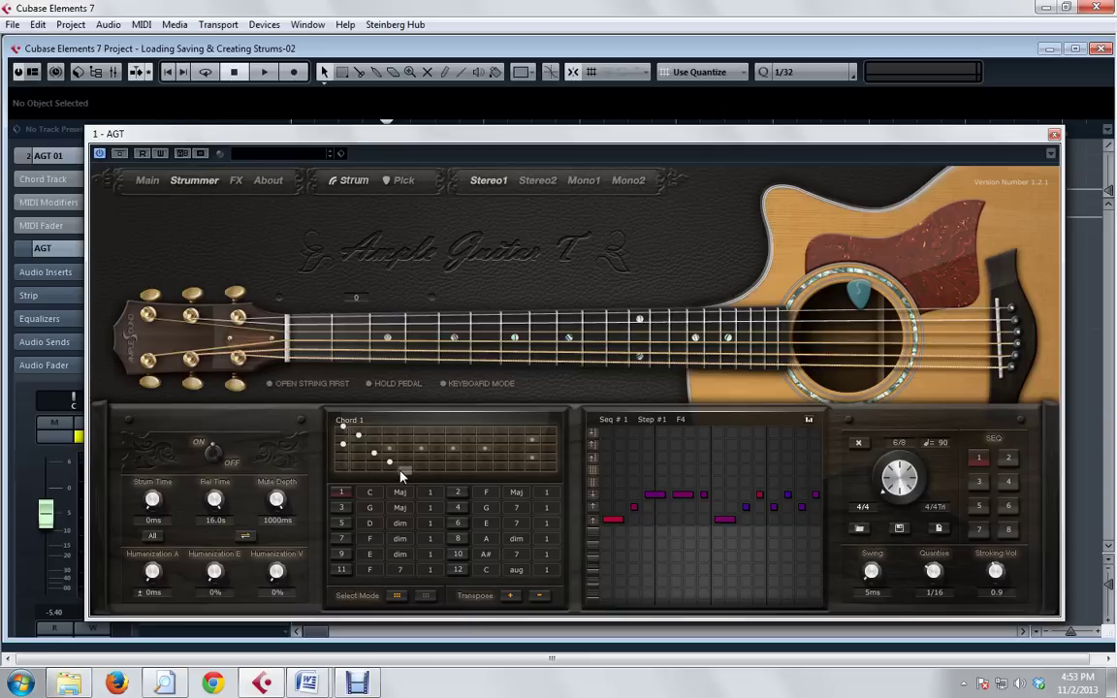
Step: Choose C as chord 1's root and place notes on its fretboard diagram to form a custom User chord
click(370, 491)
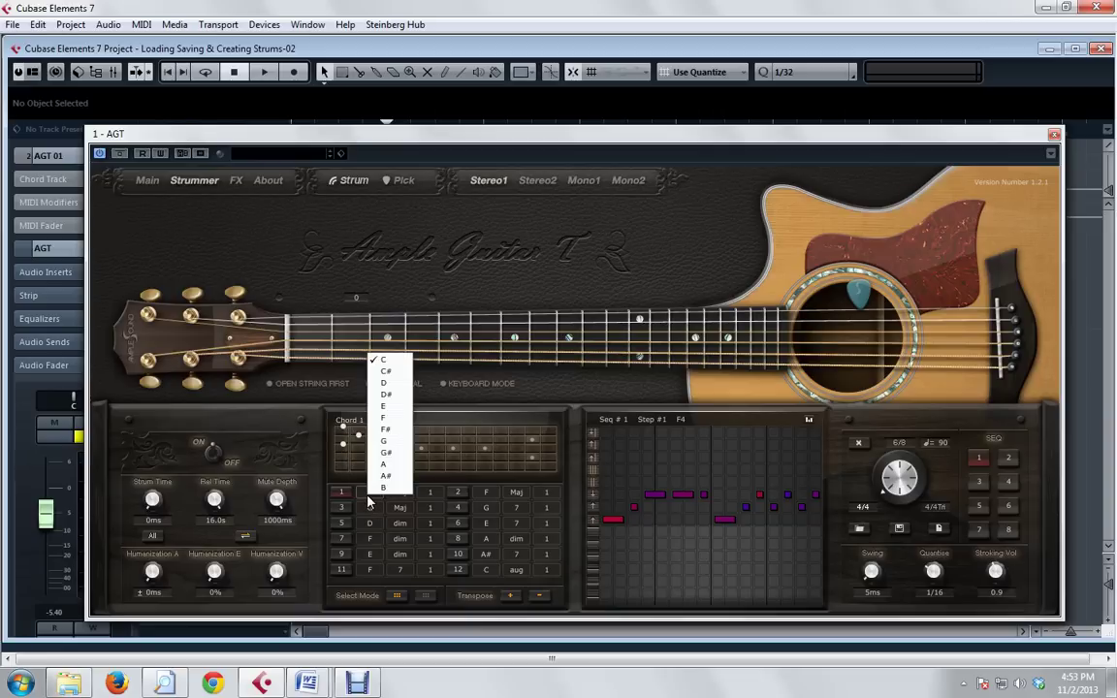
click(384, 360)
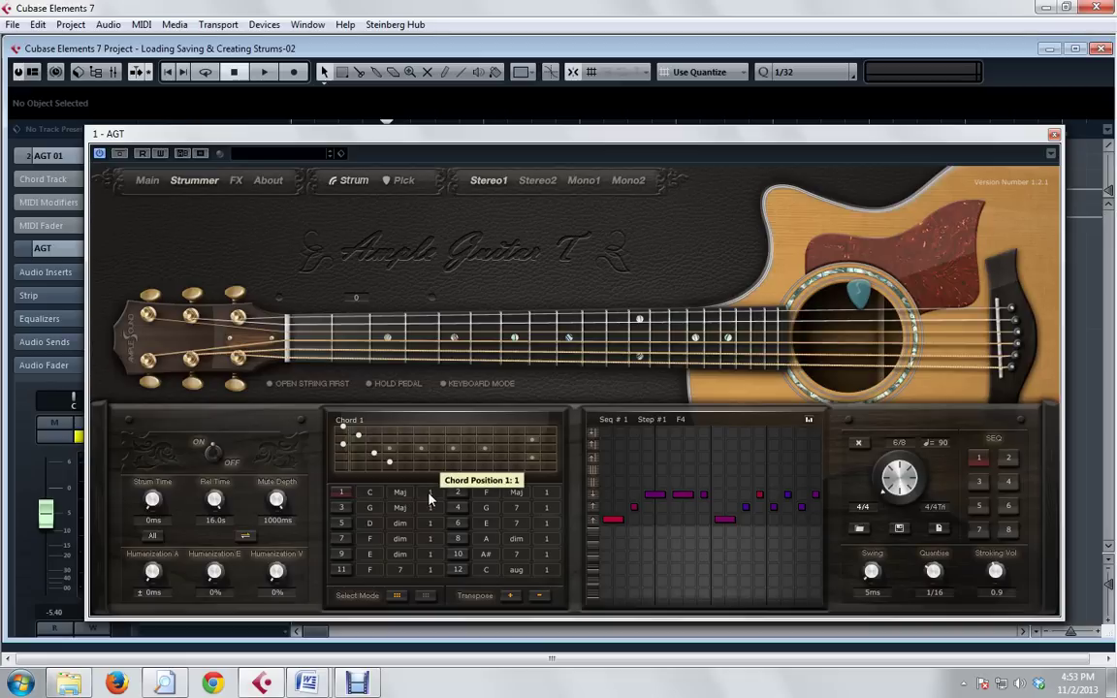
click(373, 448)
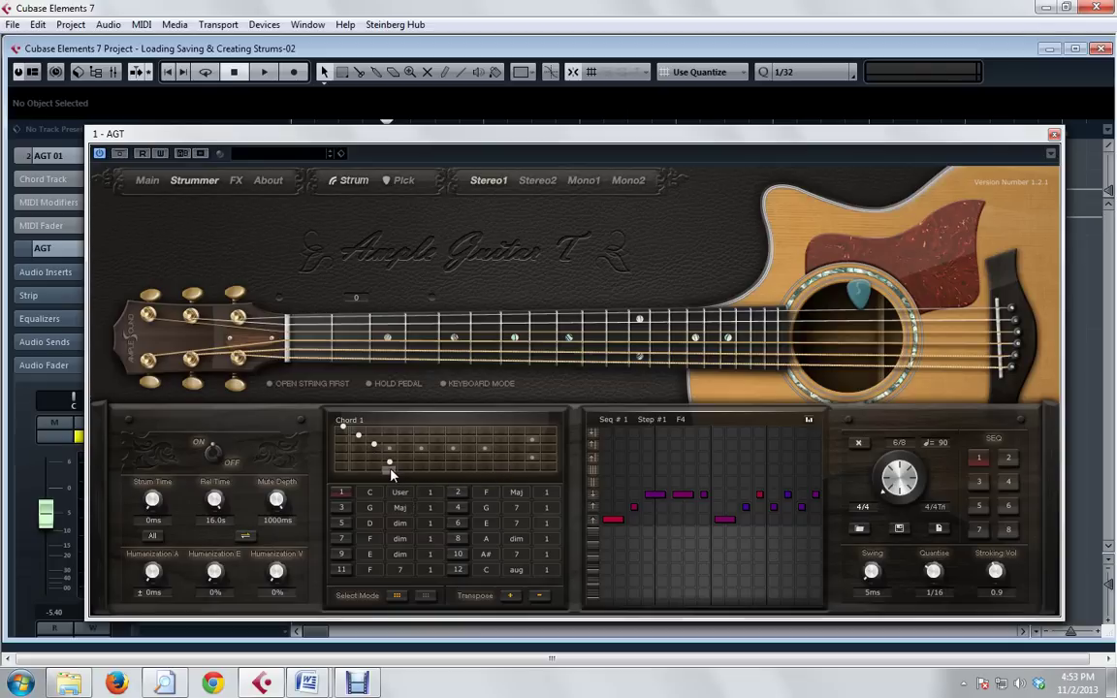
click(390, 472)
click(375, 454)
click(375, 460)
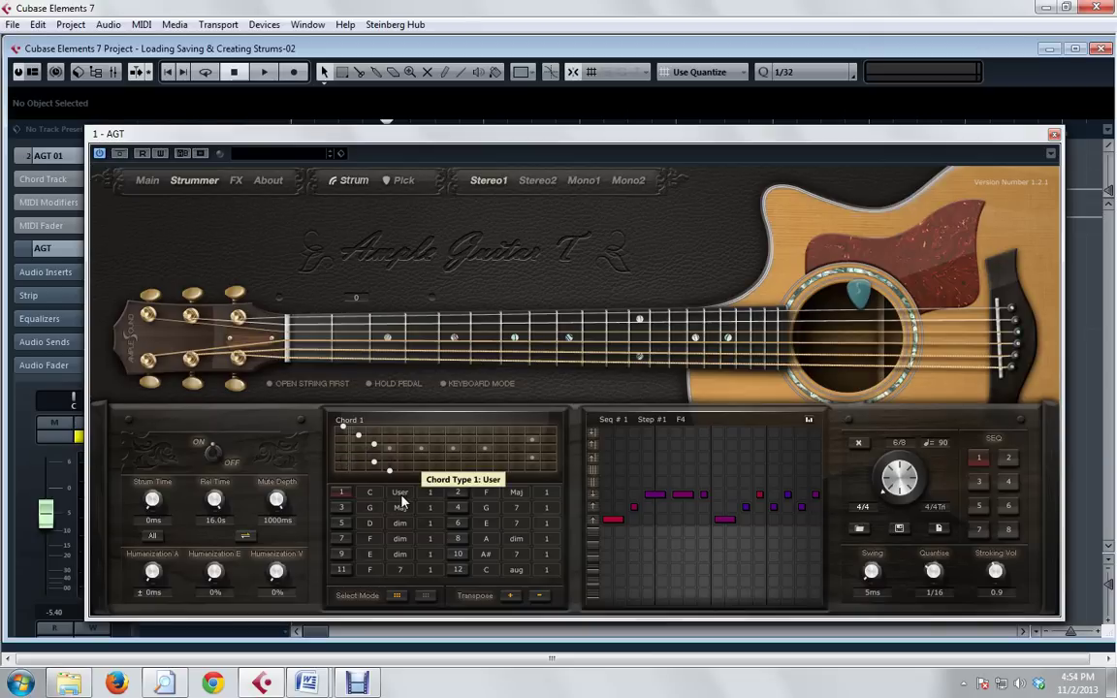
click(437, 446)
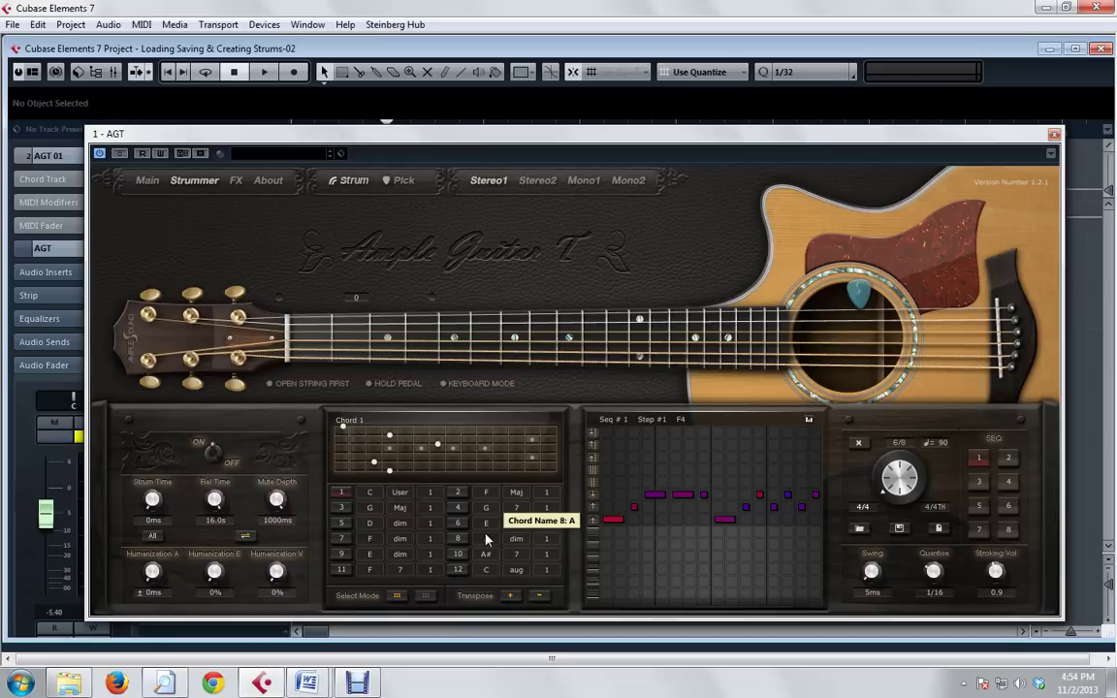
Step: Dismiss the load options and set chord 1's type back to Maj
click(862, 529)
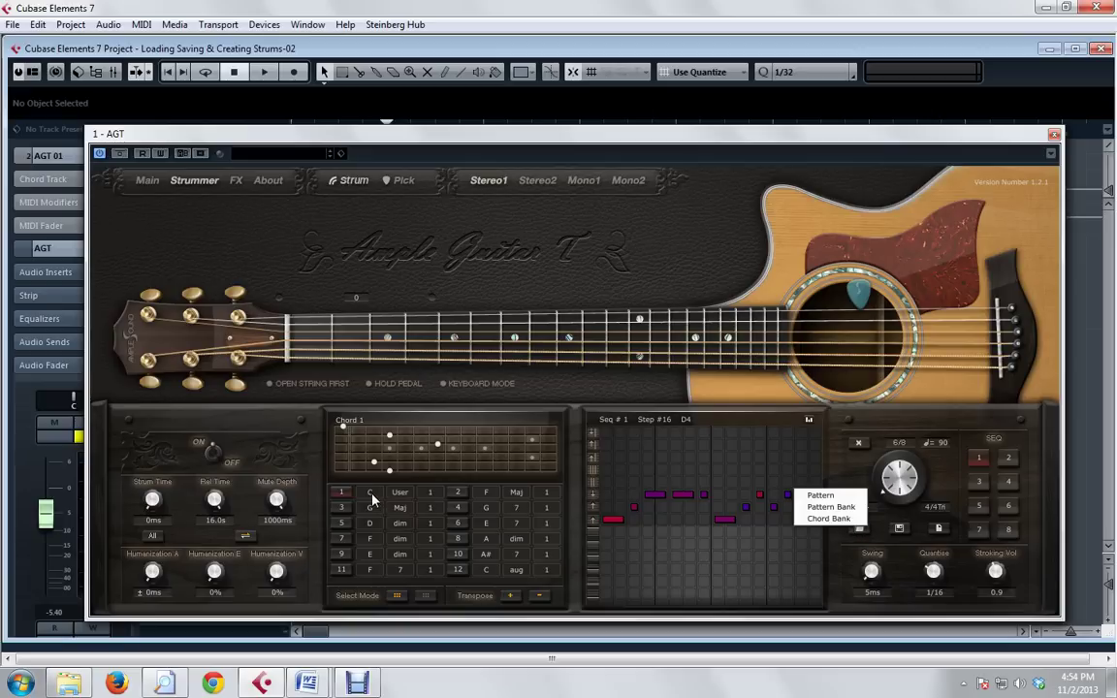
click(399, 493)
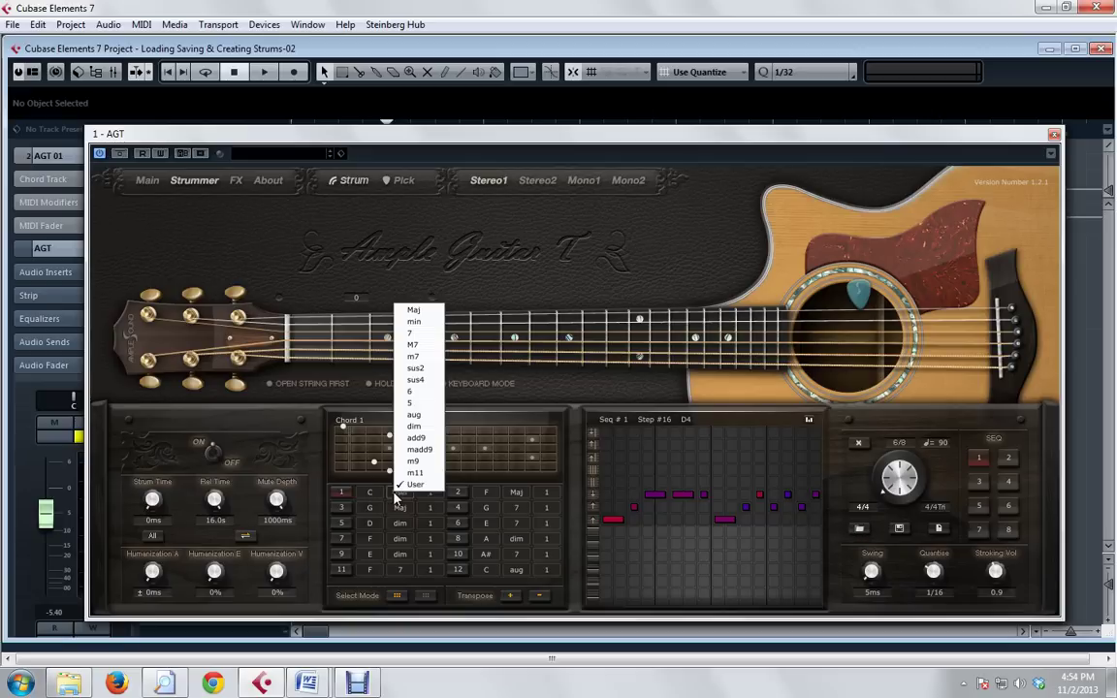
click(413, 311)
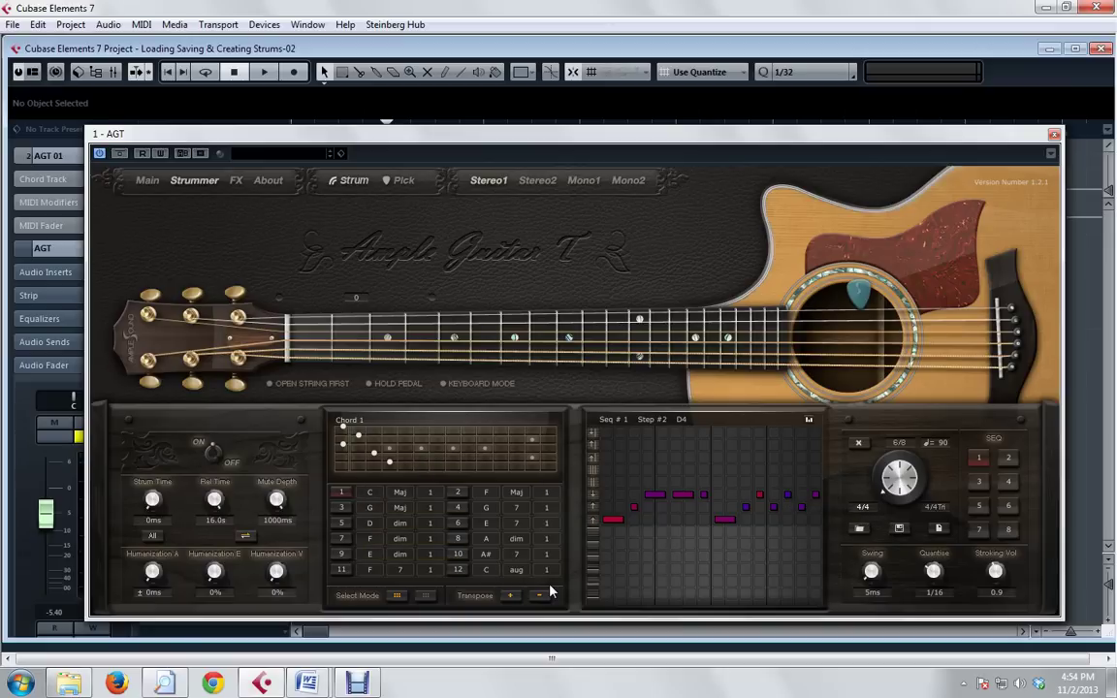
Step: Review the options for loading and saving patterns and banks, and the list of sequences a pattern can be copied from
click(859, 527)
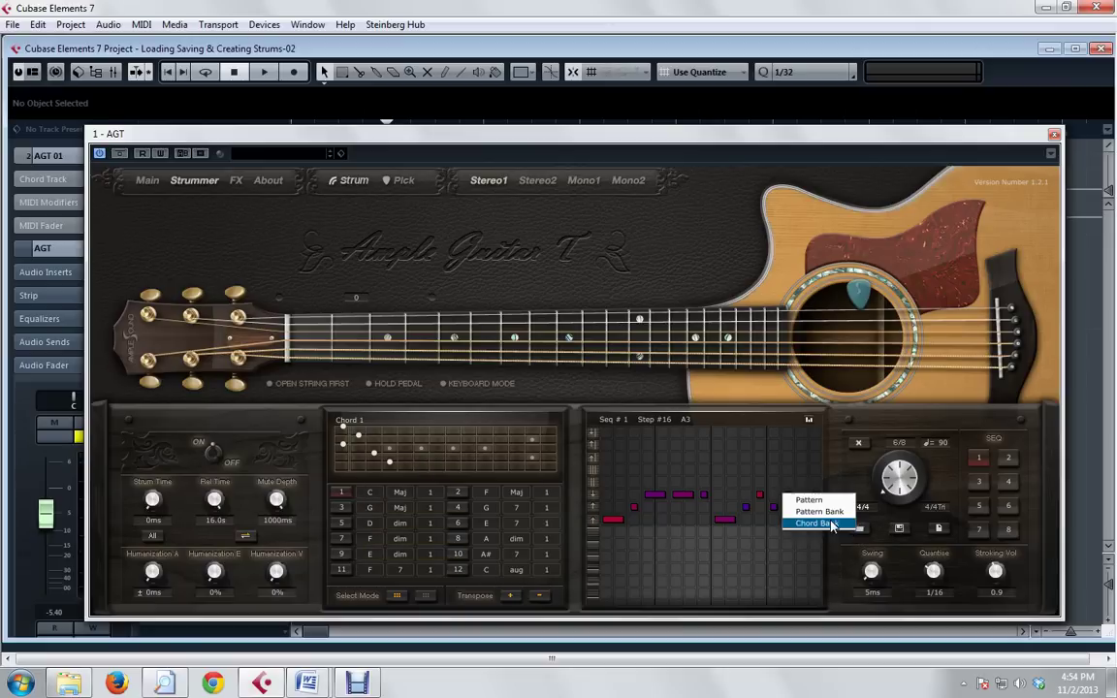
click(900, 529)
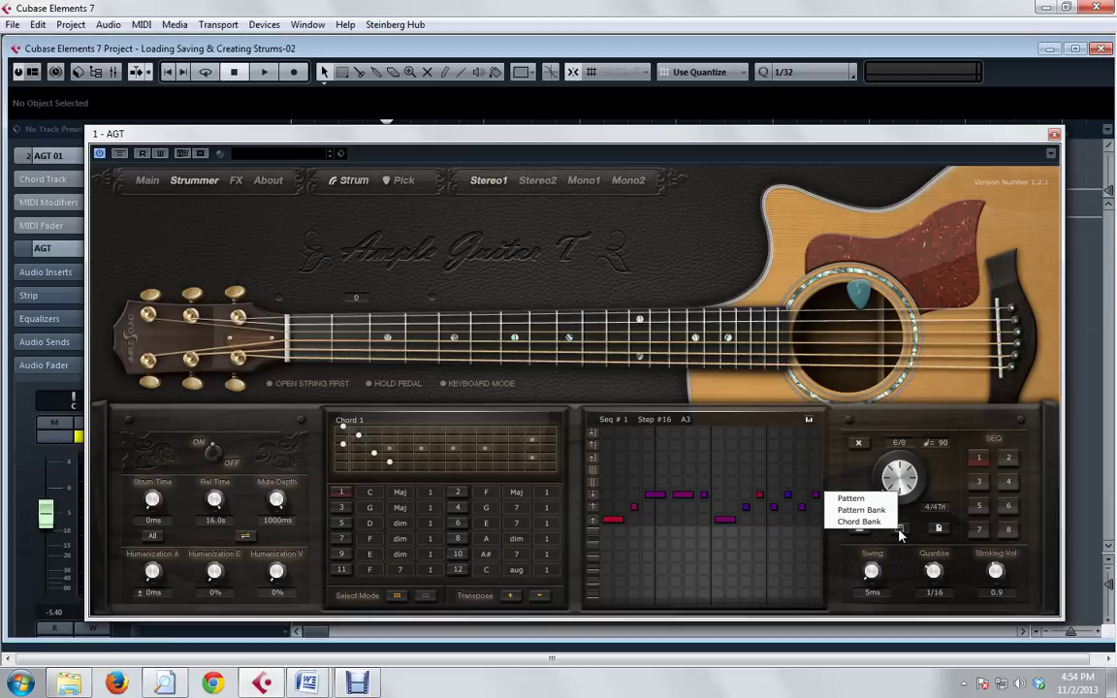
click(862, 532)
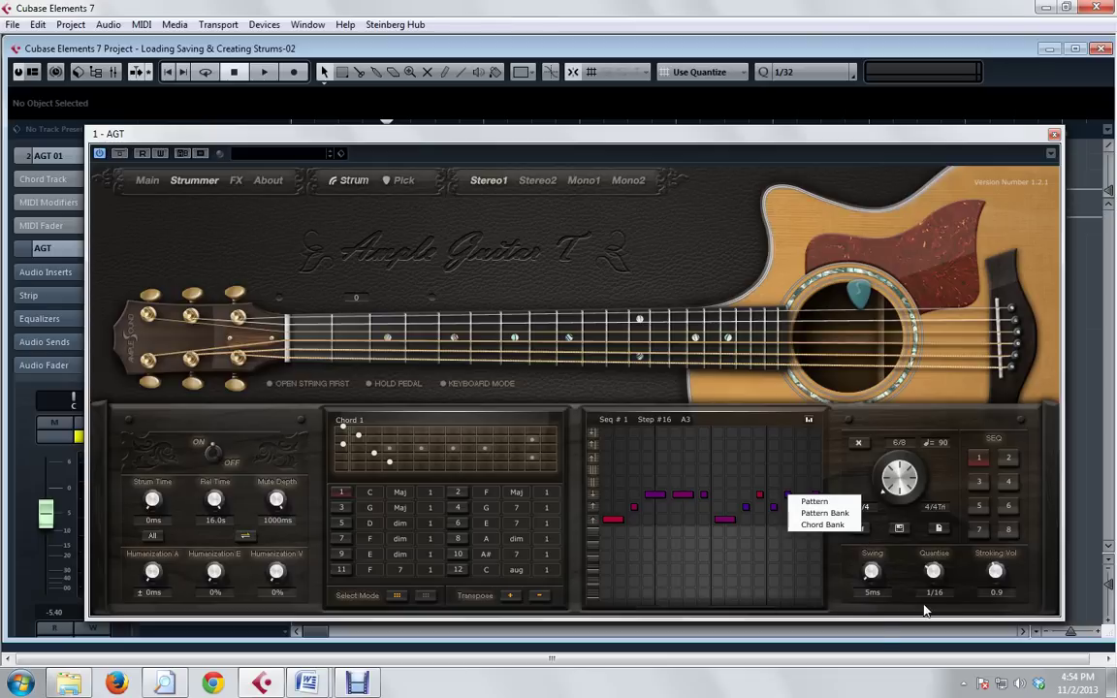
click(939, 528)
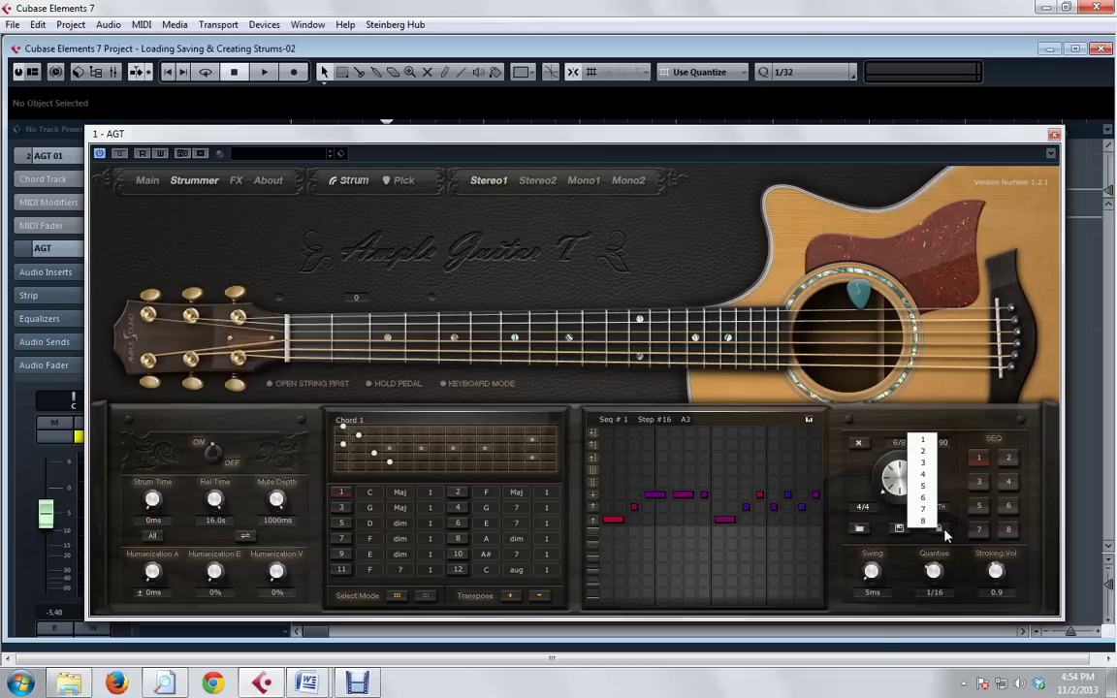
click(922, 485)
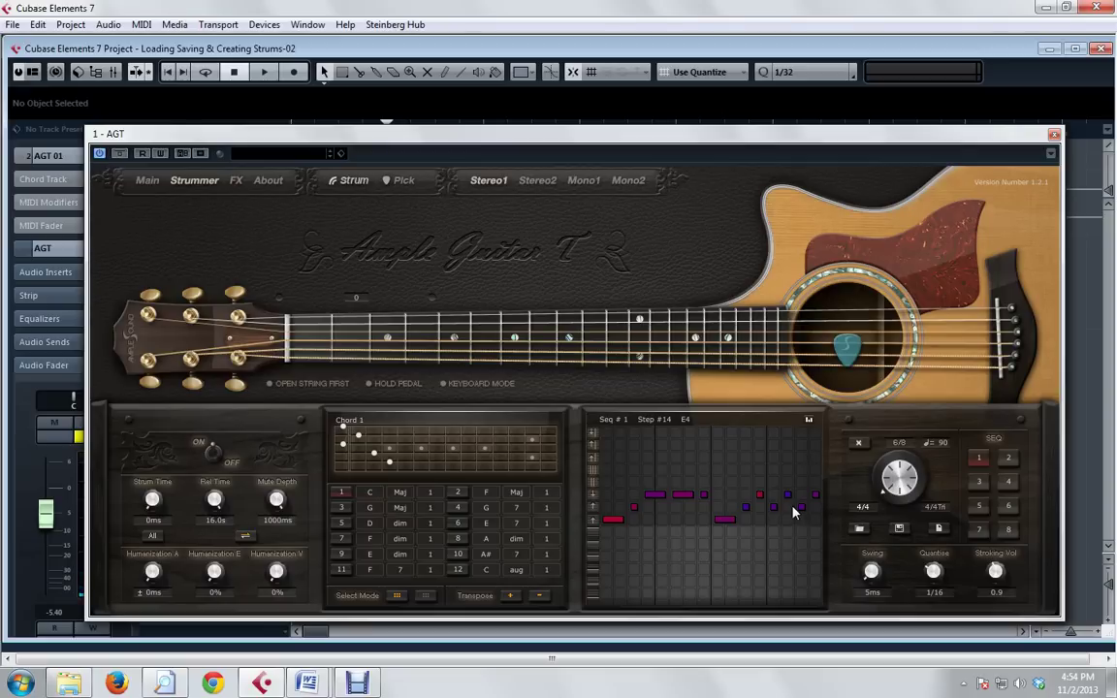
Step: View the strum patterns stored in SEQ 2, SEQ 4 and SEQ 6
click(1008, 461)
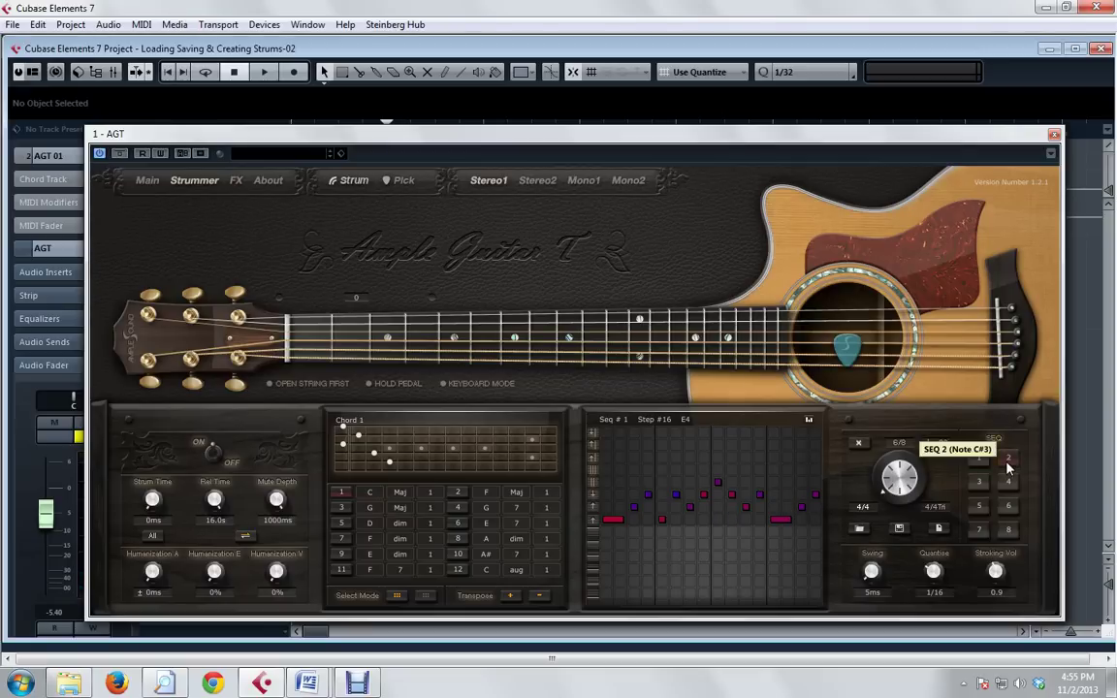
click(1007, 484)
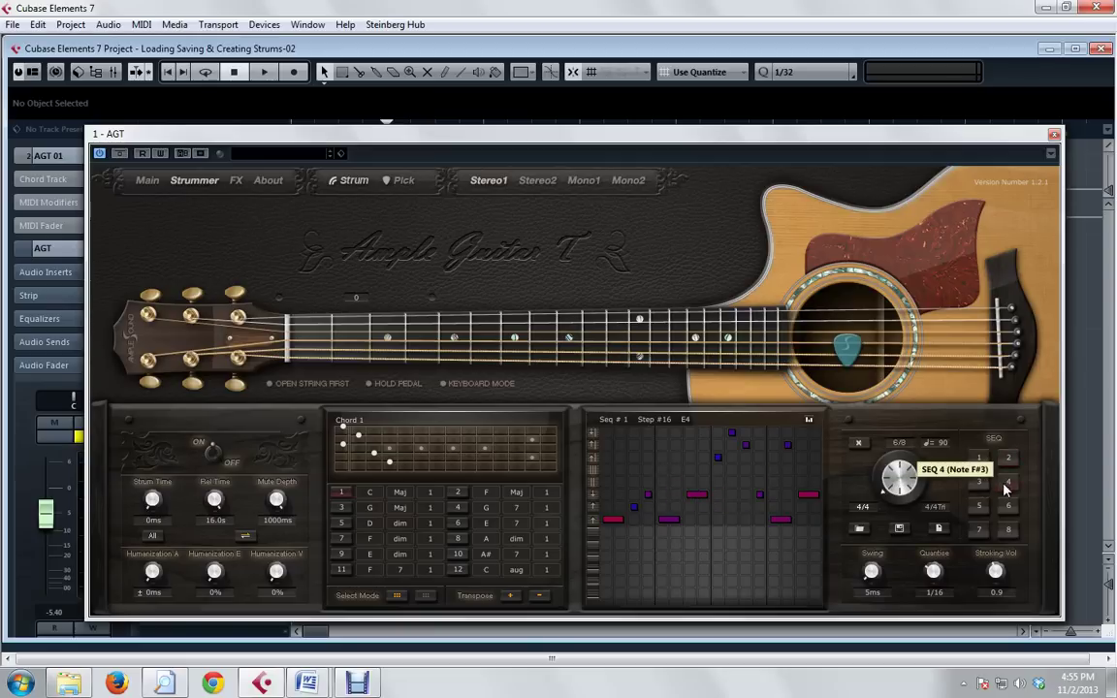
click(1009, 508)
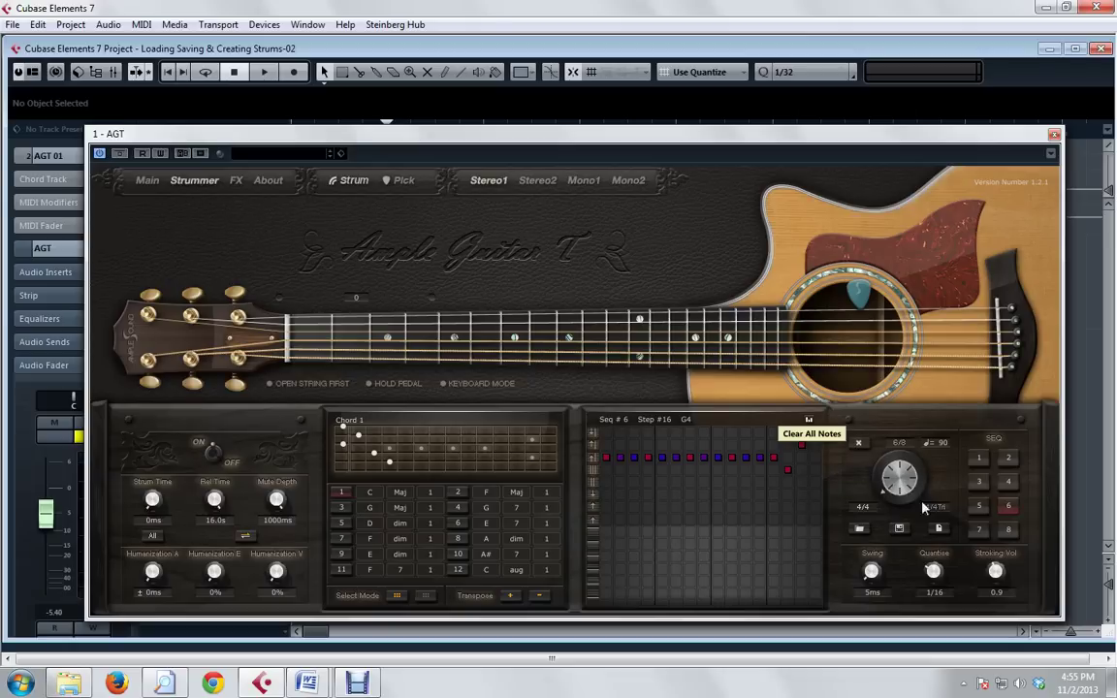
Step: Select SEQ 8 and copy the pattern of SEQ 6 into it
click(1009, 535)
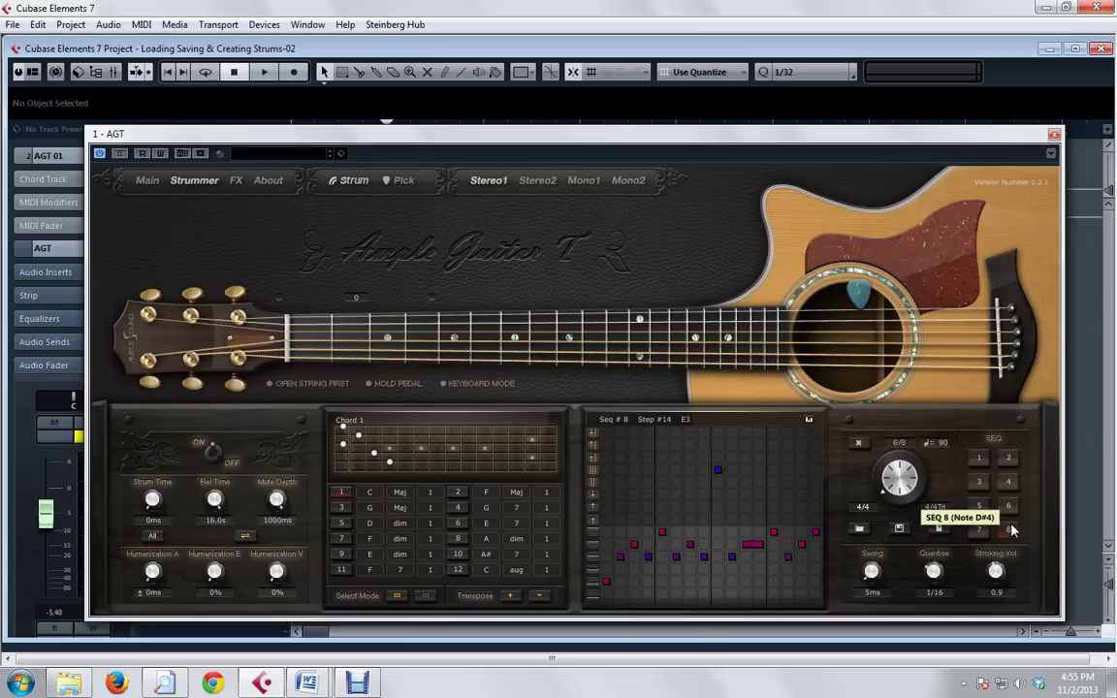
click(937, 530)
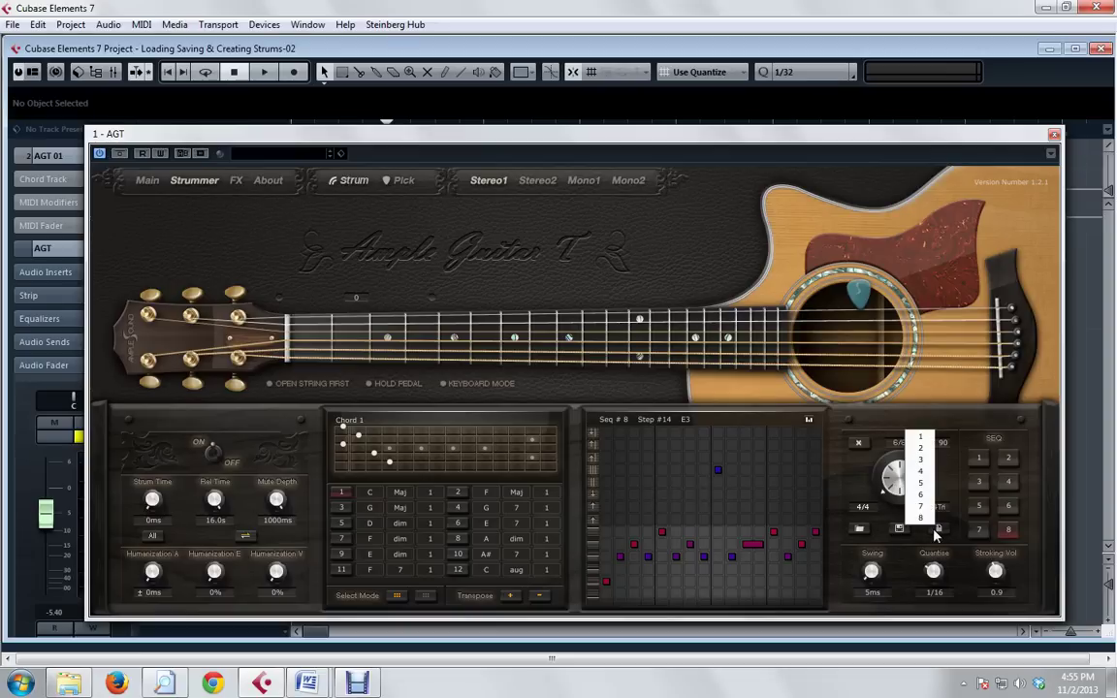
click(928, 496)
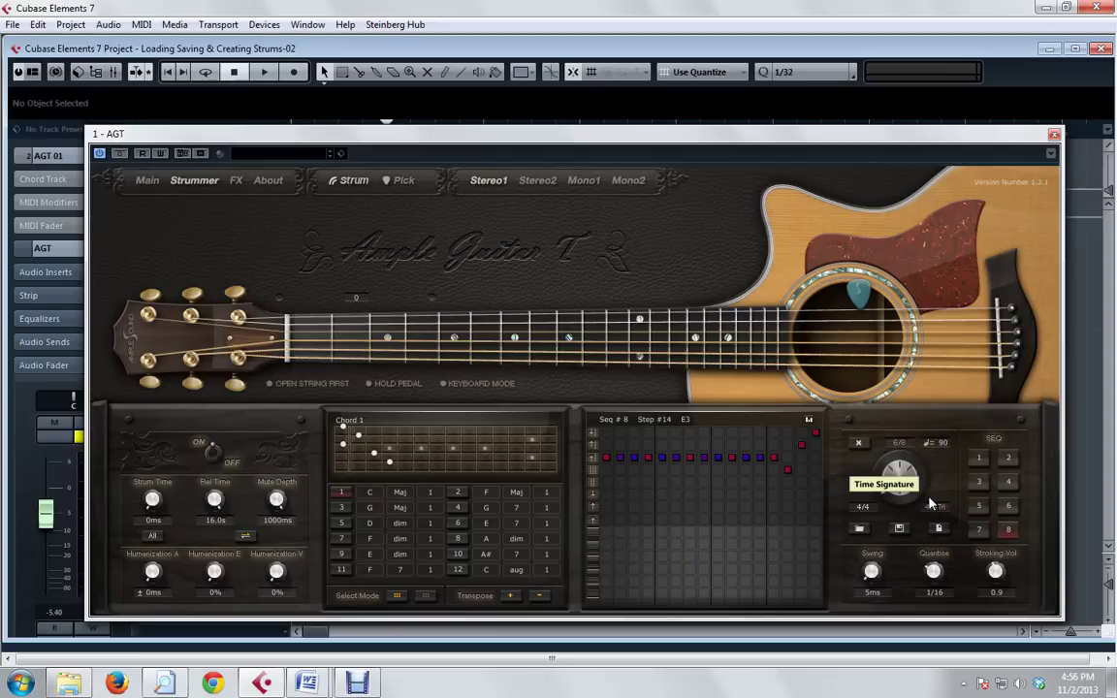
Step: Remove the notes in steps 9 to 16 of SEQ 8 and draw a long C4 note starting at step 9
click(1009, 531)
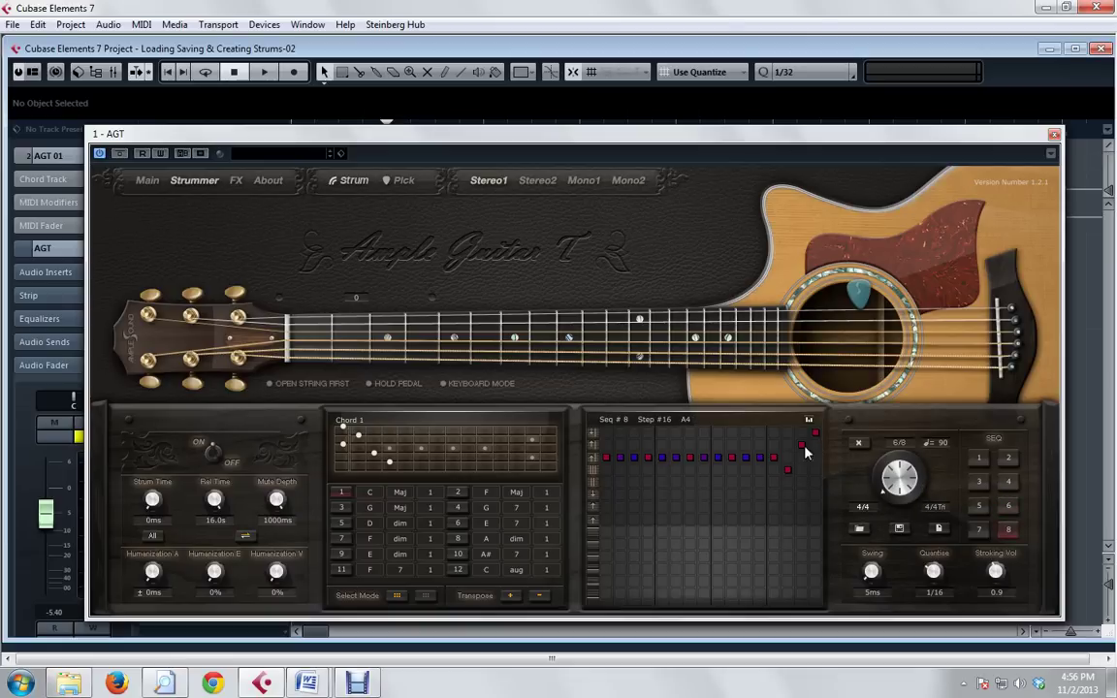
click(733, 458)
click(774, 457)
click(787, 470)
click(815, 435)
drag(719, 521, 752, 525)
Step: View the patterns in SEQ 7 and SEQ 6, and return to SEQ 8
click(980, 529)
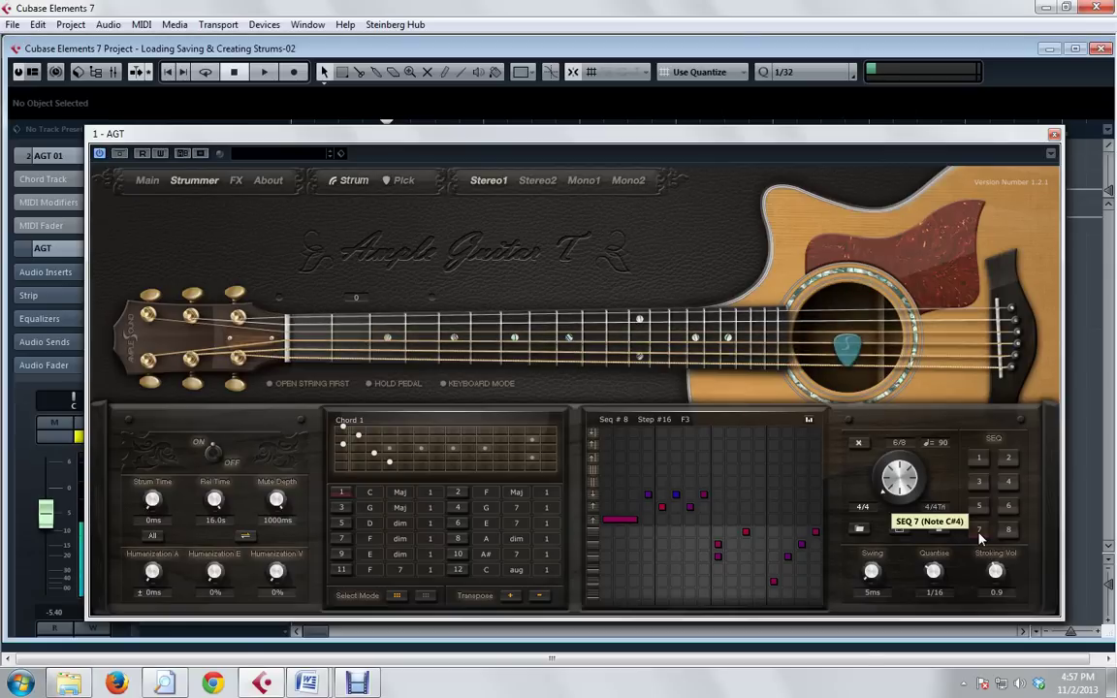
click(979, 531)
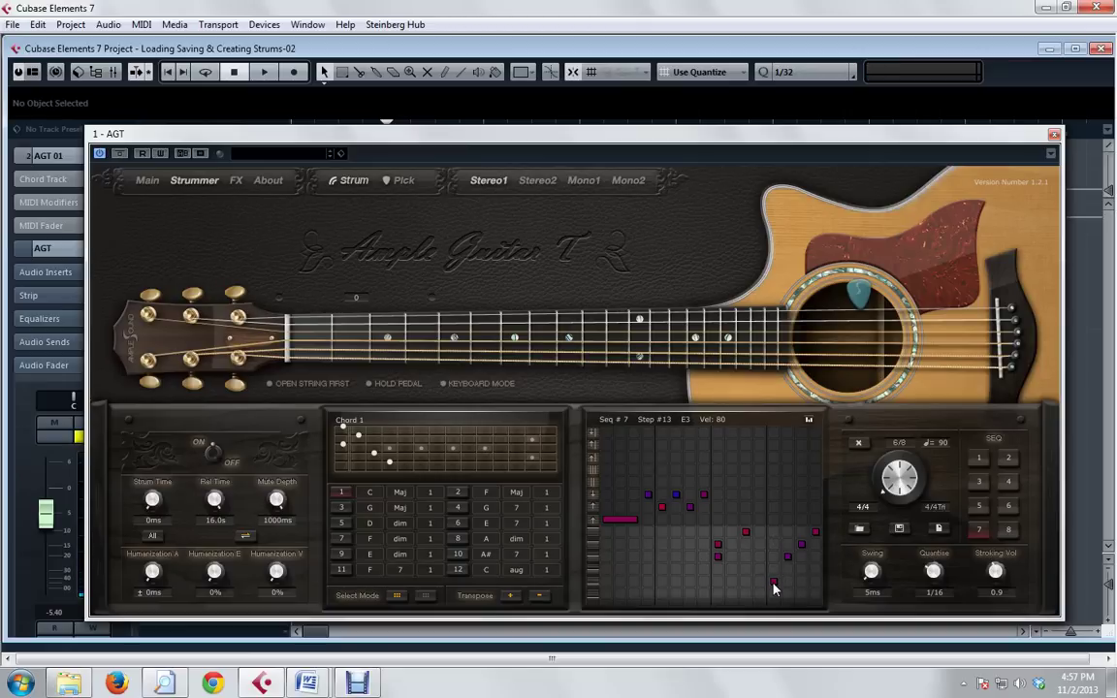
click(1008, 508)
click(1008, 528)
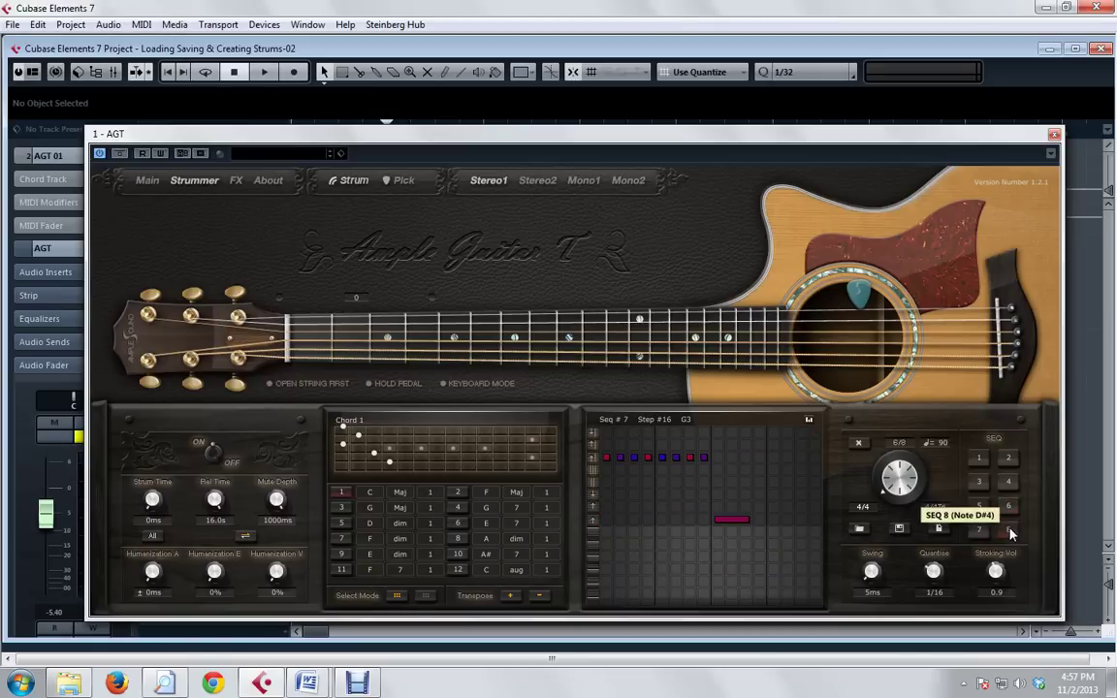
Step: Resize the C4 note starting at step 9 of SEQ 8, and add notes at steps 12, 13, 14 and 16
drag(747, 521, 728, 523)
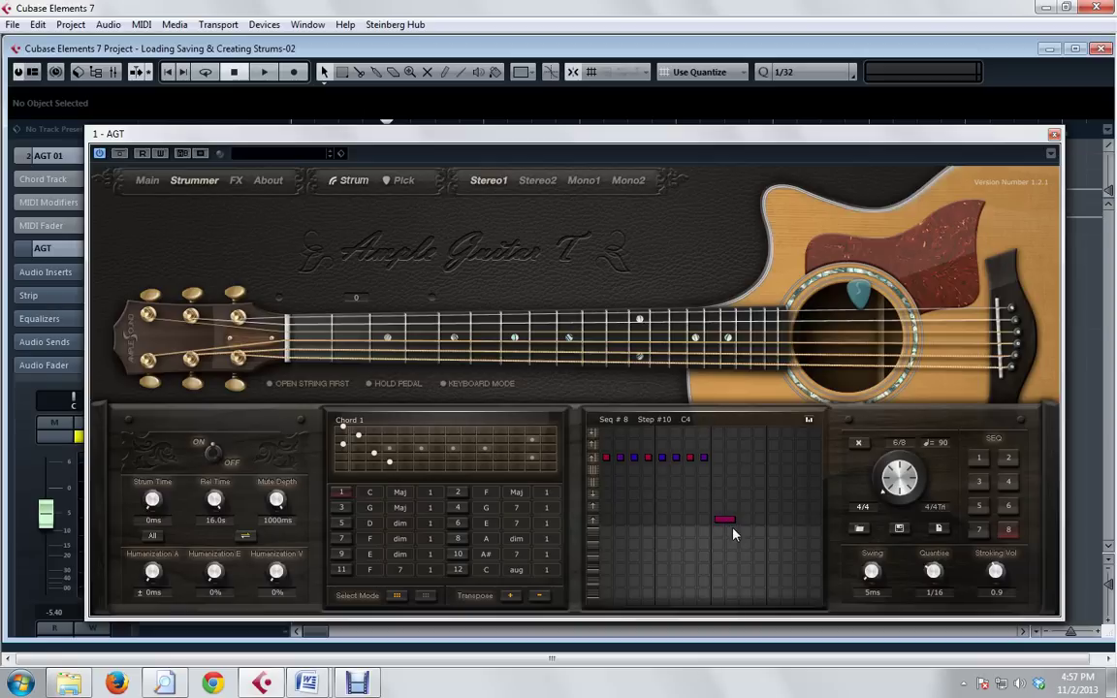
drag(722, 523, 743, 508)
drag(739, 521, 734, 524)
click(760, 506)
click(773, 495)
drag(787, 507, 820, 506)
click(816, 471)
click(1010, 541)
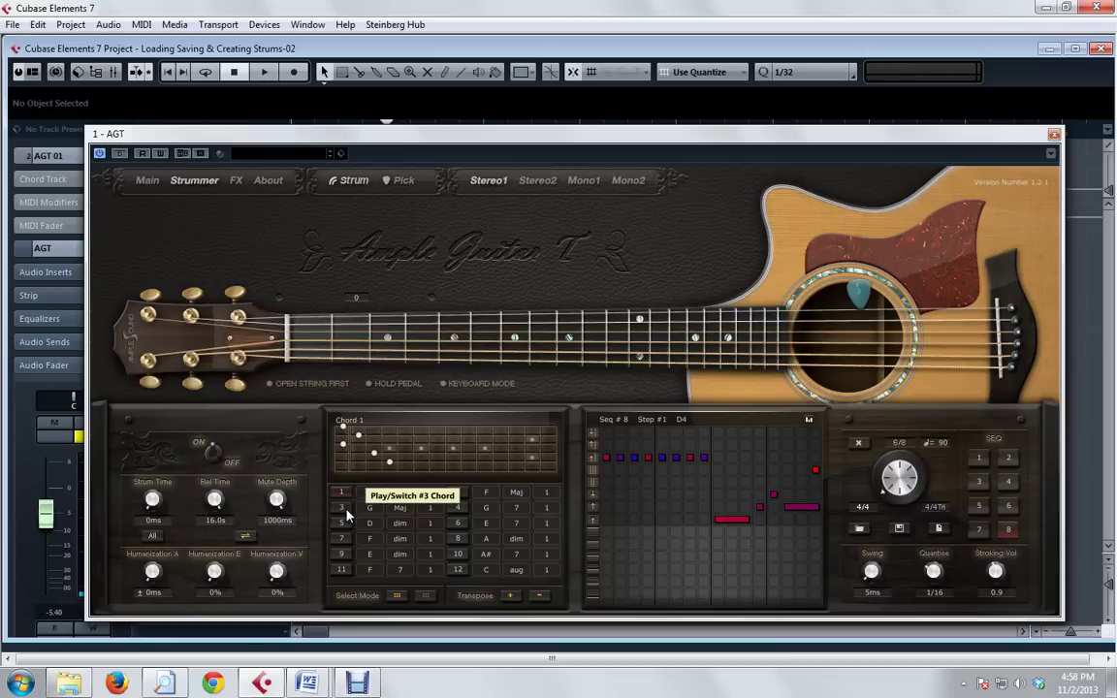
Step: Switch to the Word document Chapter 2 - Instant Strumming, examine its trigger range and chord-changing keyboard diagrams, and return to Cubase
click(291, 625)
mouse_move(307, 683)
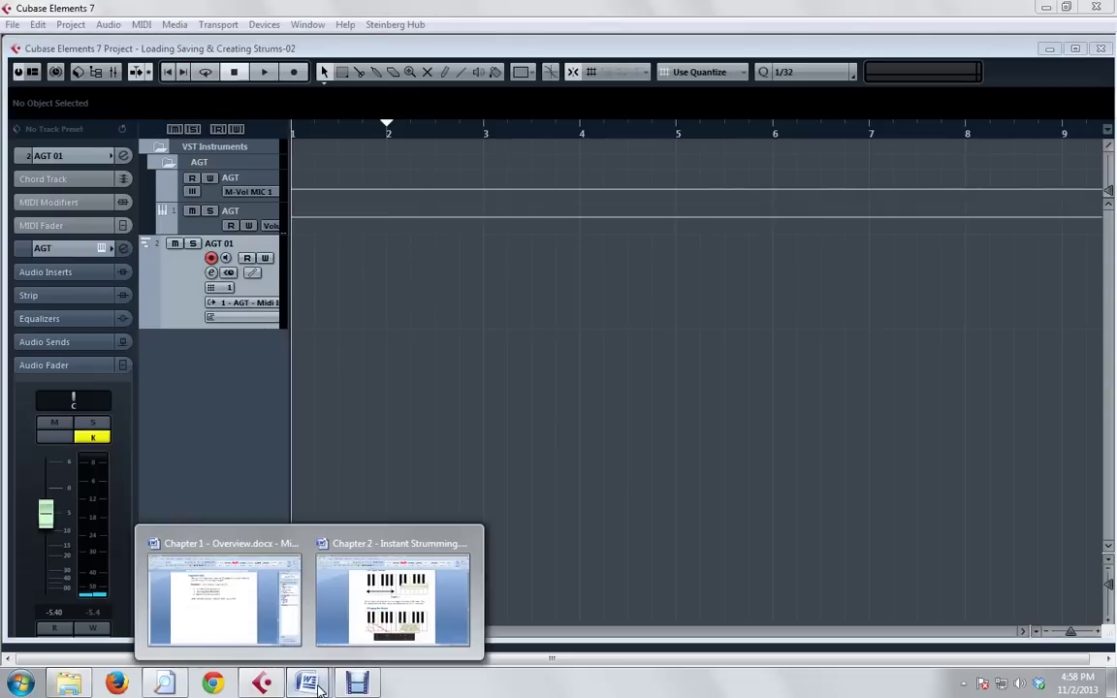
click(386, 640)
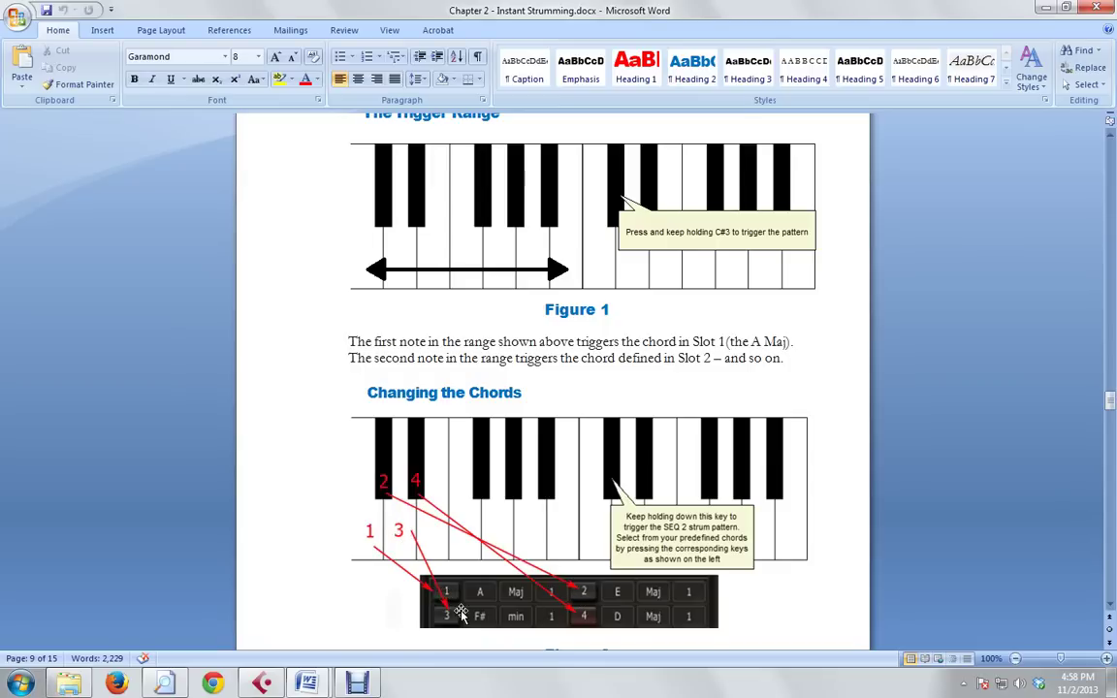
click(262, 684)
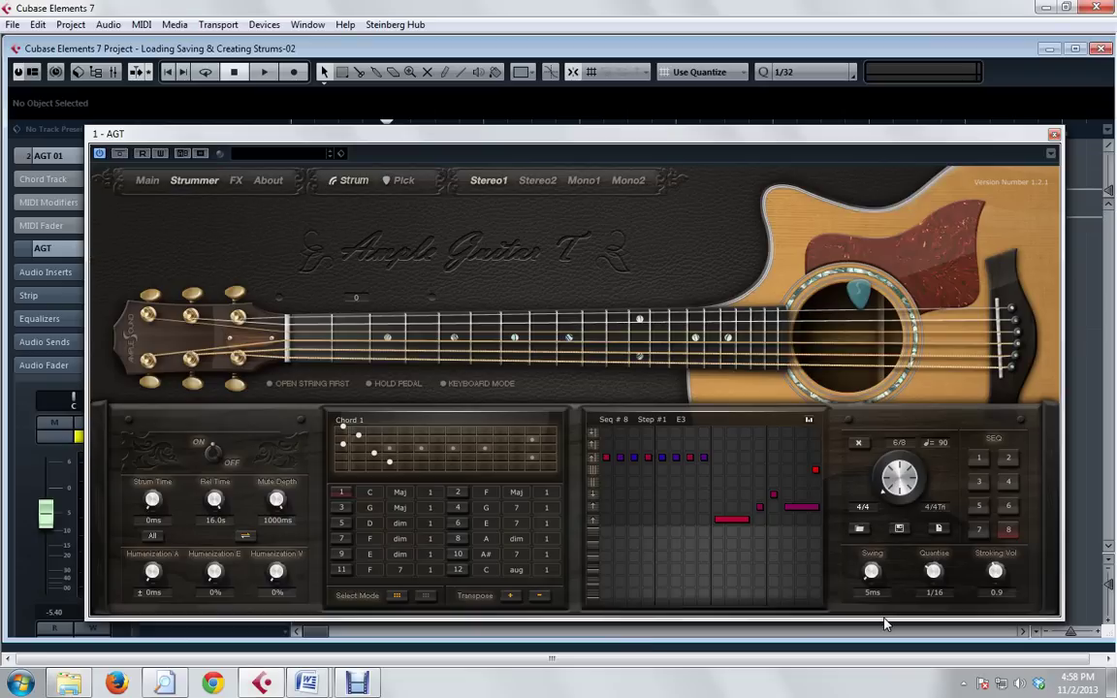
Step: Select SEQ 8 and clear all of its notes
click(1010, 534)
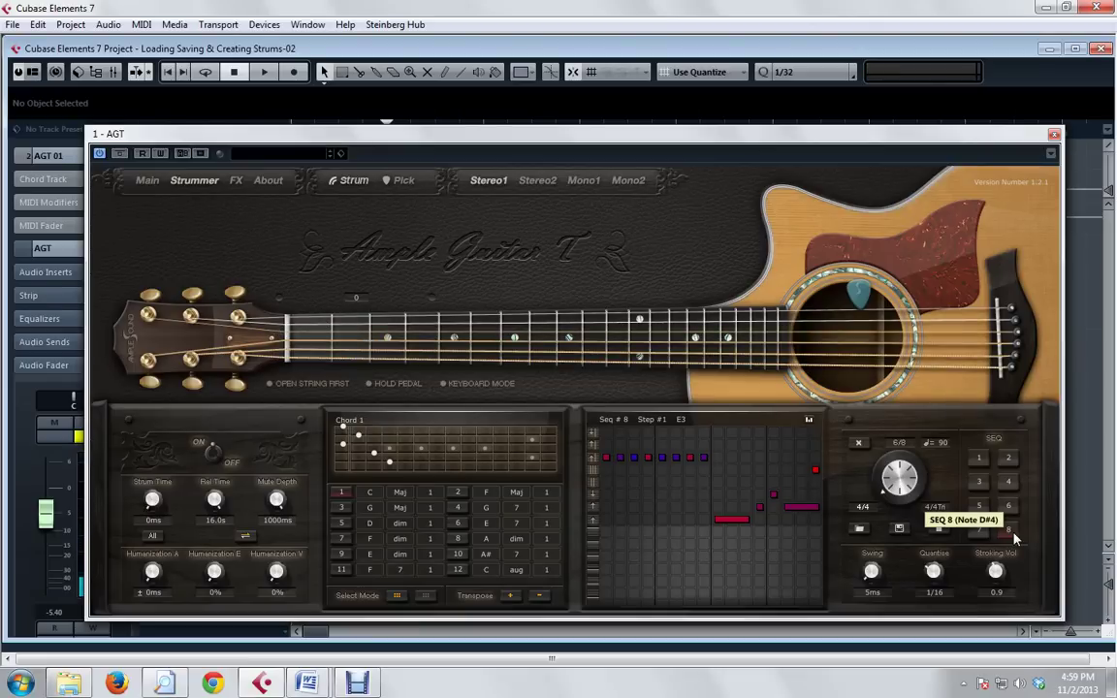
click(1014, 539)
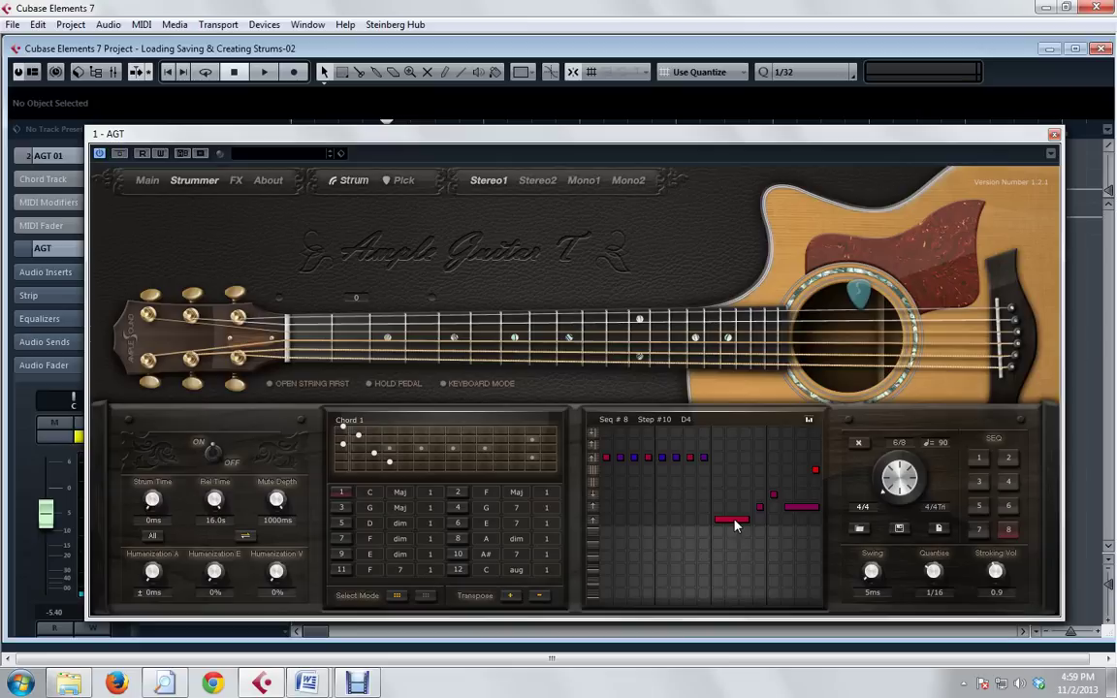
click(859, 448)
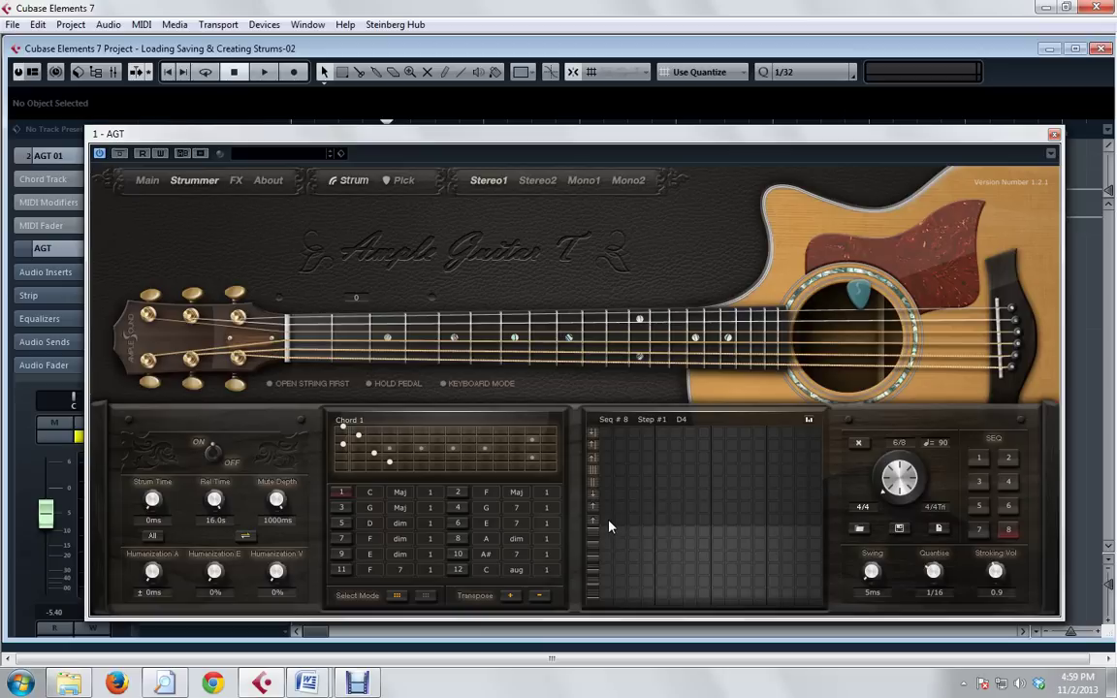
Step: Draw a strum figure over steps 1 to 8 of SEQ 8, starting with a long C4 note, and repeat it over steps 9 to 16
drag(608, 524, 637, 526)
click(648, 506)
click(662, 495)
click(676, 507)
click(704, 473)
drag(717, 521, 731, 524)
click(759, 506)
click(773, 495)
drag(788, 507, 802, 507)
click(815, 472)
click(815, 470)
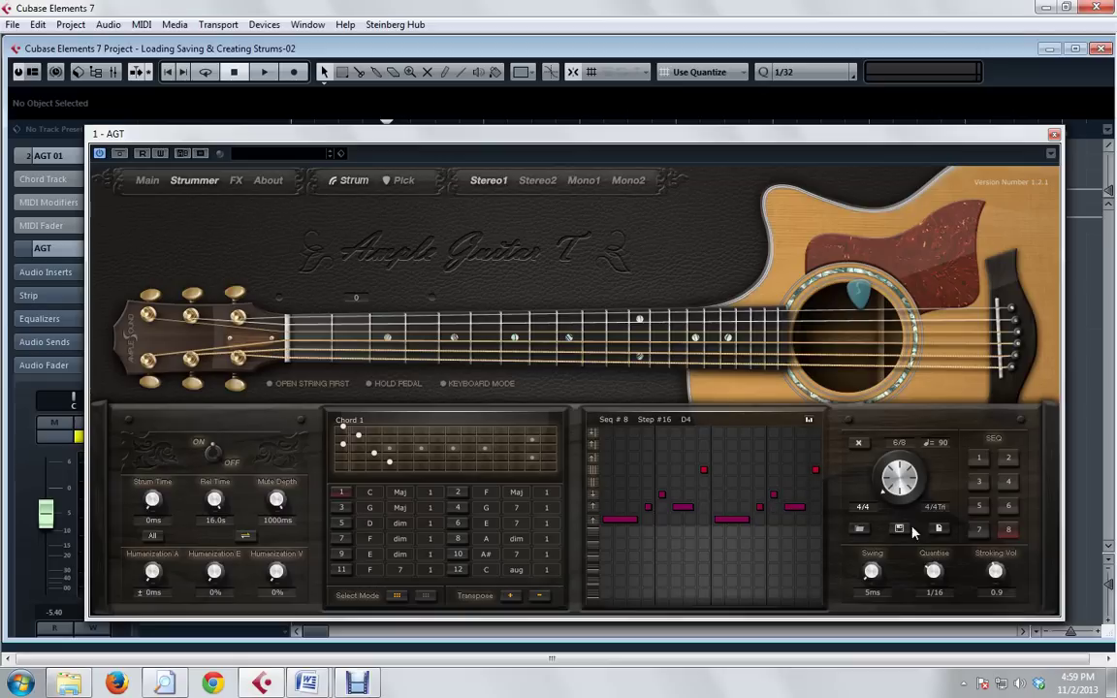
click(1011, 535)
Step: Clear all notes from SEQ 8 and review the options for loading and saving a Pattern, Pattern Bank or Chord Bank
click(857, 445)
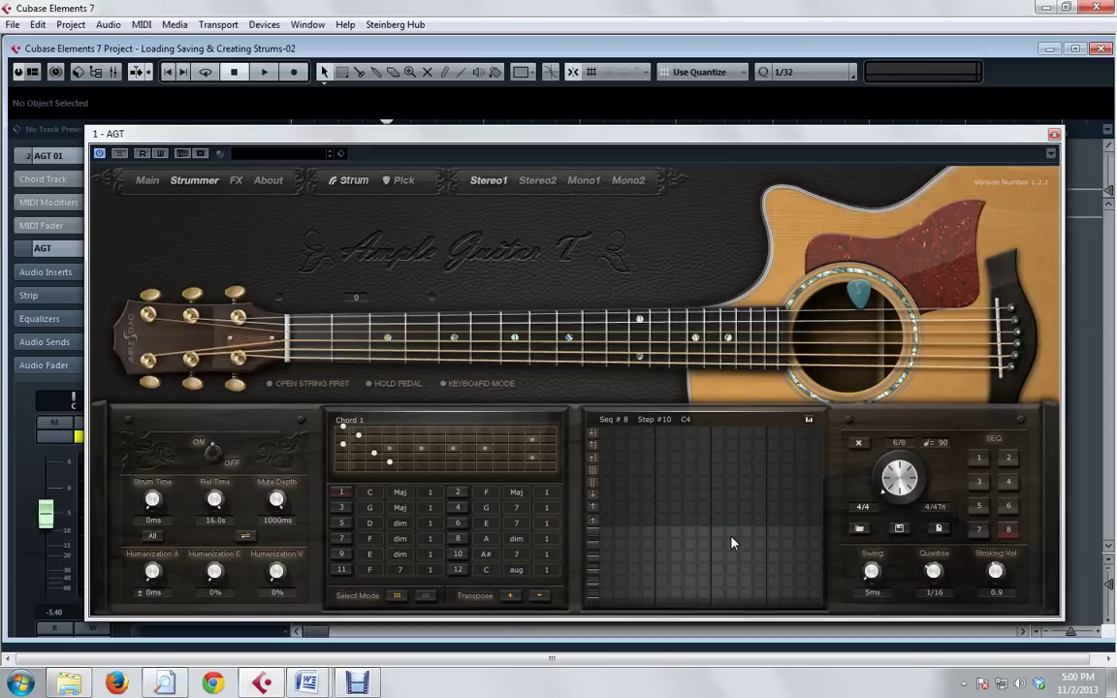
click(859, 529)
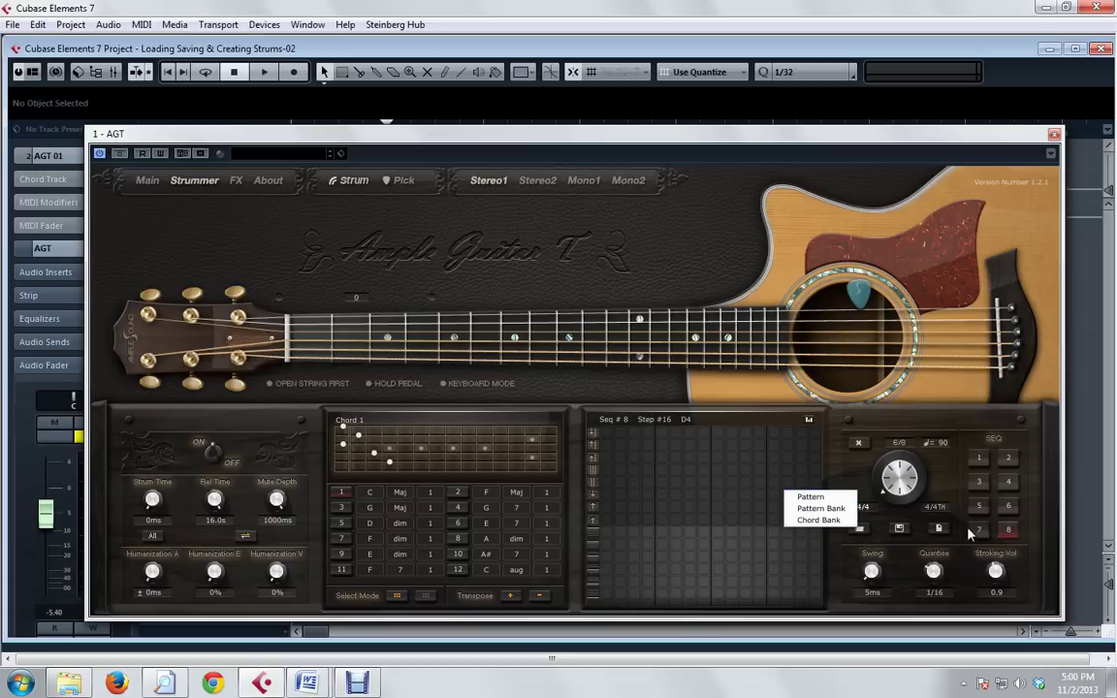
click(896, 532)
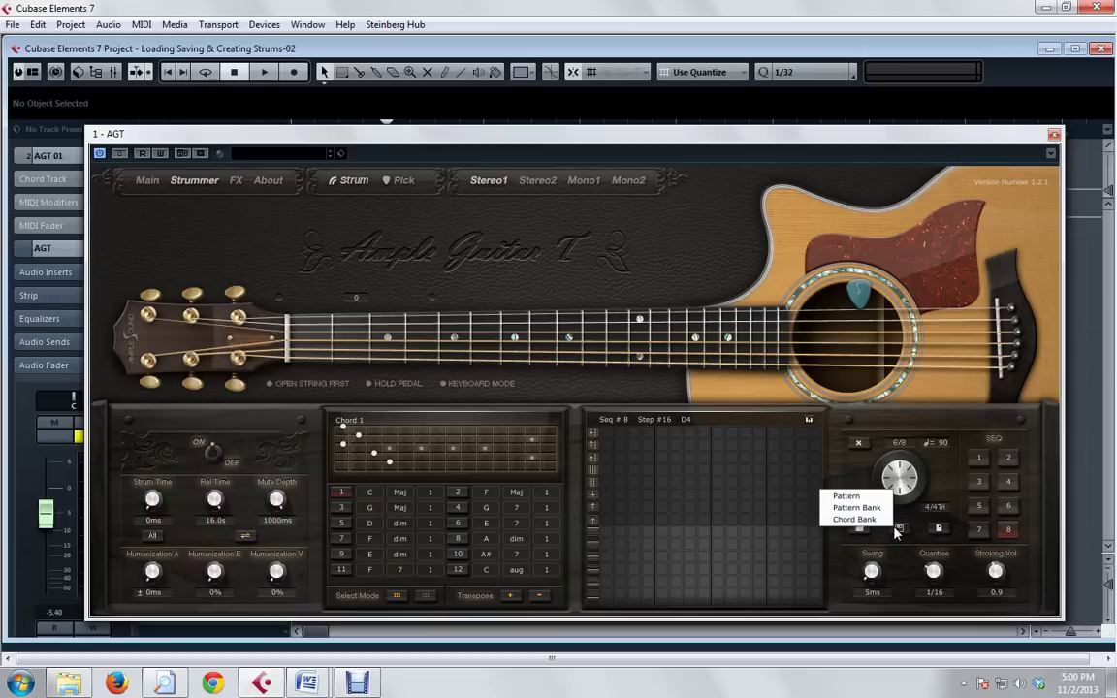
Step: In SEQ 8, draw long C4 notes starting at steps 1 and 9, D4 notes at steps 4 and 12, and E4 notes at steps 5 and 13
click(602, 524)
drag(603, 519, 638, 520)
click(715, 519)
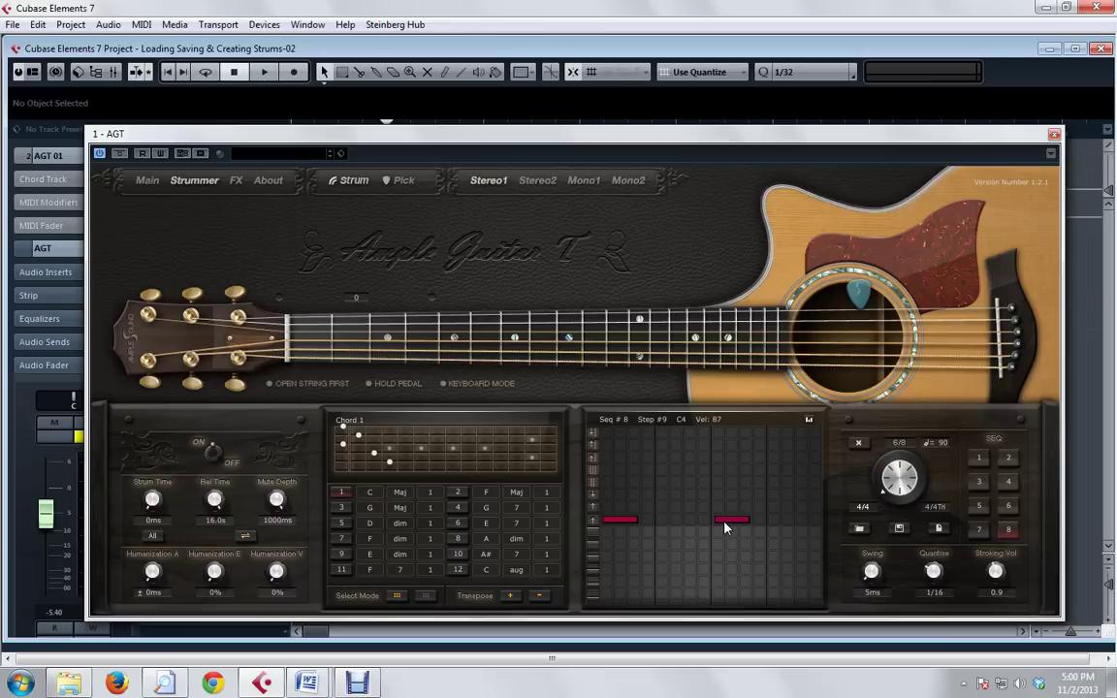
click(662, 494)
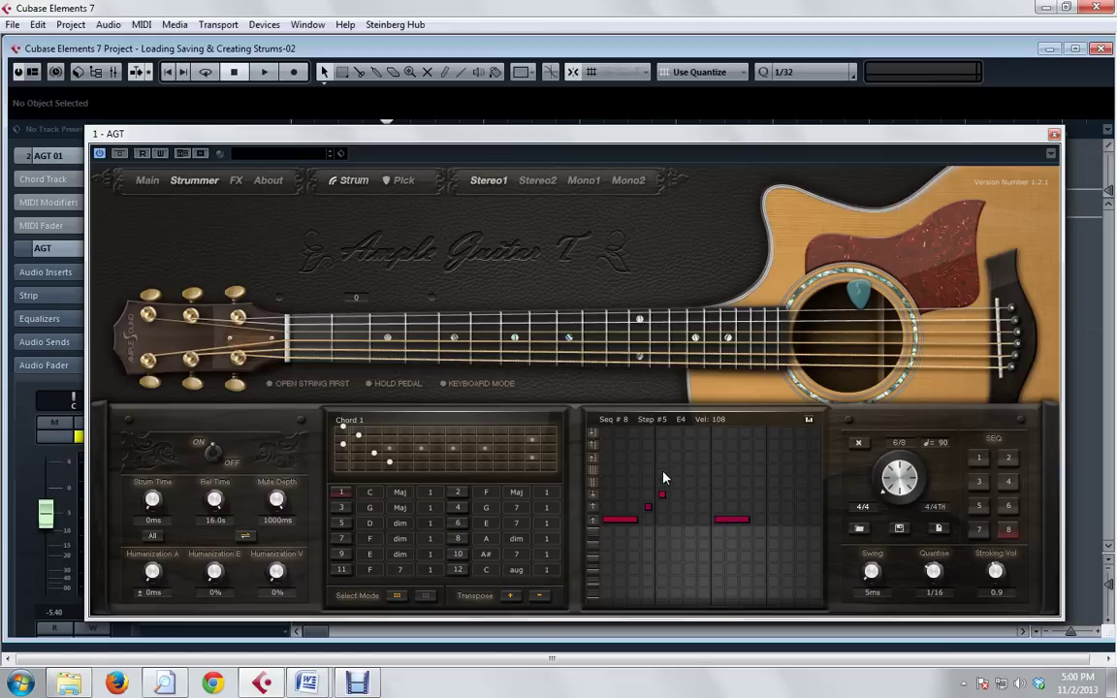
click(760, 506)
click(772, 495)
Step: Complete SEQ 8 with descending single notes in the upper rows at steps 6 to 8 and 14 to 16
click(676, 434)
click(704, 469)
click(801, 445)
click(815, 470)
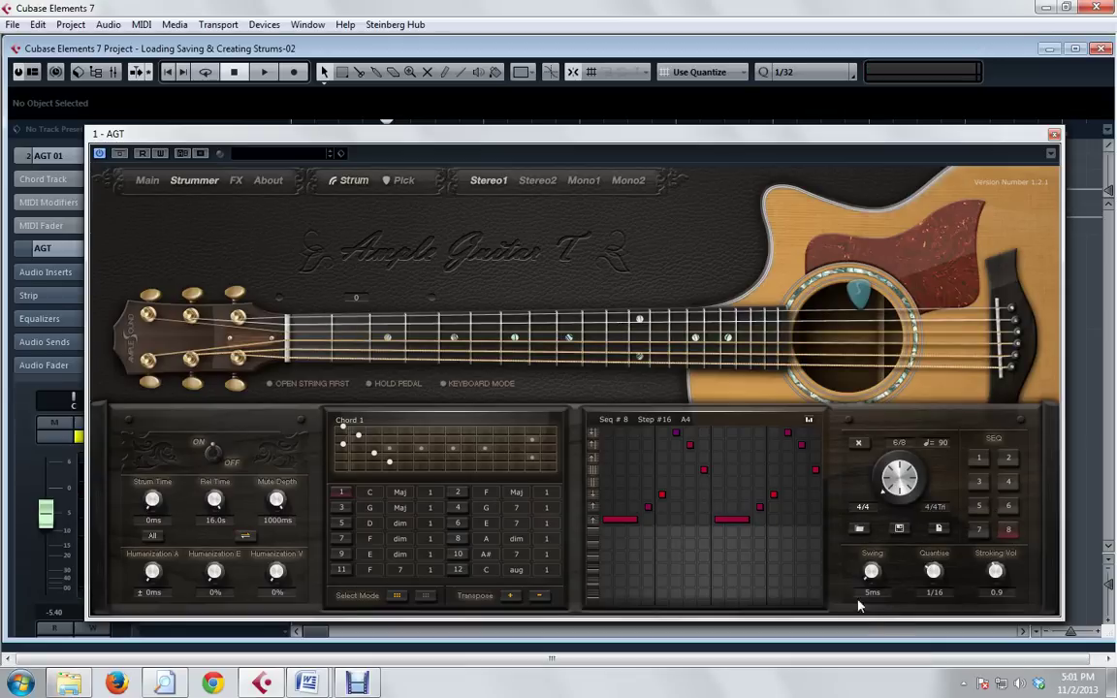
Step: View the patterns stored in SEQ 1 and SEQ 2, ending on SEQ 1
click(980, 467)
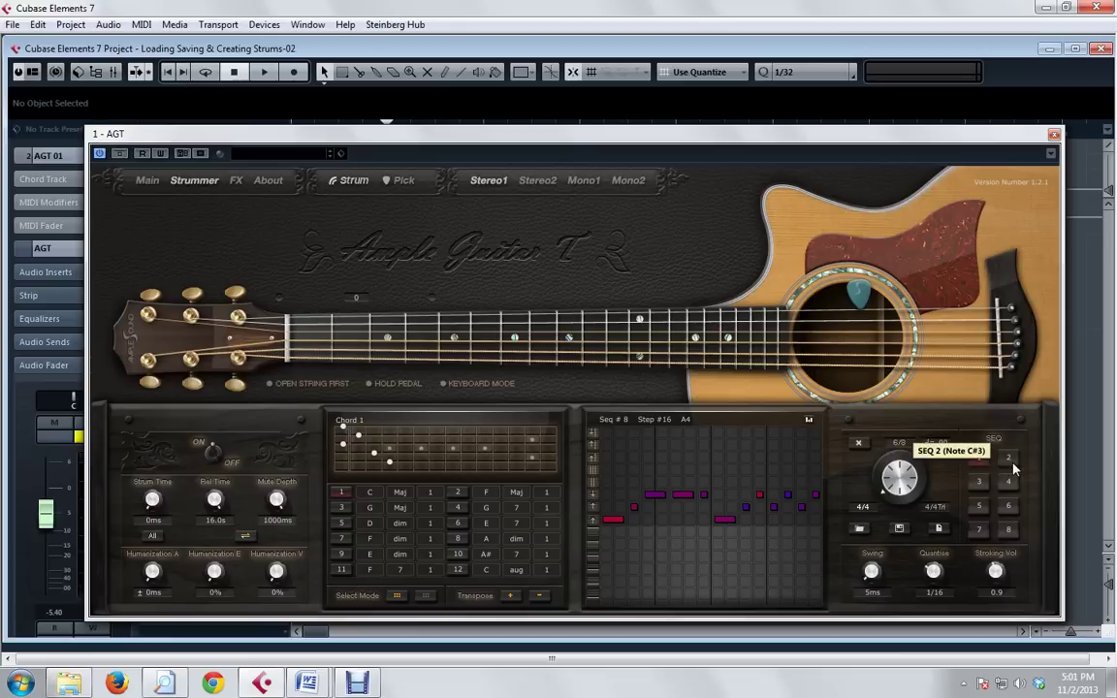
click(1014, 468)
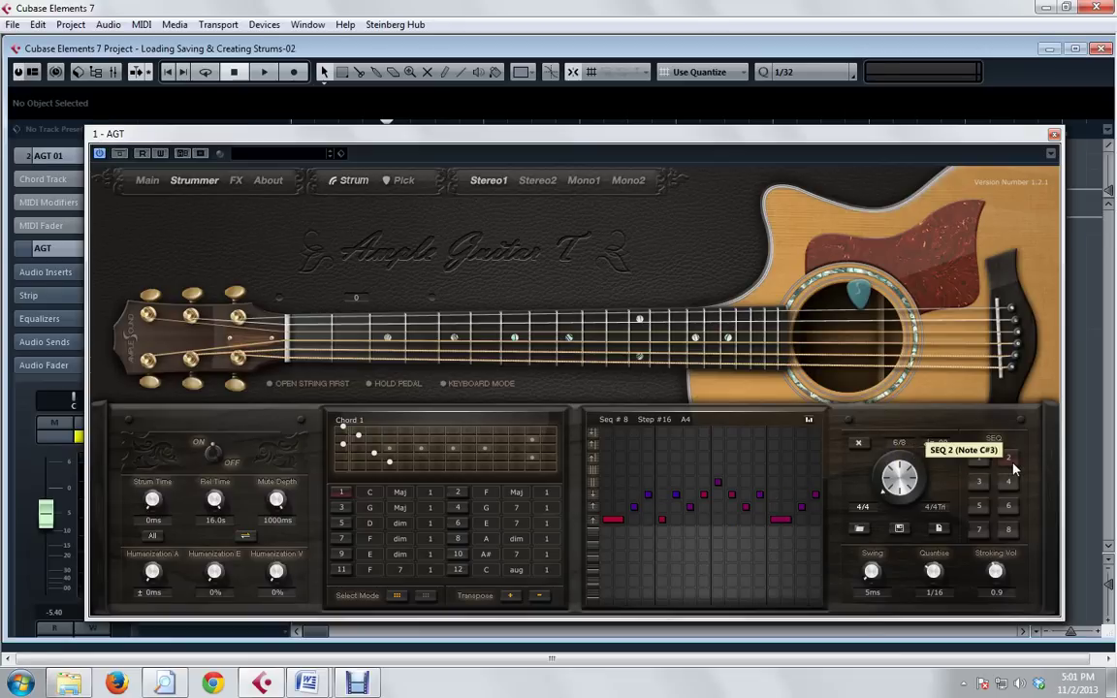
click(987, 470)
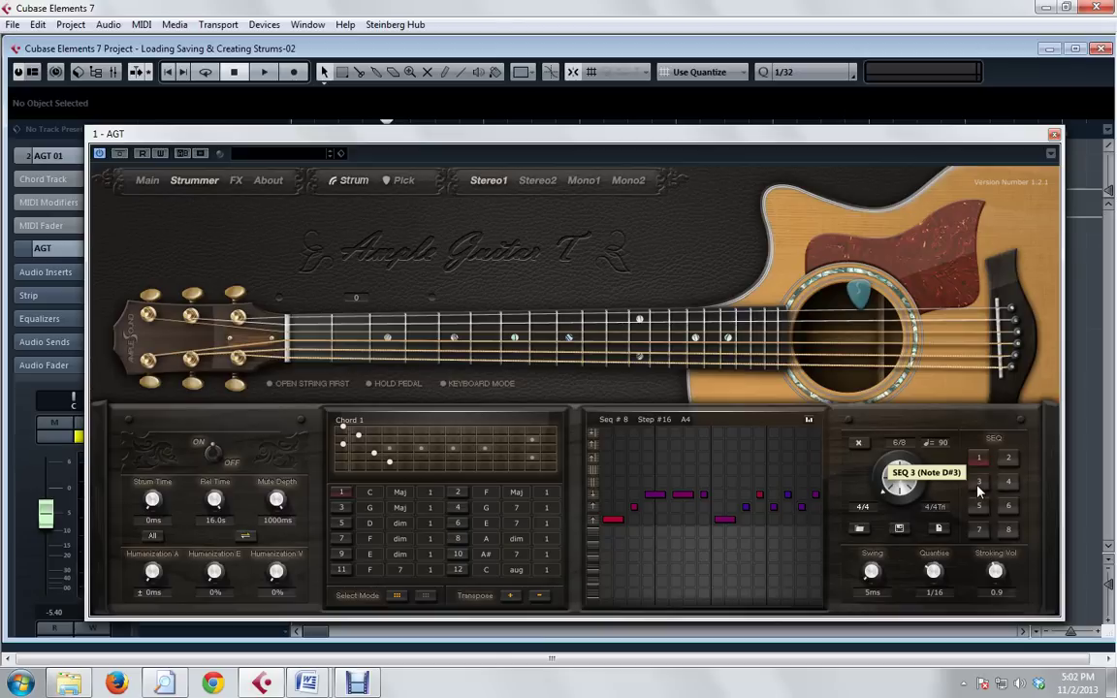
Step: Select SEQ 3 and copy the pattern of SEQ 1 into it
click(978, 485)
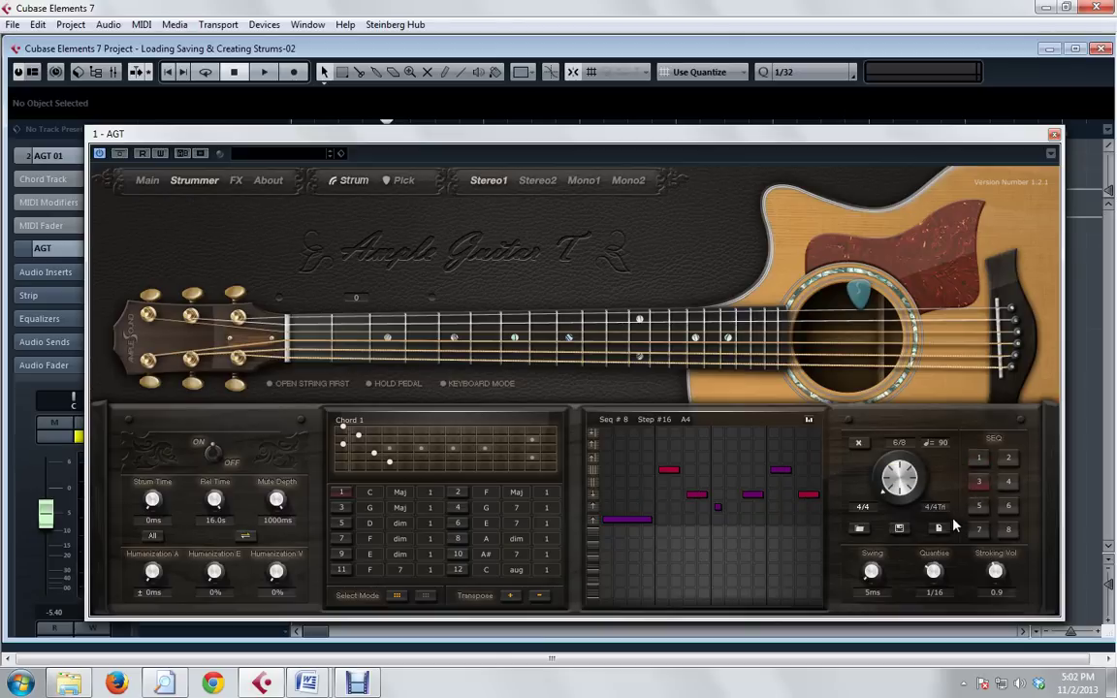
click(934, 465)
click(931, 444)
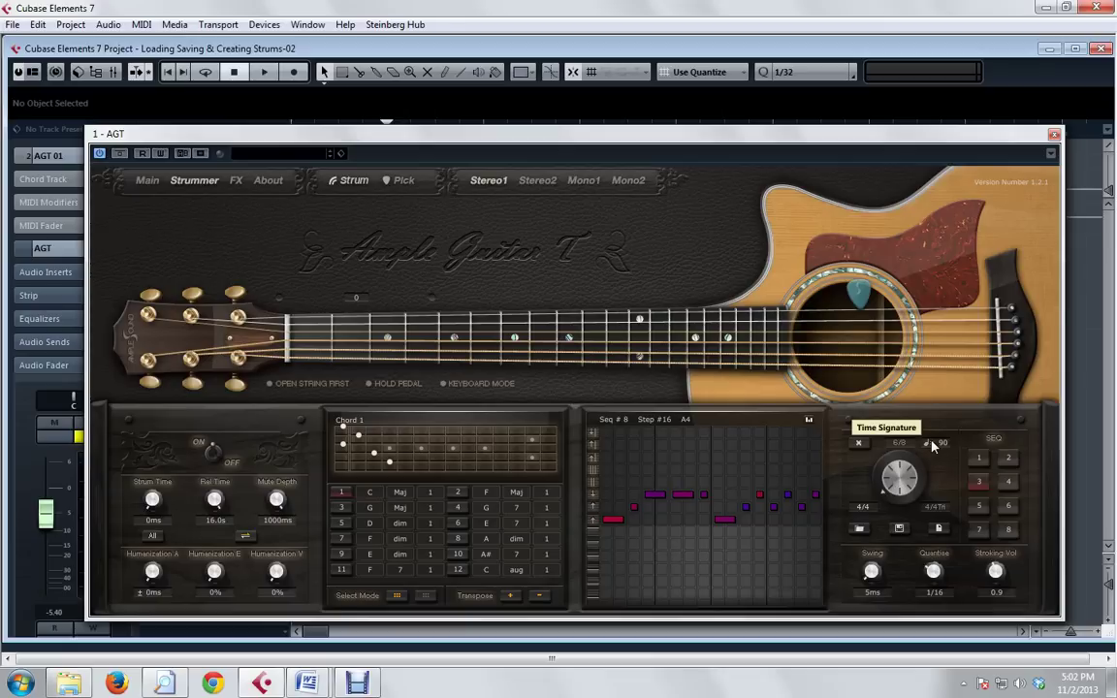
Step: Select SEQ 4 and copy the pattern of SEQ 2 into it
click(1009, 483)
click(934, 467)
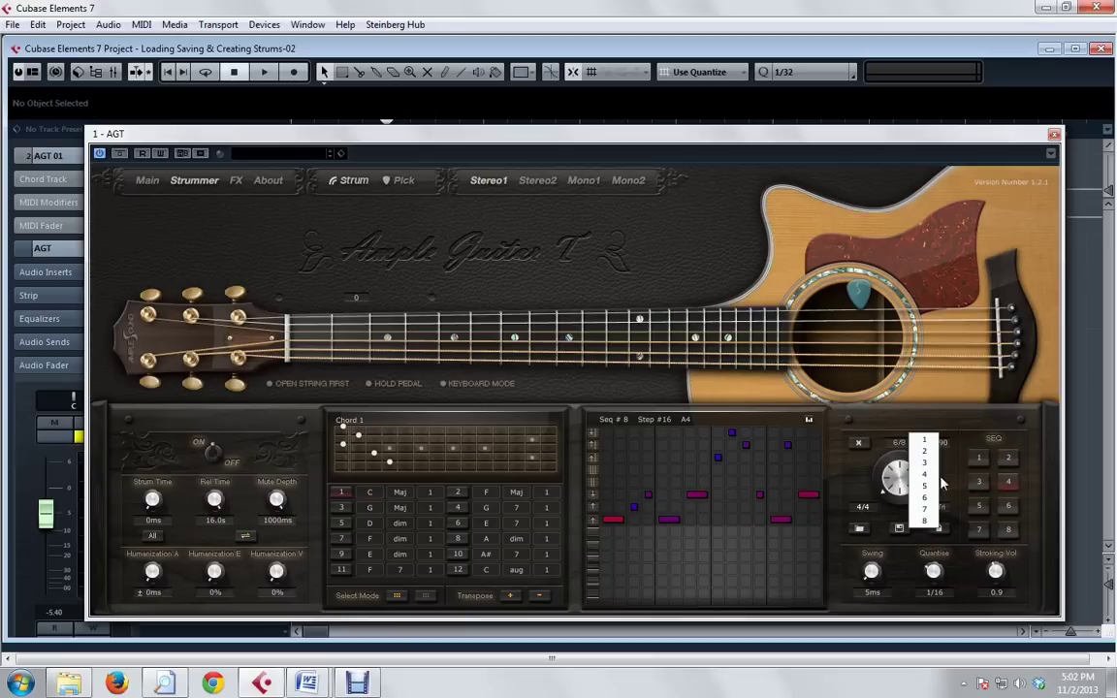
click(931, 452)
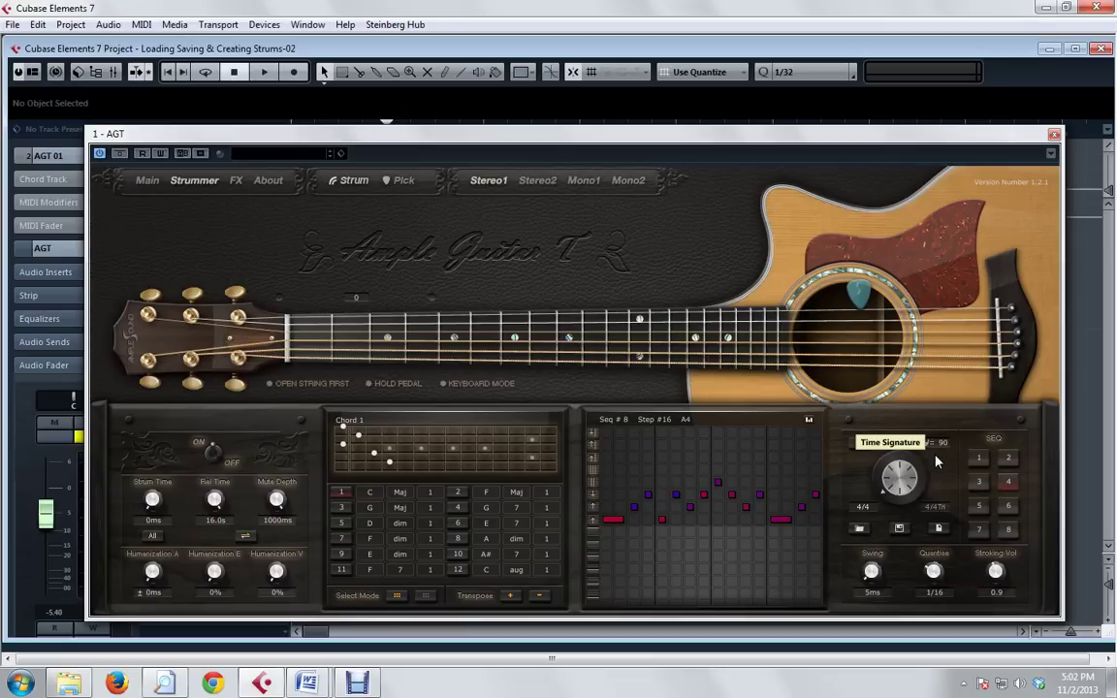
Step: In SEQ 3, remove all notes in the second half of the pattern, from step 9 to step 16
click(978, 482)
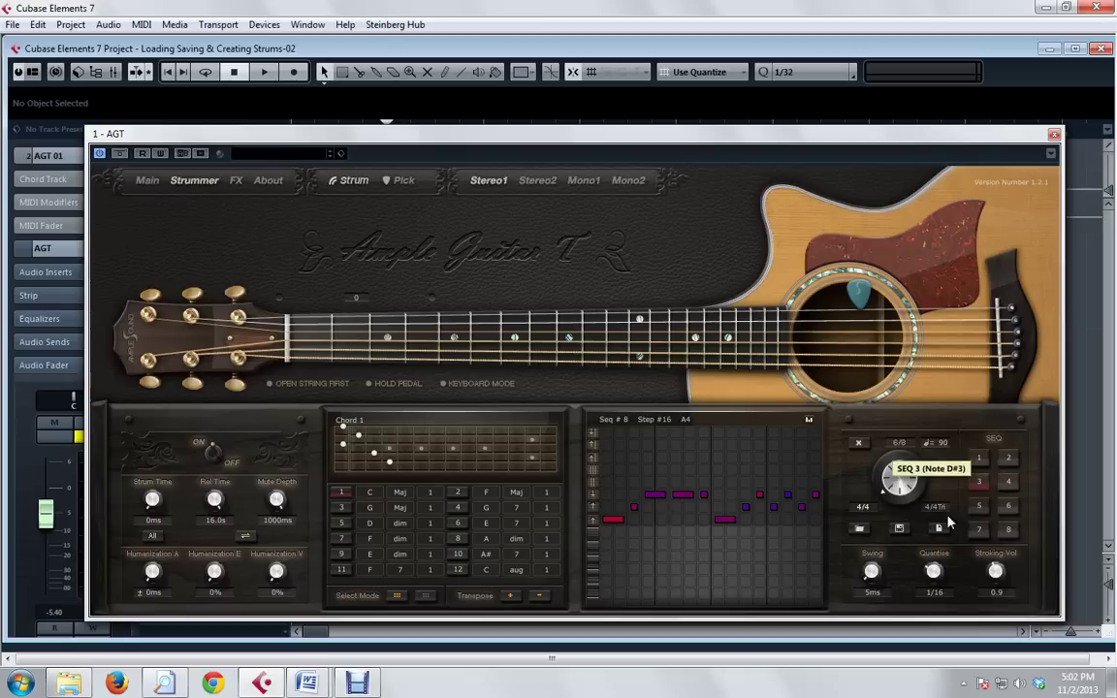
click(722, 521)
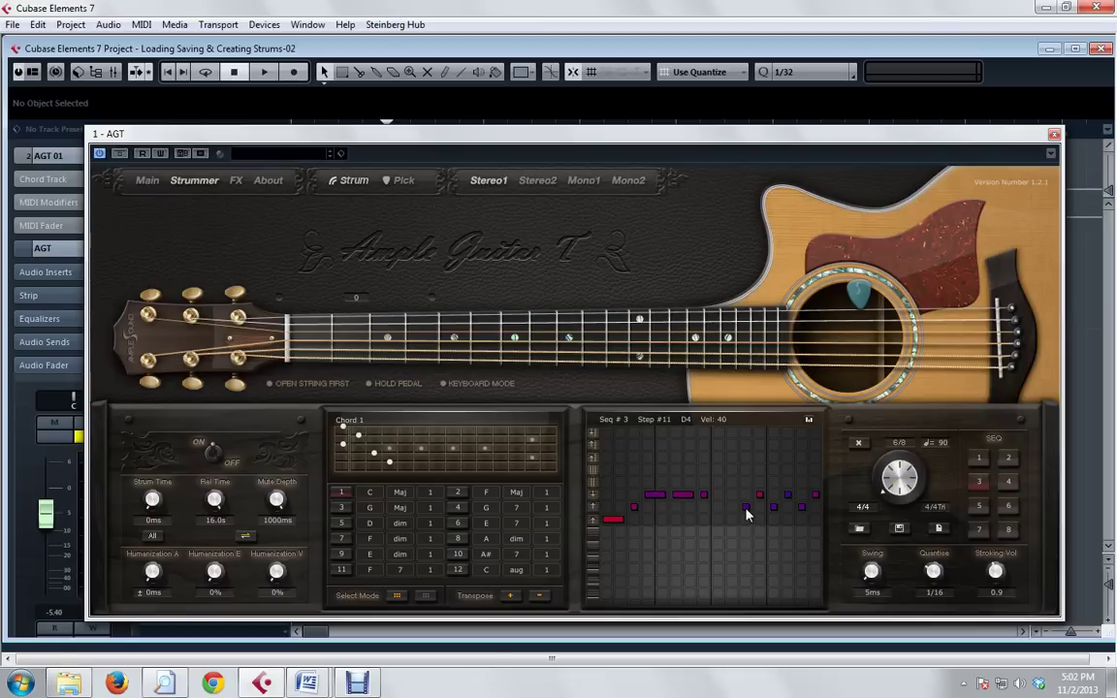
click(759, 496)
click(774, 508)
click(788, 495)
click(797, 511)
click(814, 496)
Step: In SEQ 4, remove all notes from steps 1 to 8, and switch to SEQ 3 to compare
click(1009, 482)
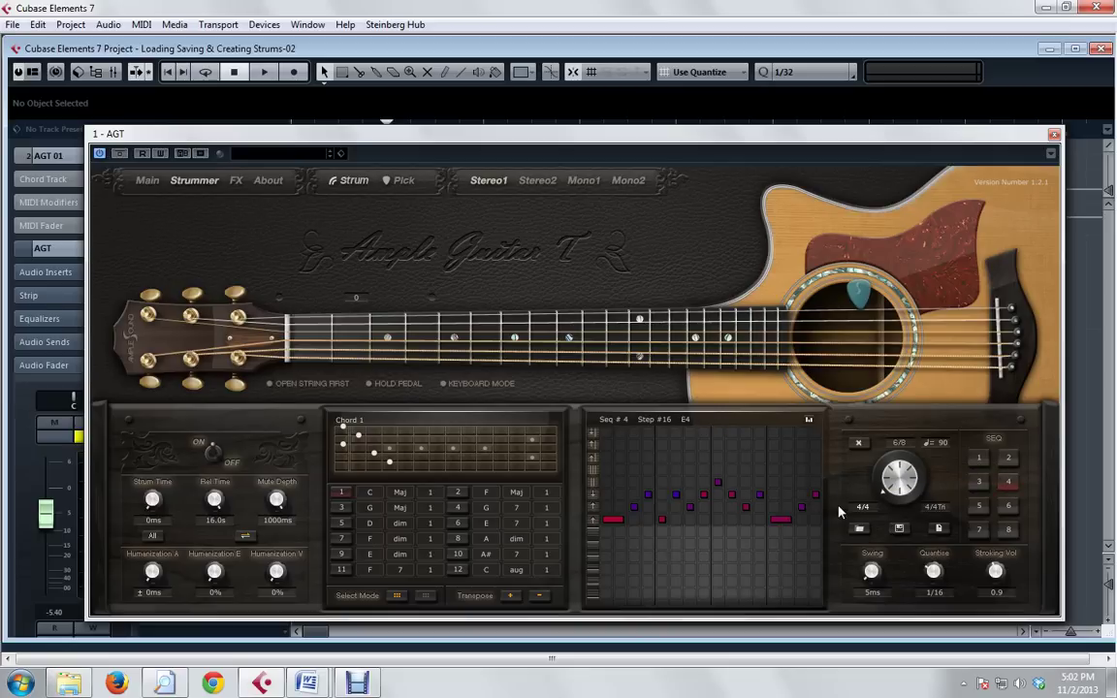
click(704, 495)
click(691, 506)
click(676, 495)
click(662, 519)
click(648, 494)
click(633, 508)
click(613, 519)
click(977, 483)
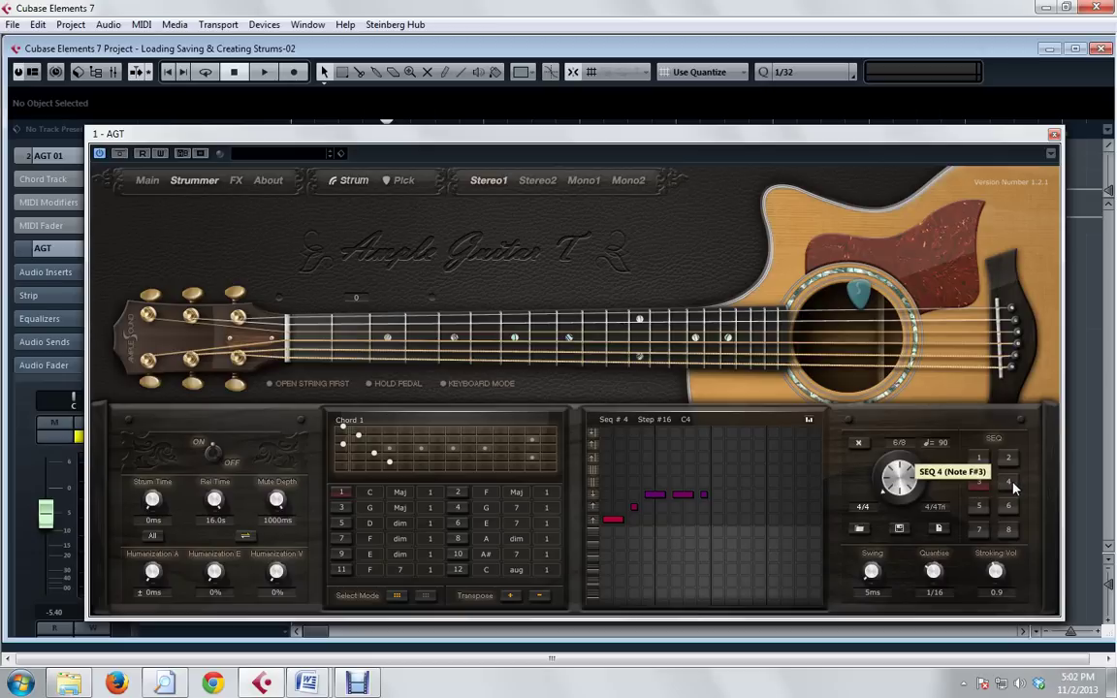
Step: In SEQ 4, draw F#4 at step 1, E4 at steps 2, 4 and 8, D4 at steps 3 and 7, and a long C4 starting at step 5
click(1011, 484)
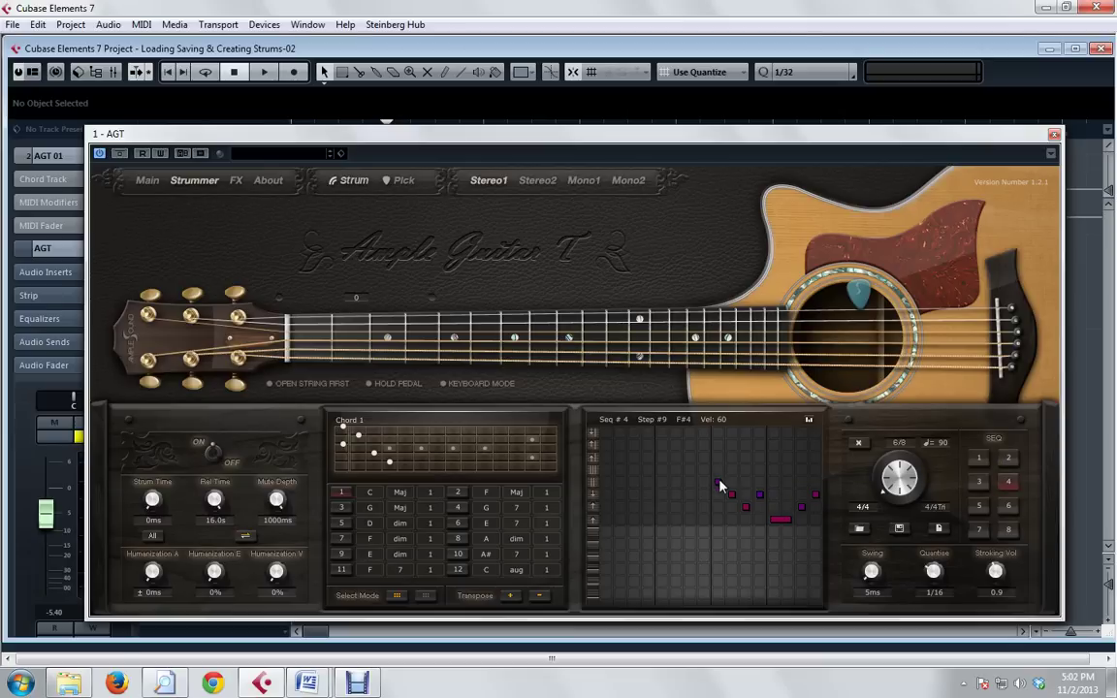
click(606, 490)
click(620, 495)
click(634, 505)
click(647, 494)
drag(662, 520, 685, 525)
click(689, 506)
click(704, 496)
Step: Remove the SEQ 4 notes in steps 9 to 16, and view the shortened patterns of SEQ 3 and SEQ 4
click(732, 497)
click(732, 497)
click(745, 505)
click(760, 496)
click(780, 520)
click(801, 506)
click(814, 495)
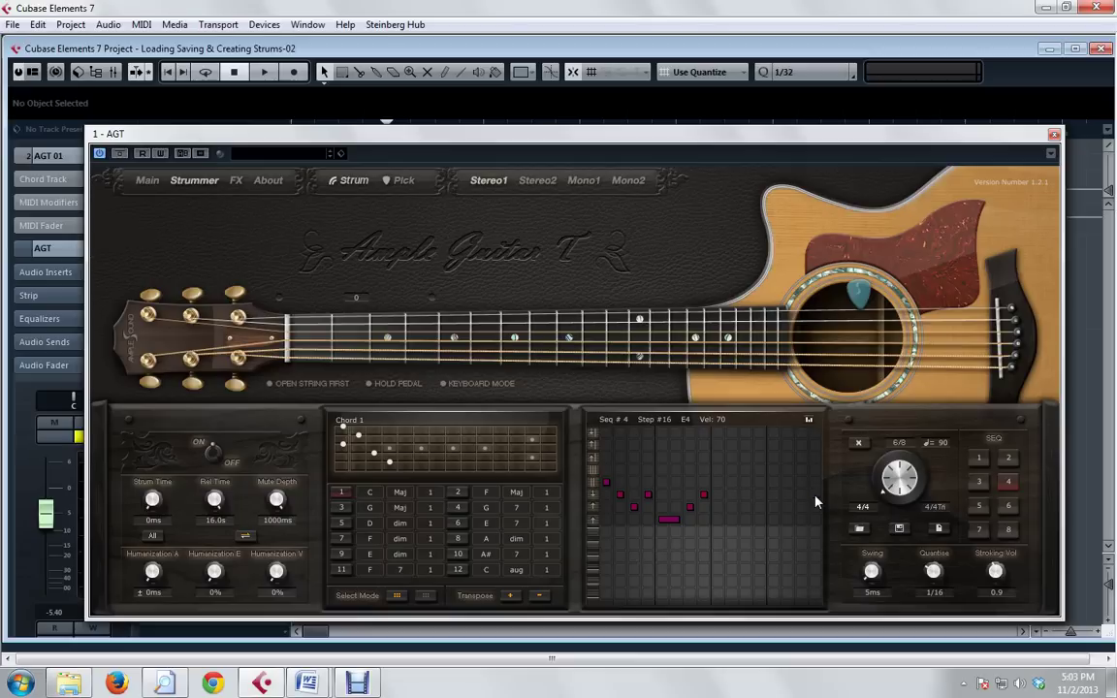
click(976, 486)
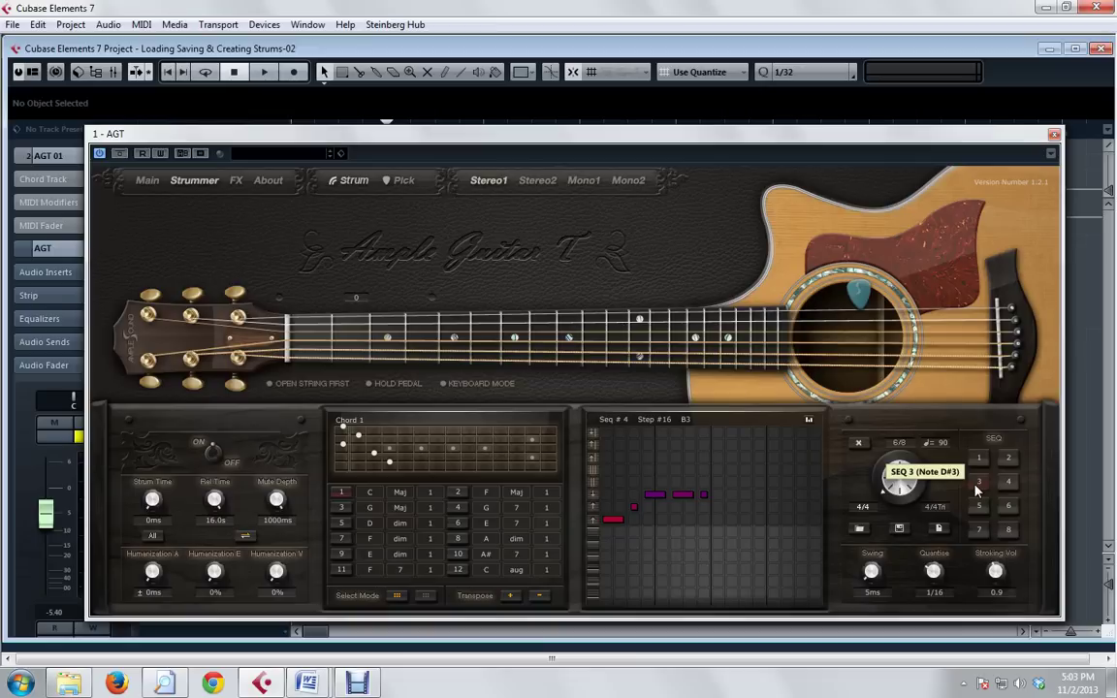
click(1008, 486)
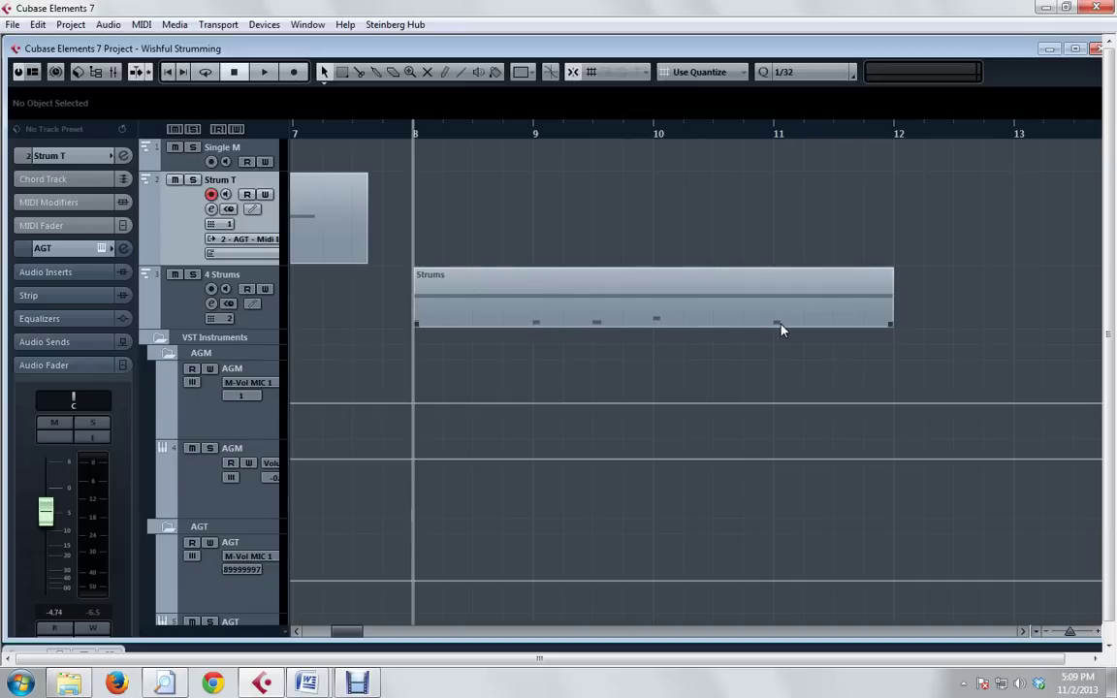
Step: Open the Strums part of the 4 Strums track for note editing, raise its first long note to D#3 and play it
double_click(434, 319)
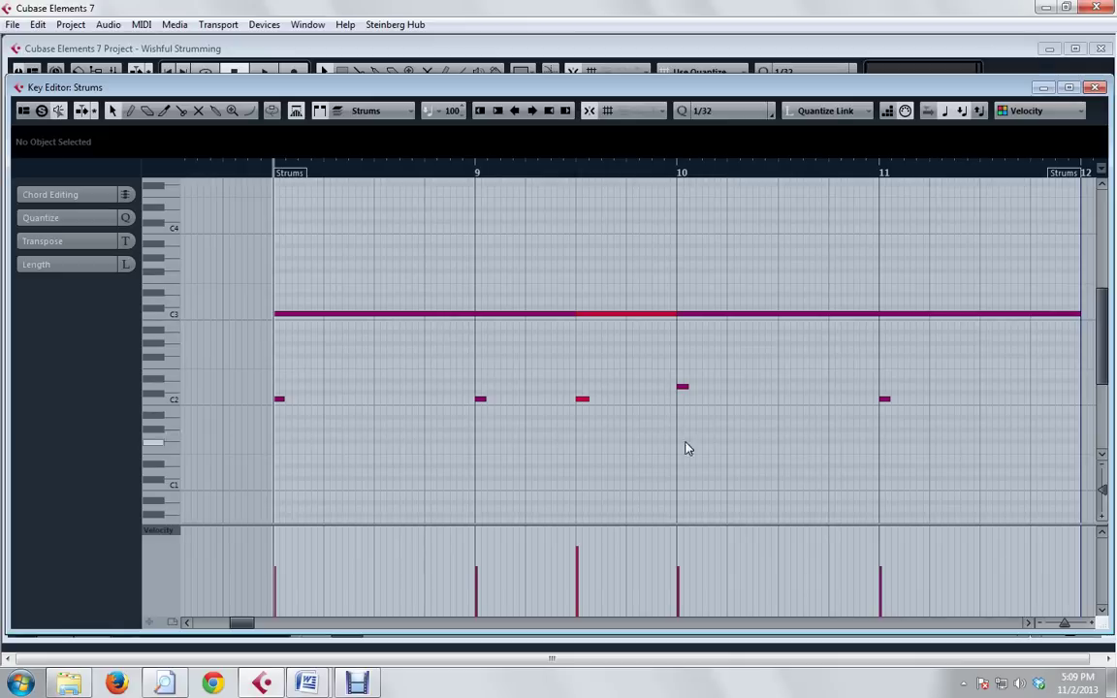
click(375, 315)
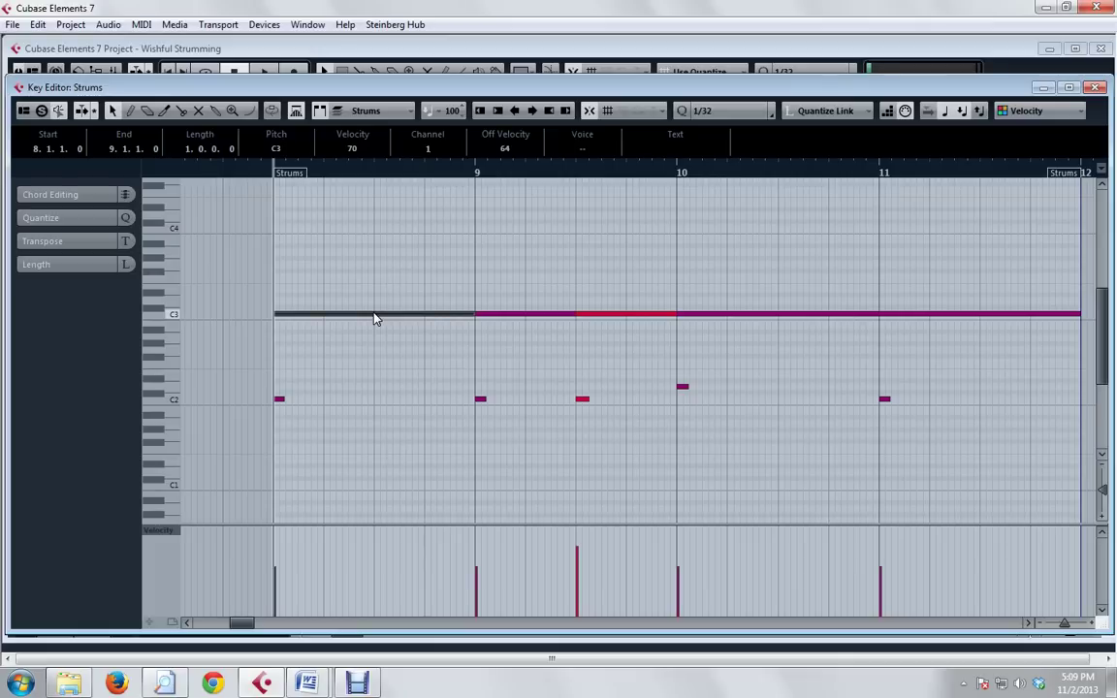
drag(375, 318, 380, 309)
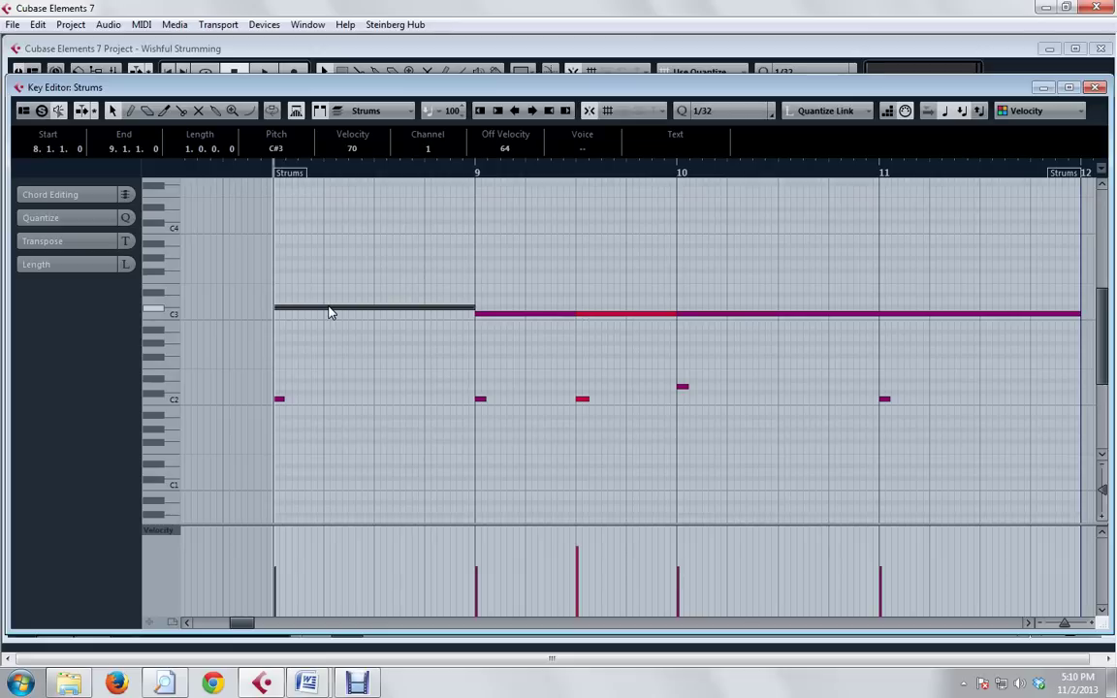
drag(330, 312, 327, 298)
key(space)
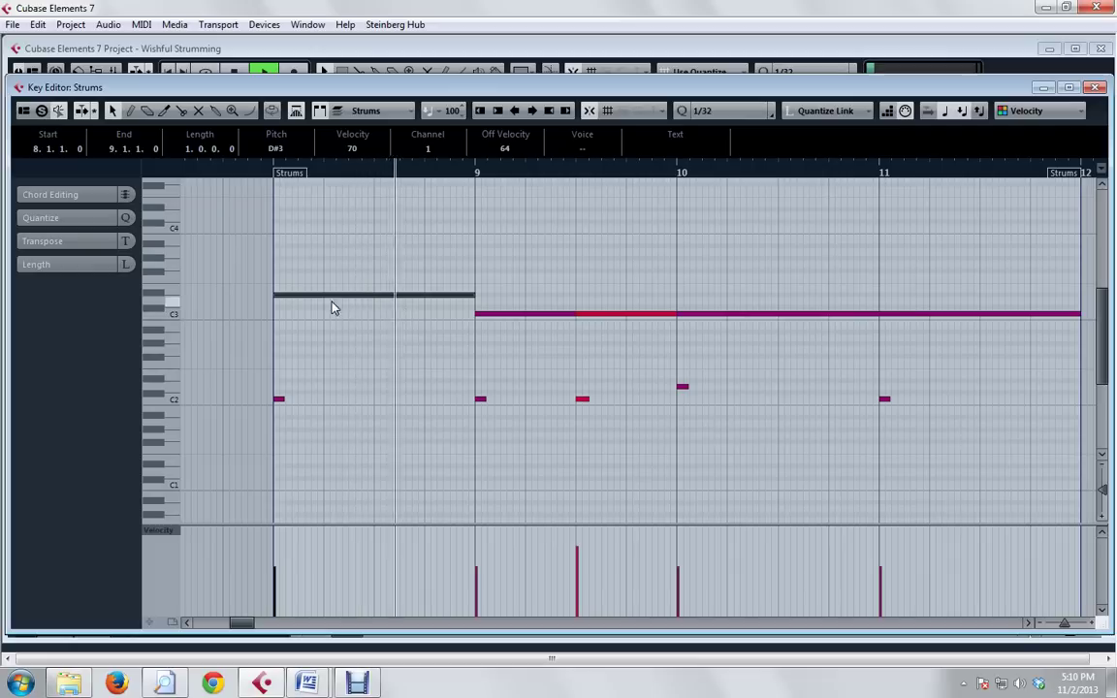
key(space)
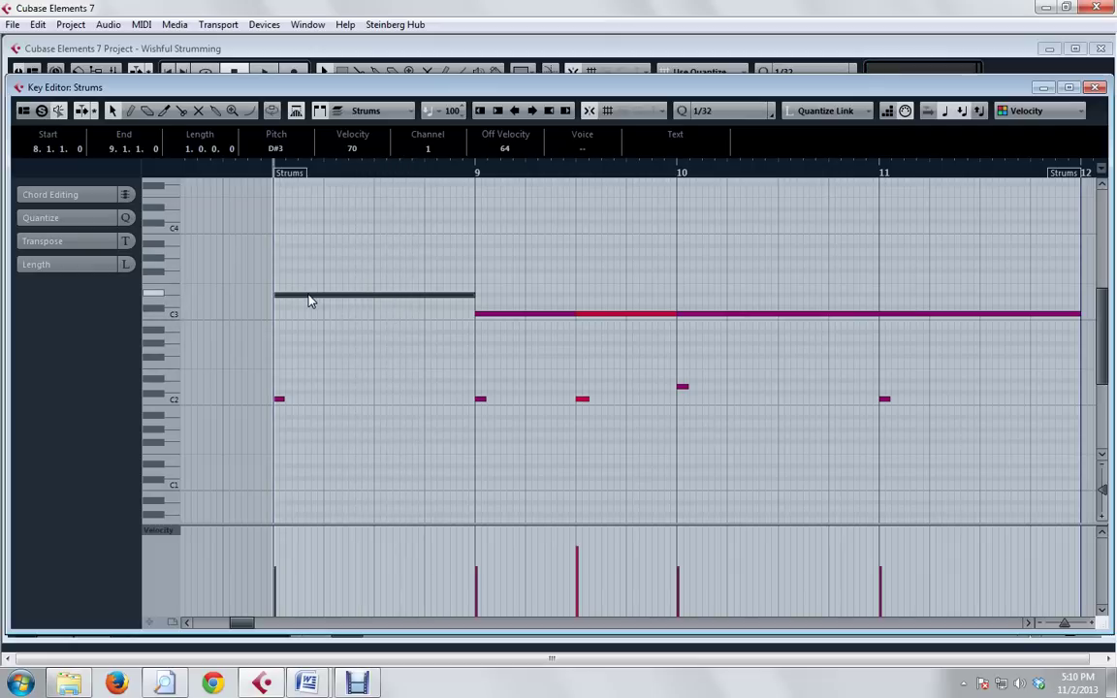
Step: Raise the first long note at bar 8 to F#3 and play it
drag(309, 301, 313, 279)
key(space)
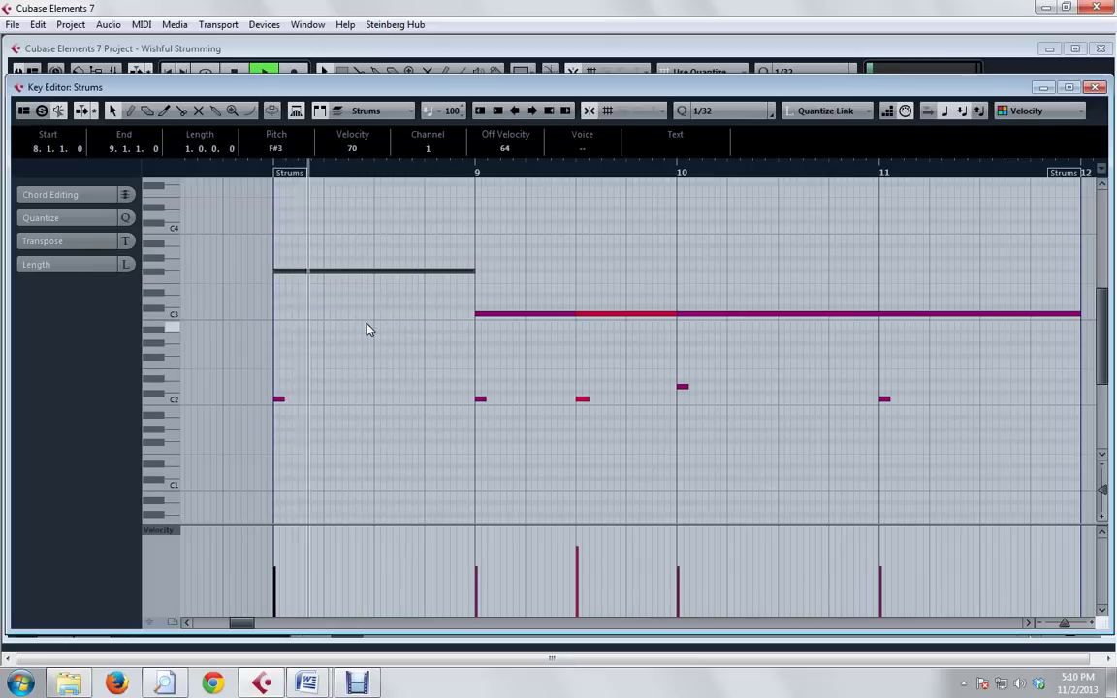
key(space)
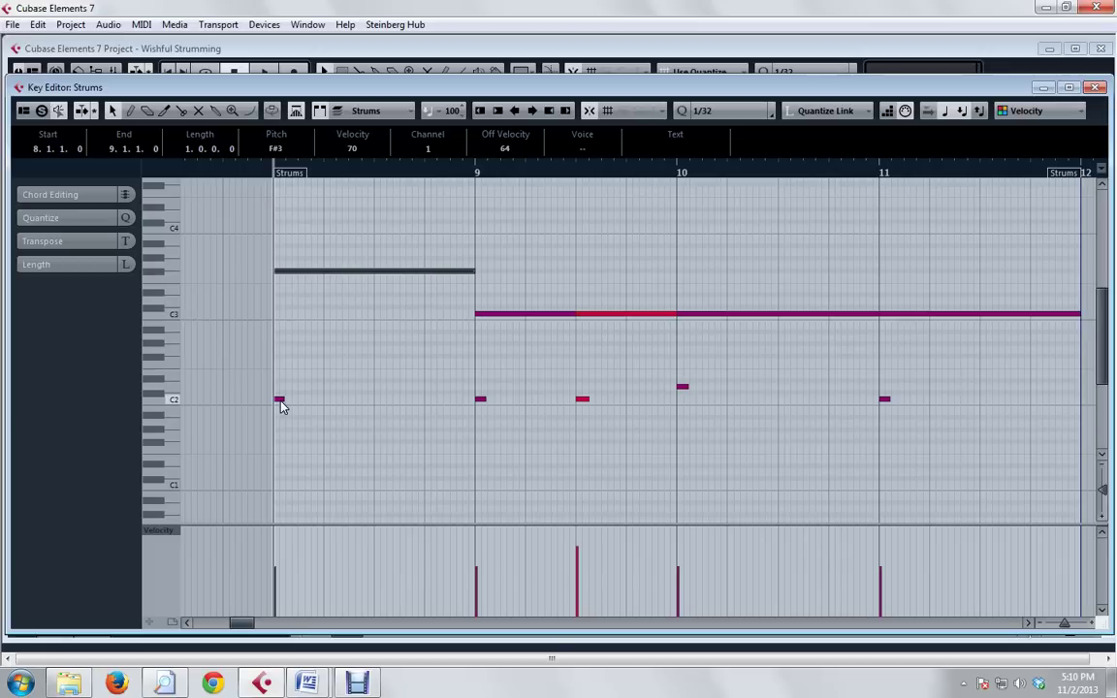
Step: Switch to the Word document Chapter 2 - Instant Strumming, examine the trigger range and chord key diagrams, and return to Cubase
mouse_move(306, 683)
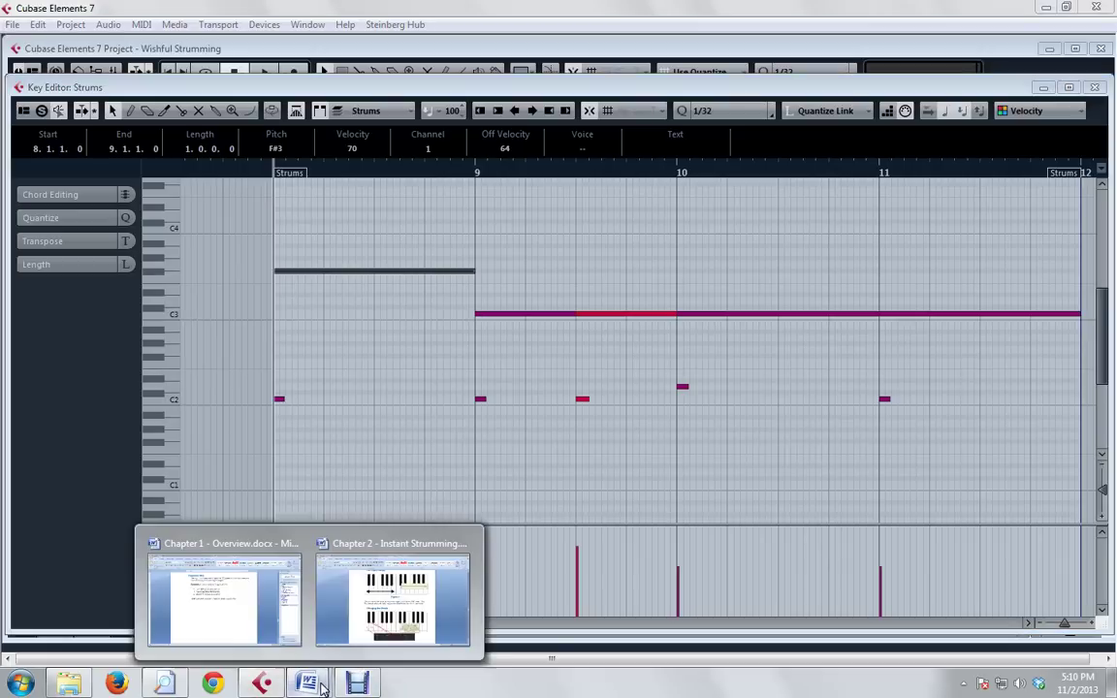
click(379, 644)
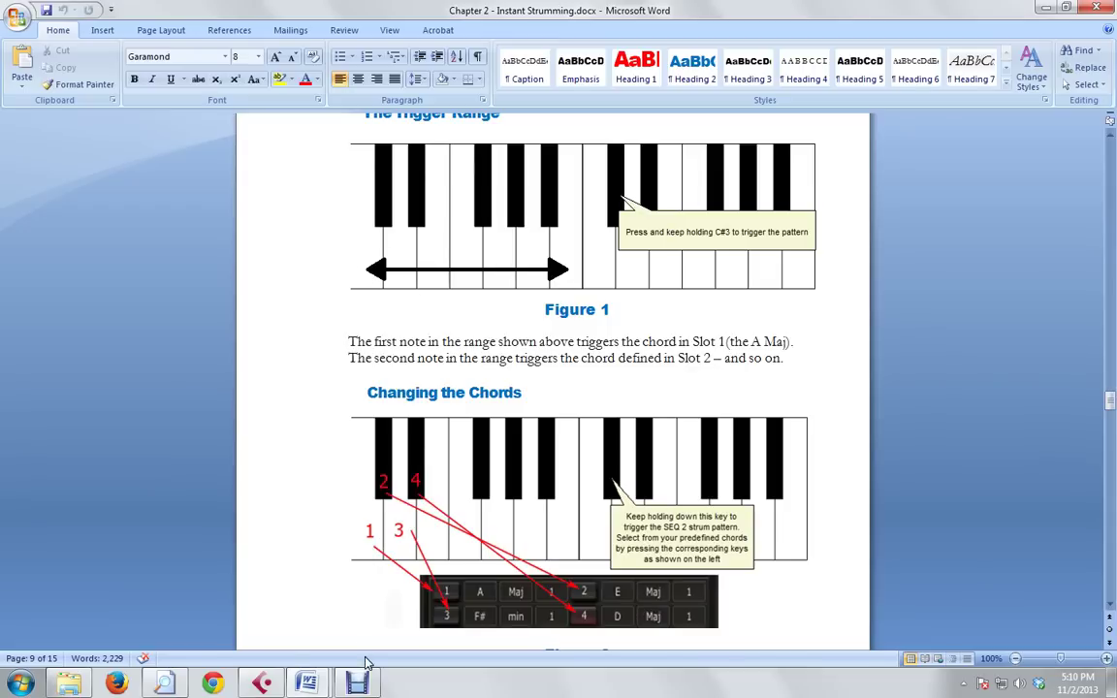
click(263, 685)
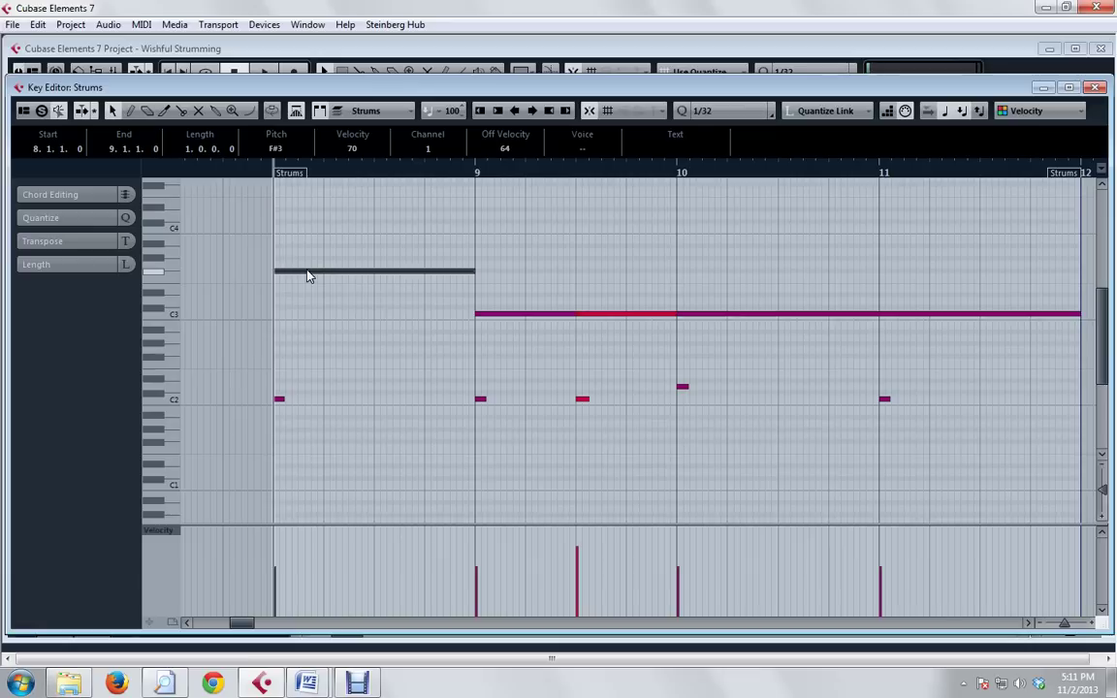
Step: Raise the first long note at bar 8 to G#3 and play it
drag(306, 276, 308, 265)
key(space)
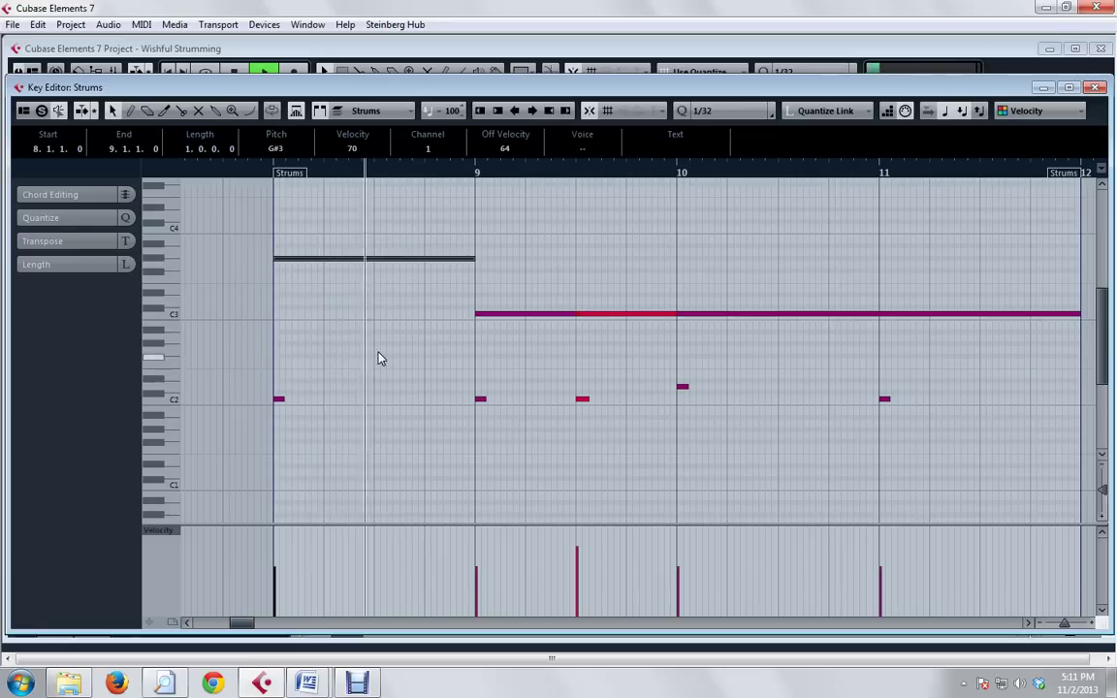
key(space)
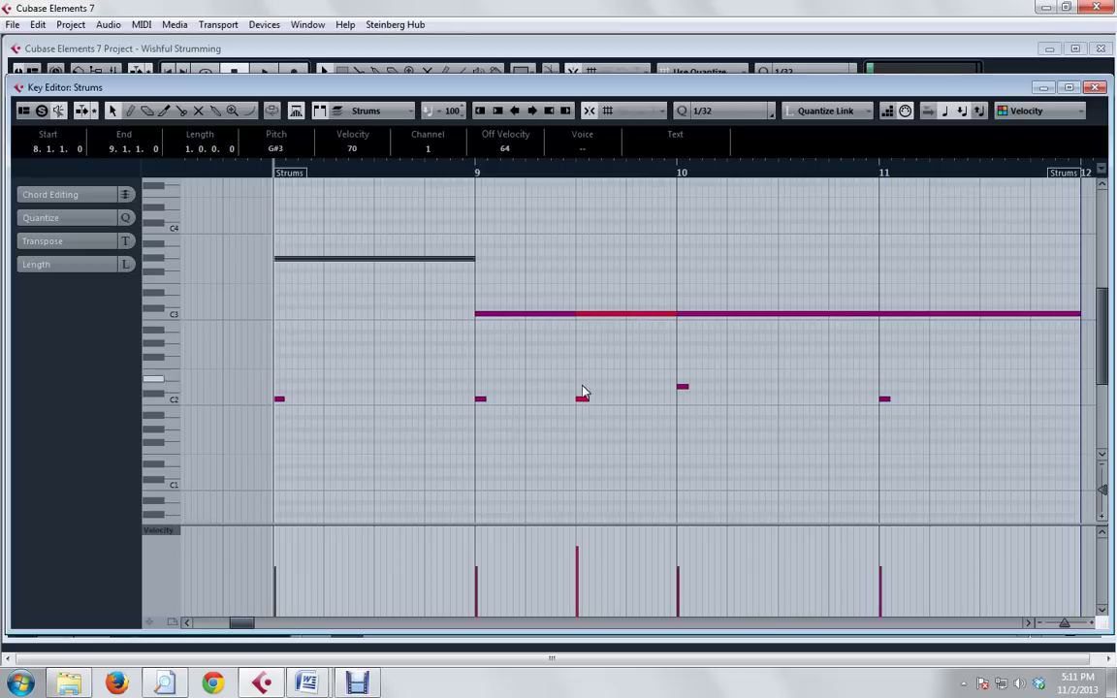
Step: Raise the long note starting halfway through bar 9 to C#3, play the part and close the note editor
drag(611, 318, 613, 312)
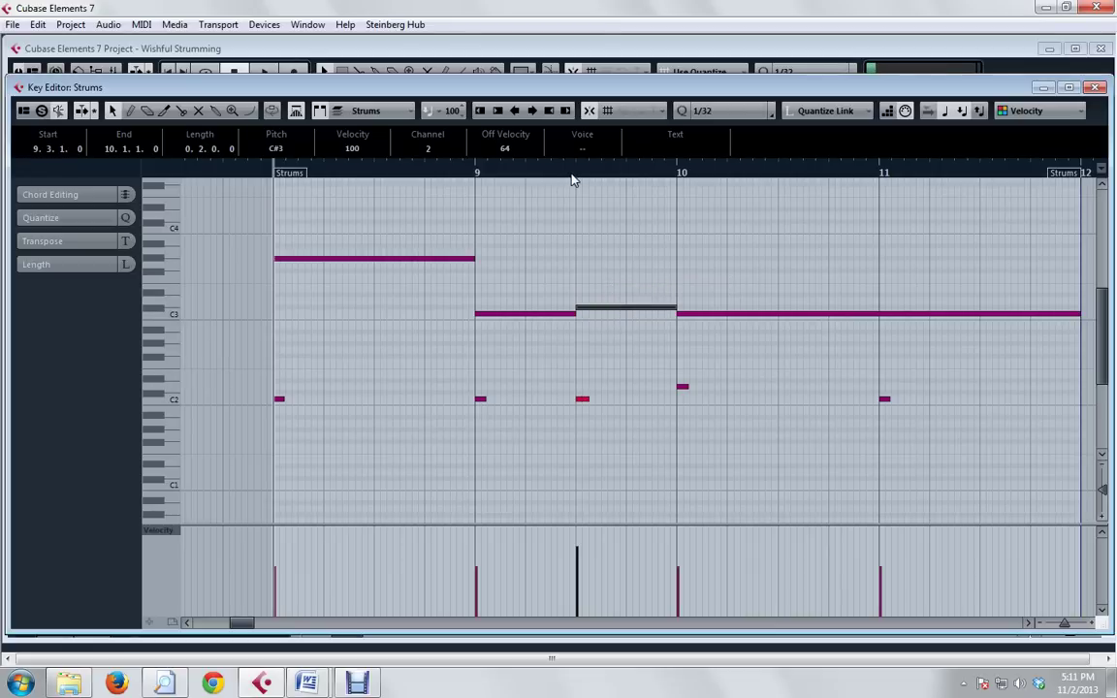
key(space)
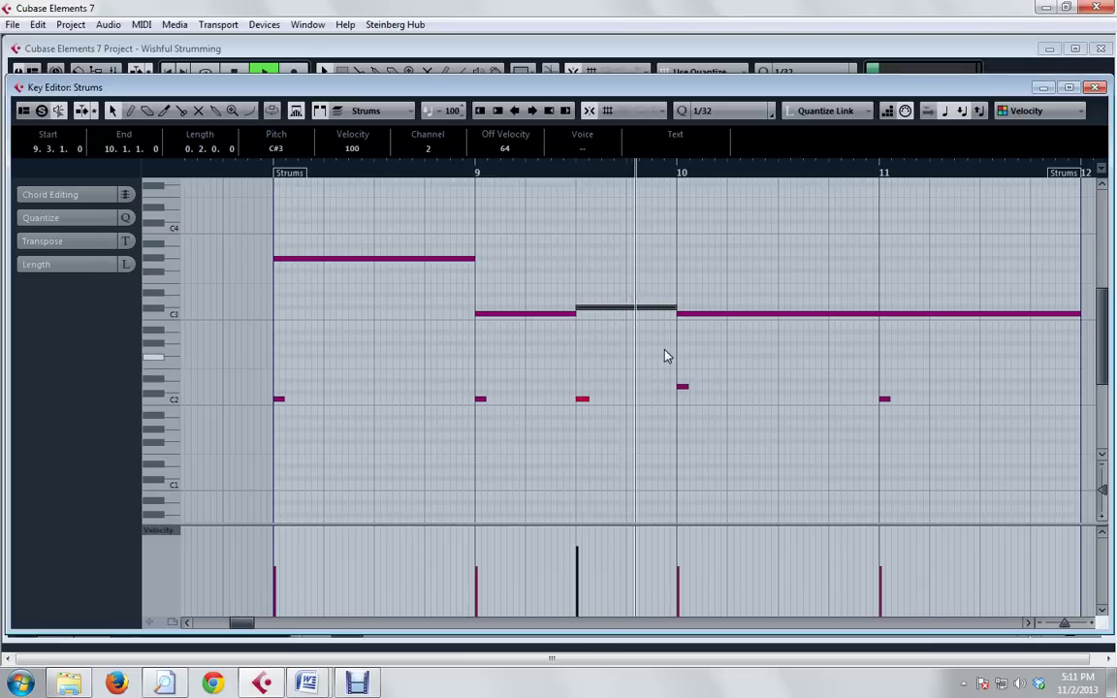
key(space)
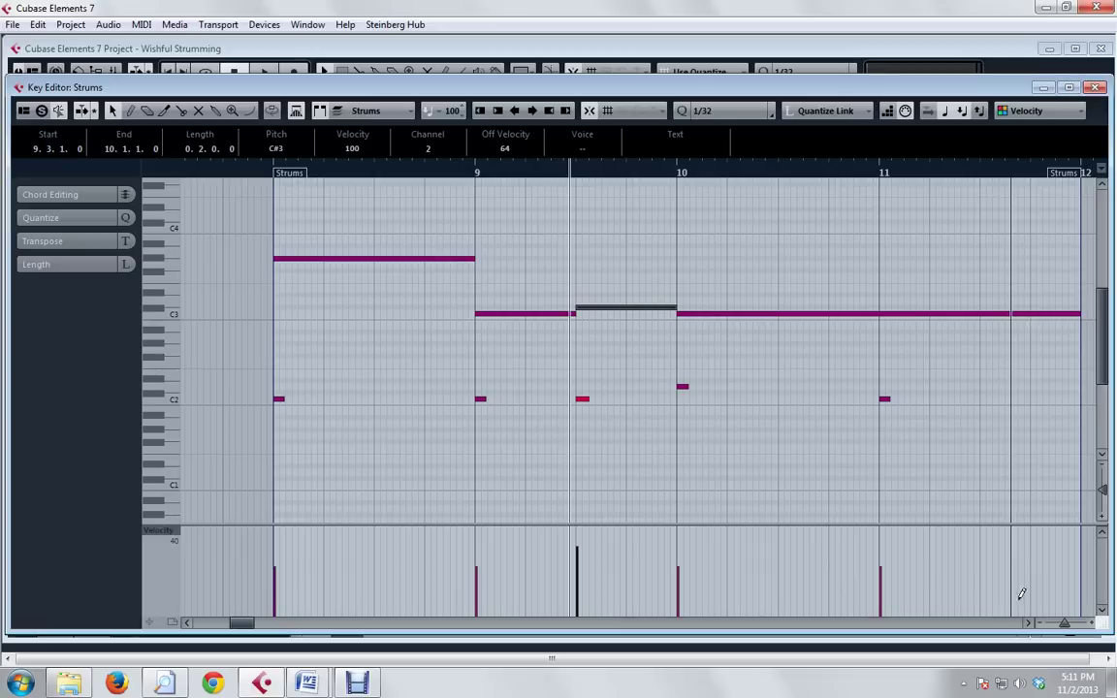
click(1037, 622)
click(1037, 622)
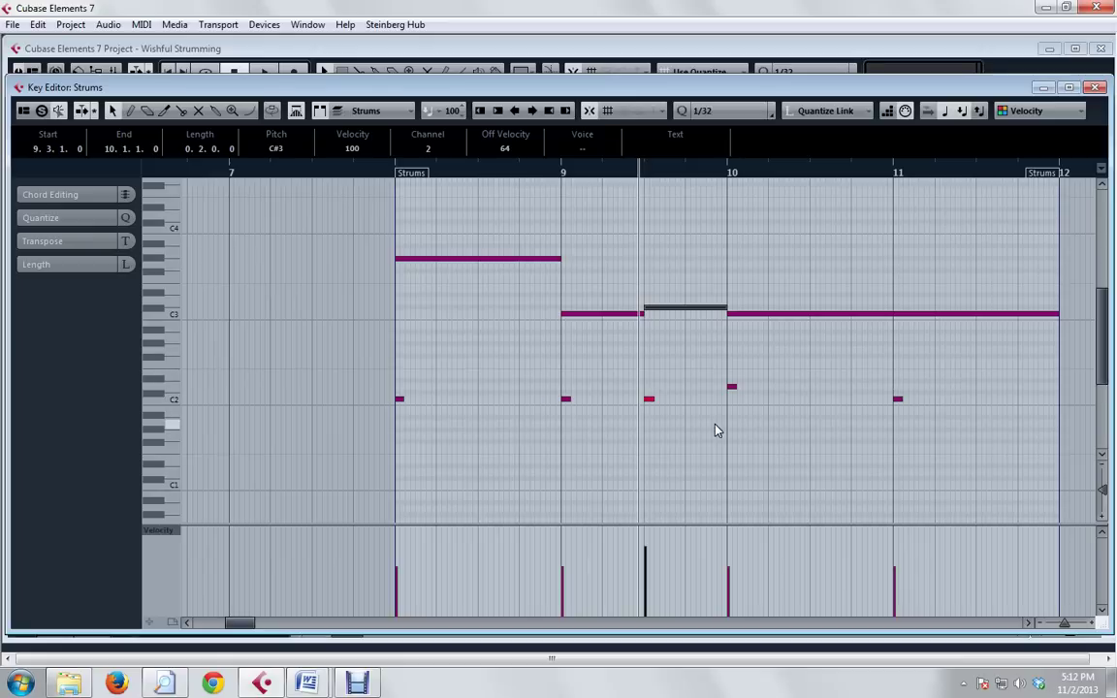
key(ctrl+w)
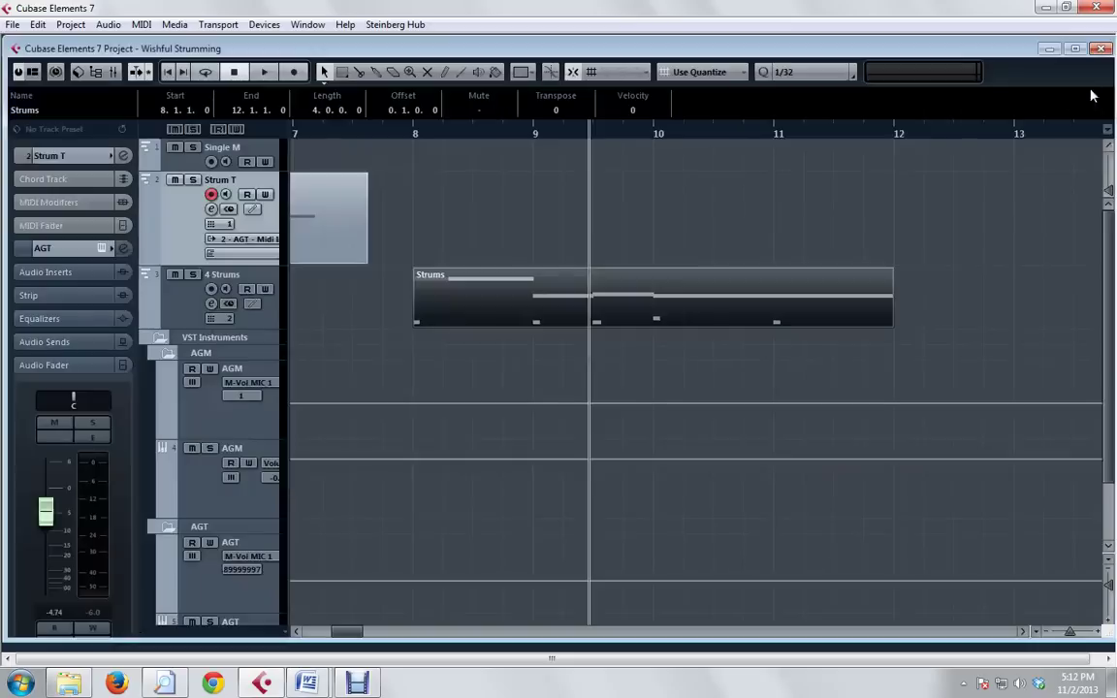
Step: Go back to the first bars, look at the Single M and Strum T tracks, and play the arrangement
click(306, 631)
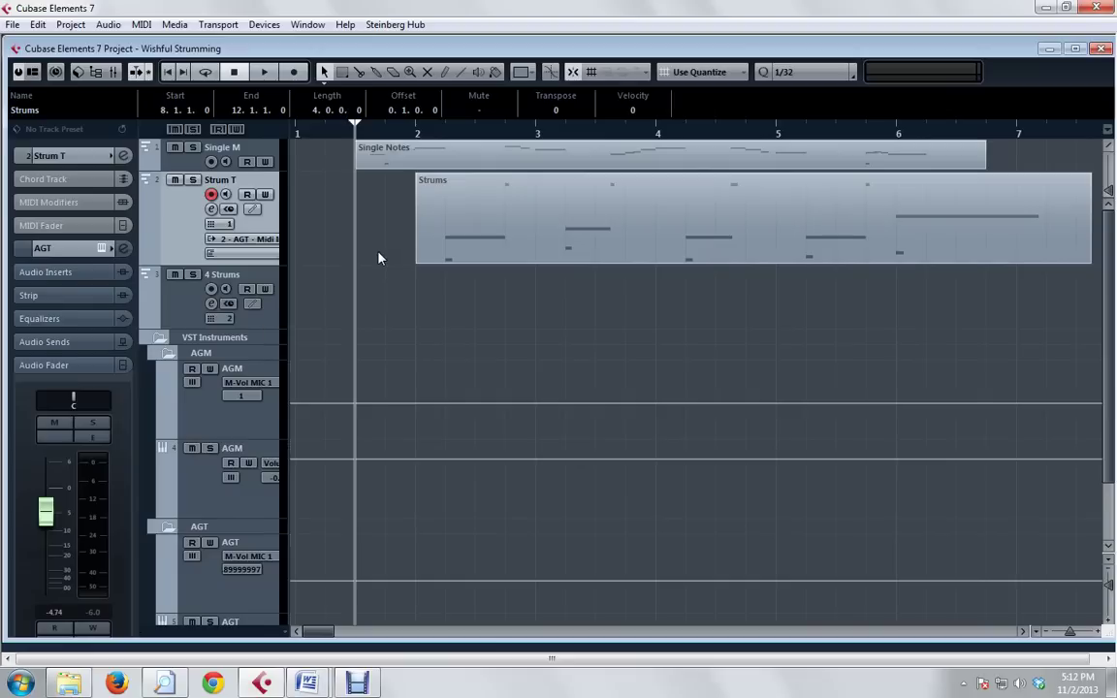
click(382, 162)
click(454, 246)
click(257, 153)
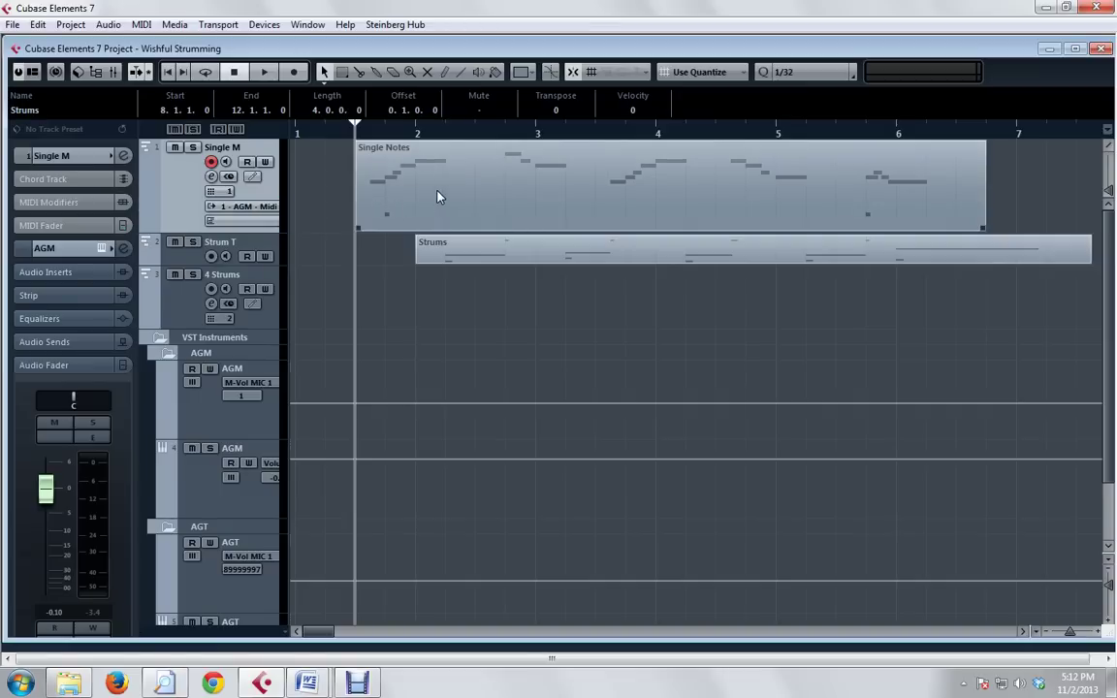
click(184, 244)
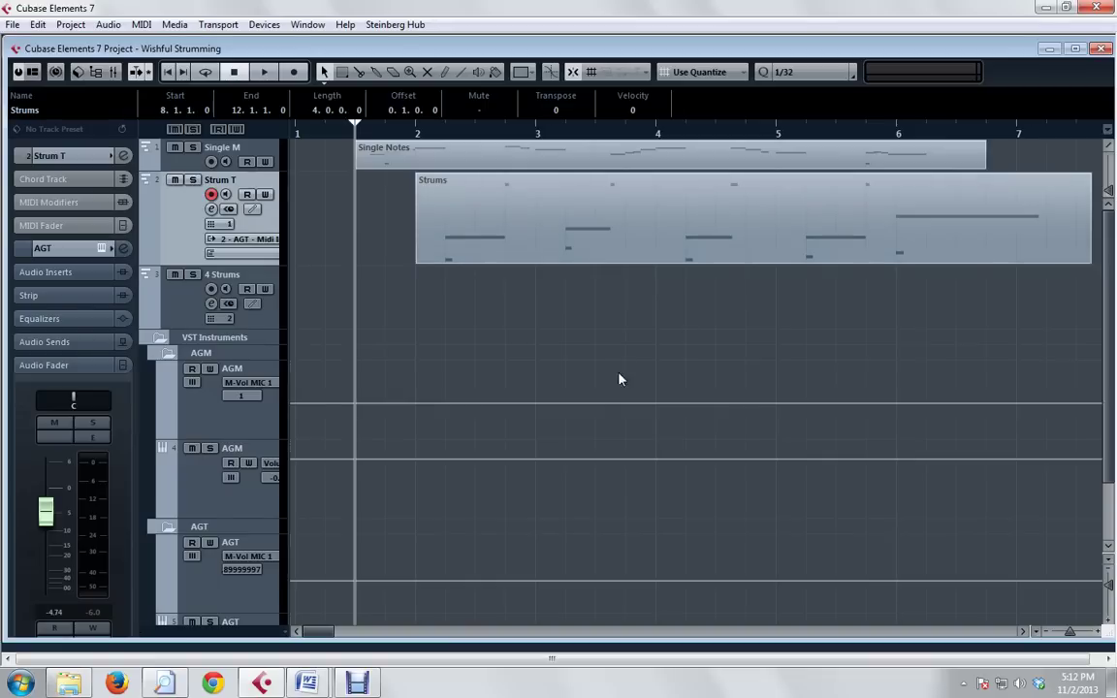
key(space)
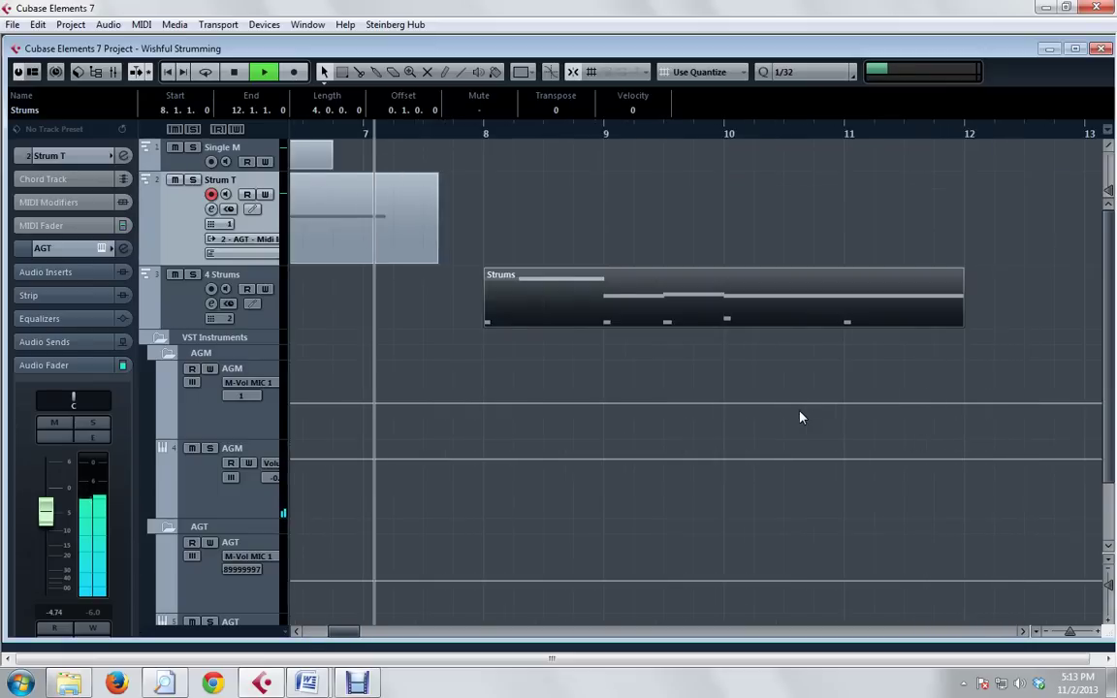
key(space)
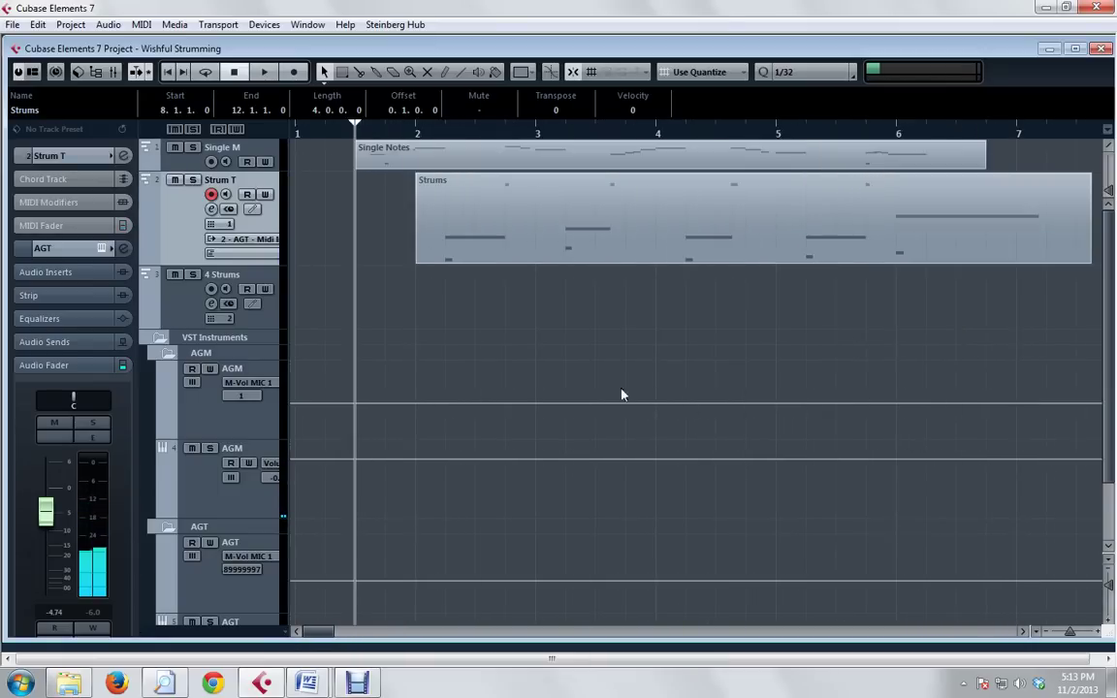
Step: Select the Single Notes part and its Single M track, and start playback
click(439, 167)
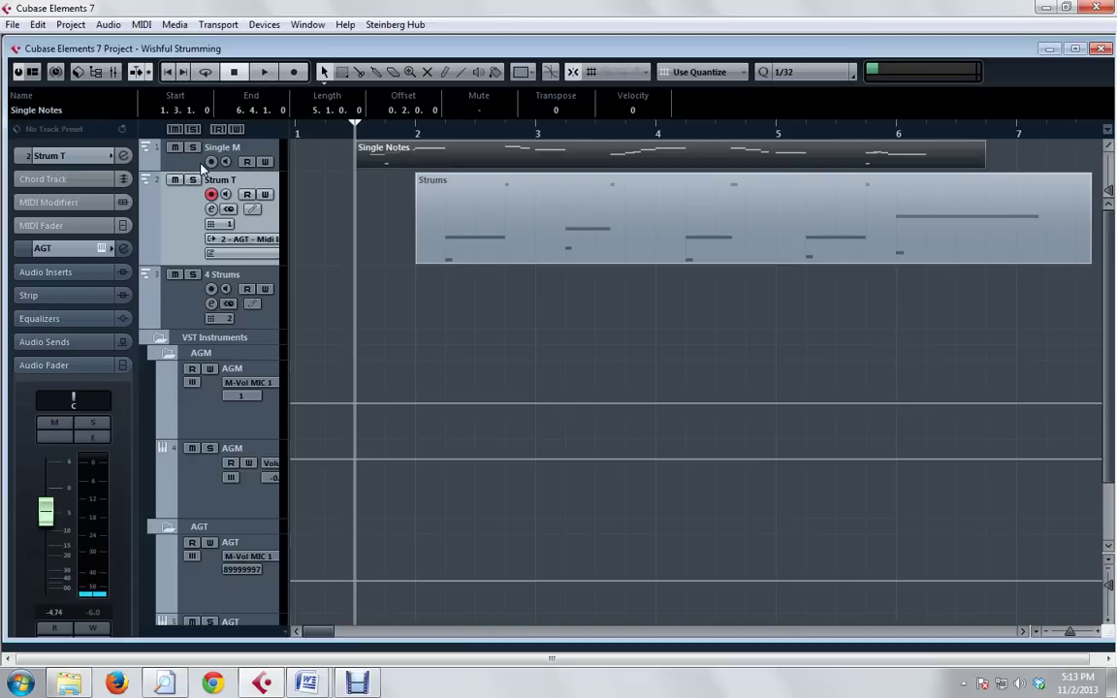
click(214, 153)
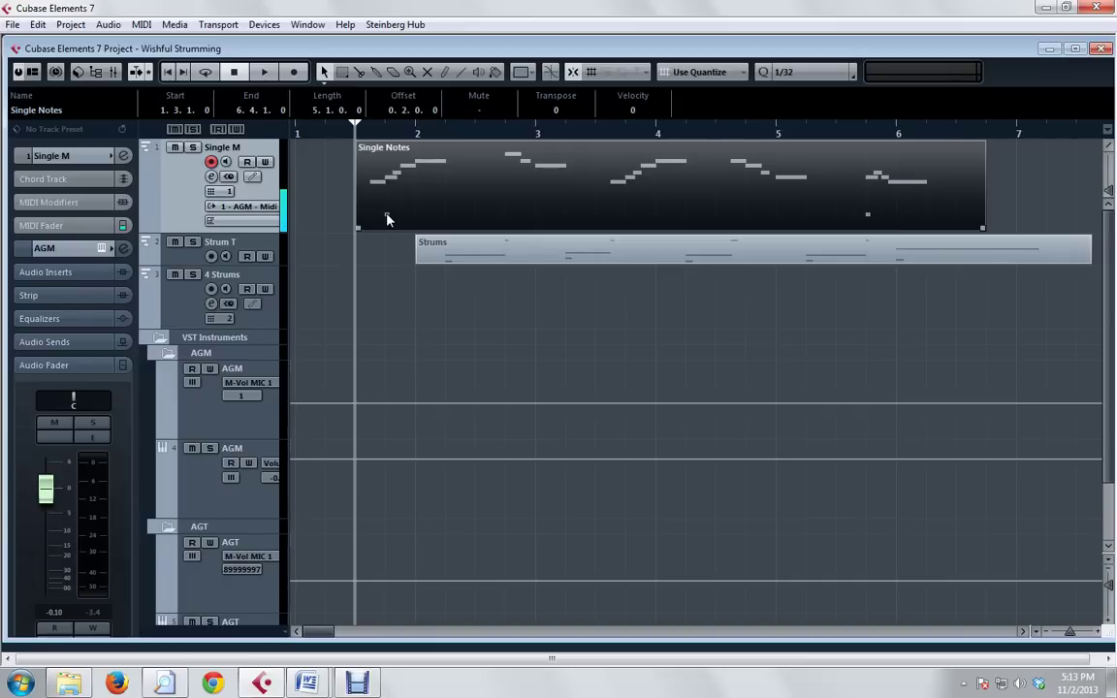
key(space)
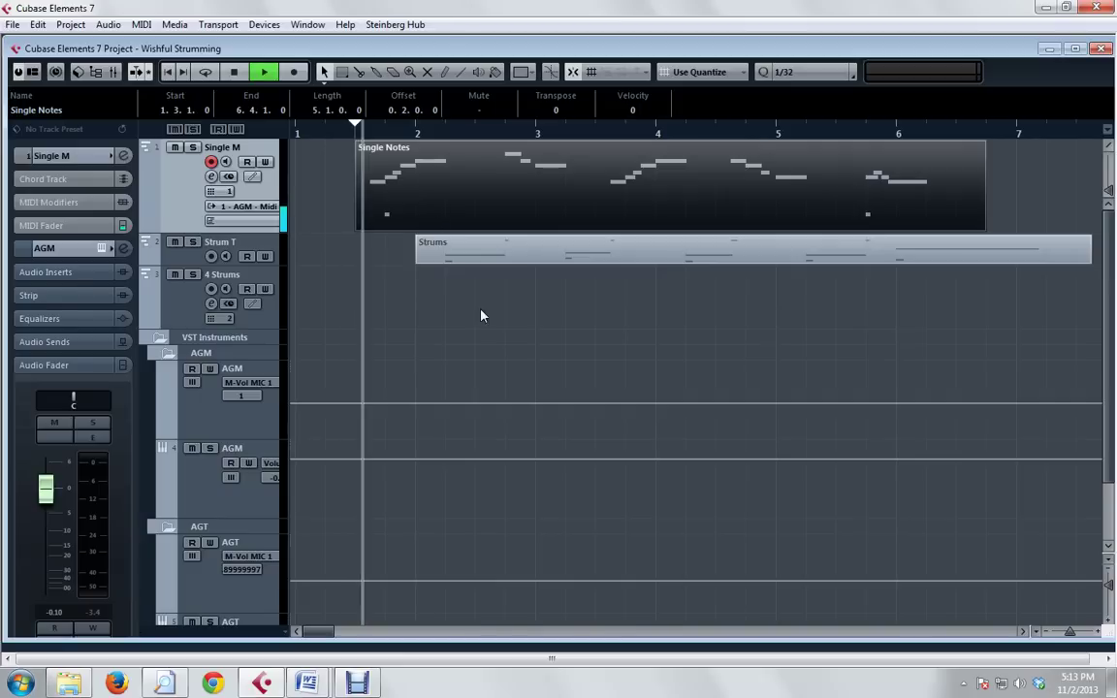
Step: Stop playback, open the Single Notes part, audition its notes from the last beat of bar 5, and close the note editor
key(space)
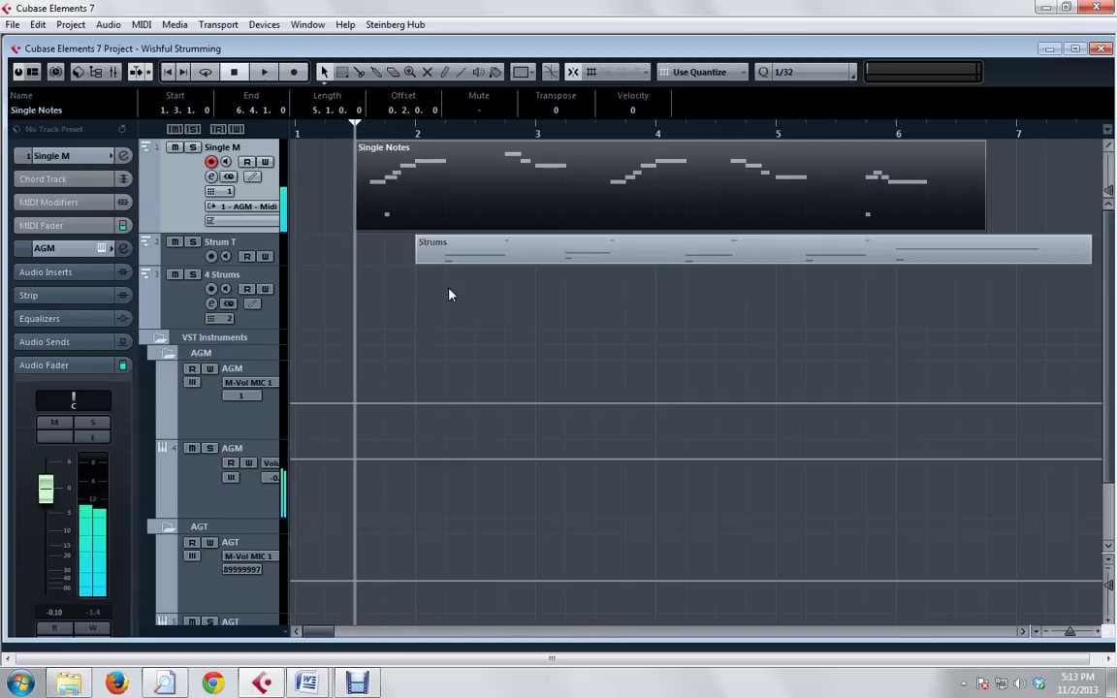
double_click(389, 205)
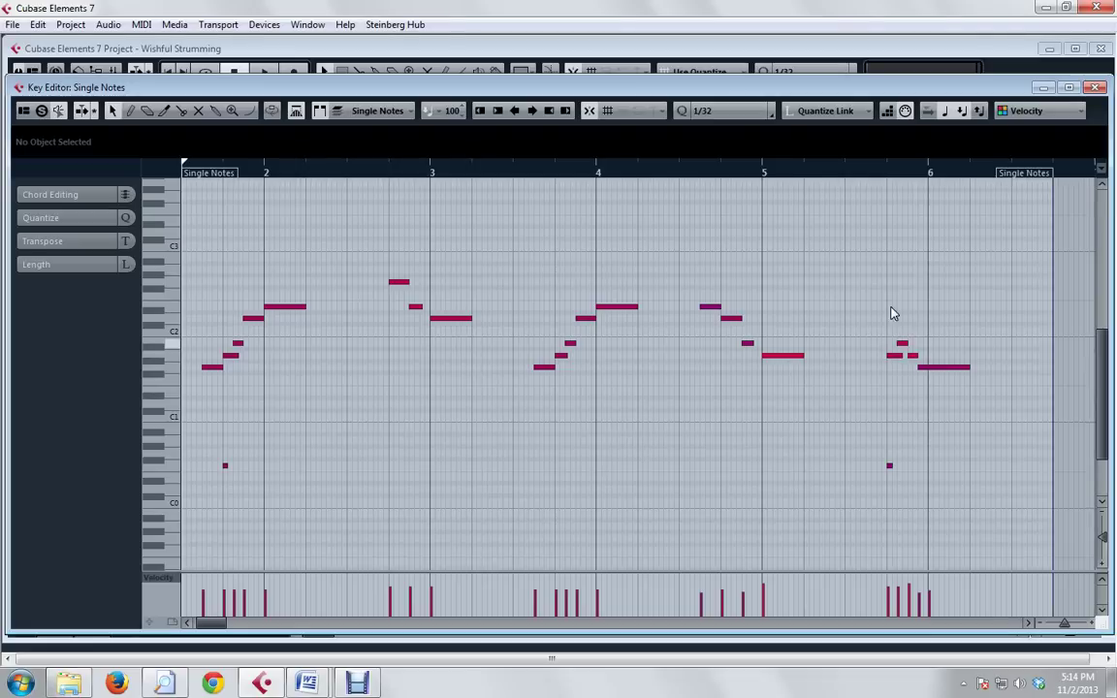
click(886, 167)
key(space)
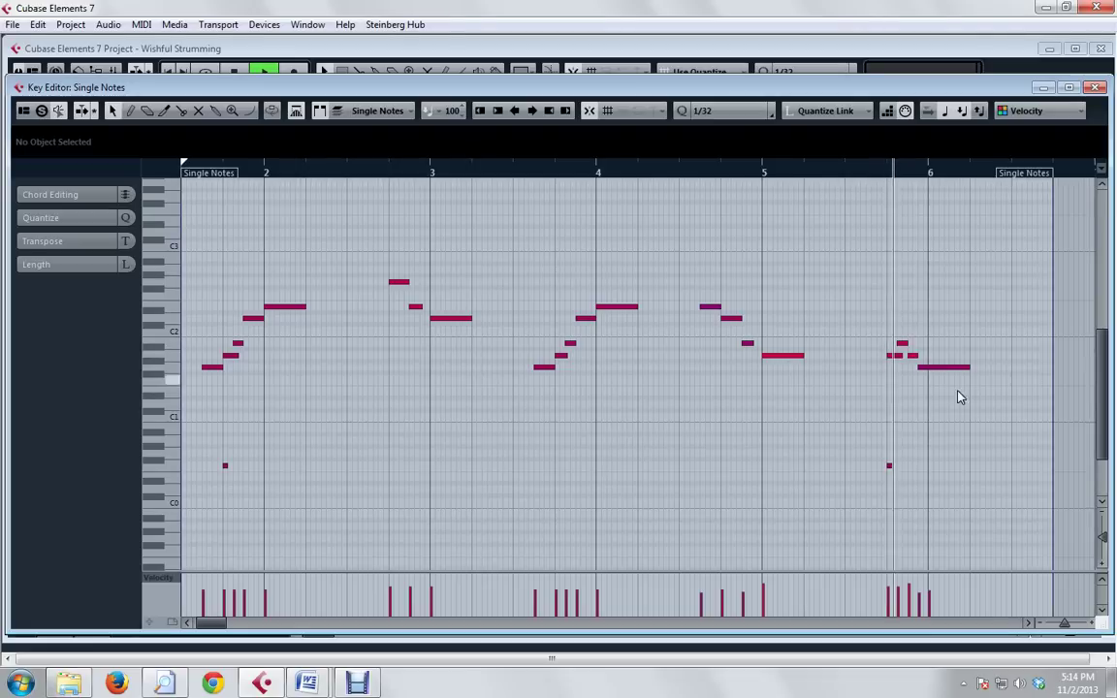
key(space)
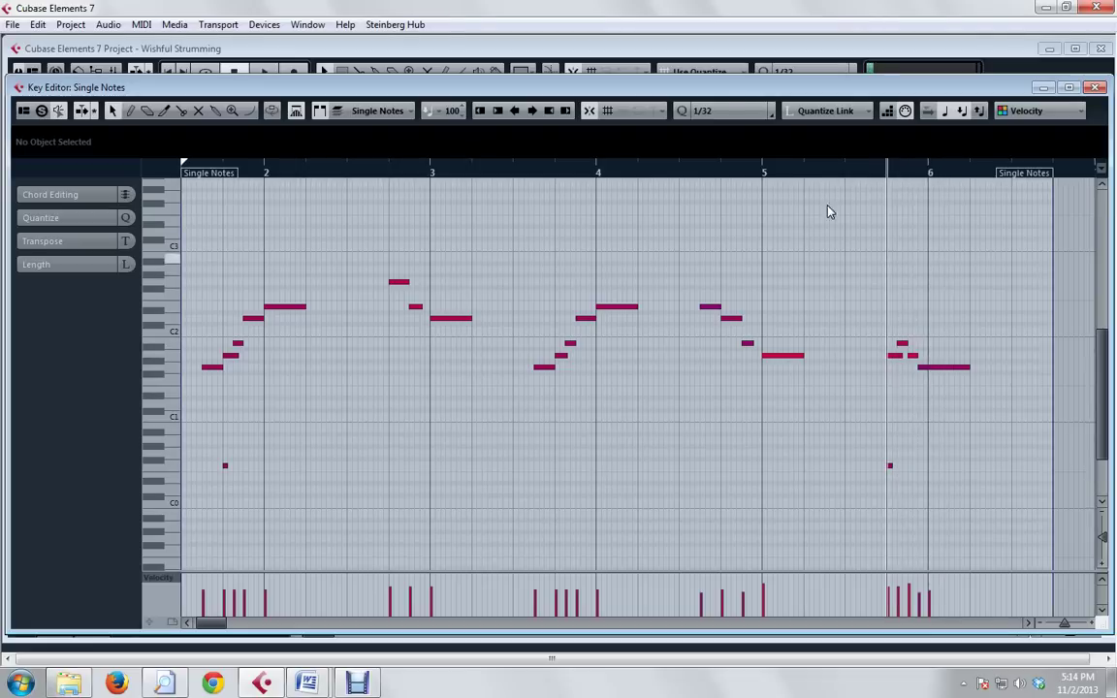
click(1094, 88)
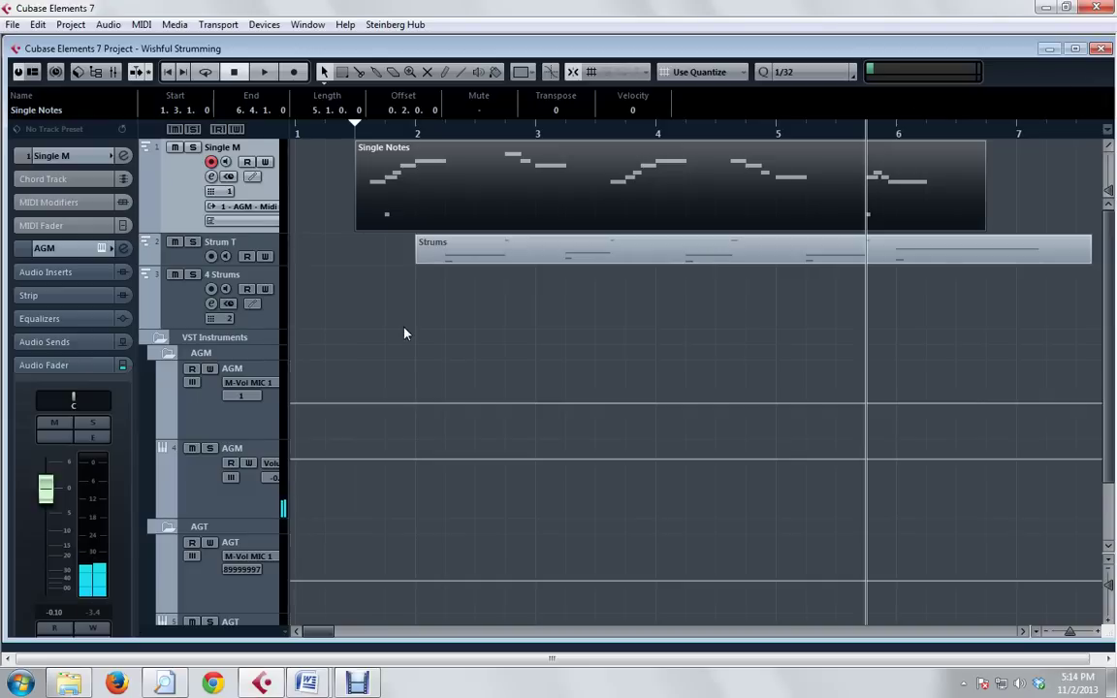
Step: Select the Strum T track and examine the chord, sequence and stop notes of its Strums part in the note editor
click(194, 254)
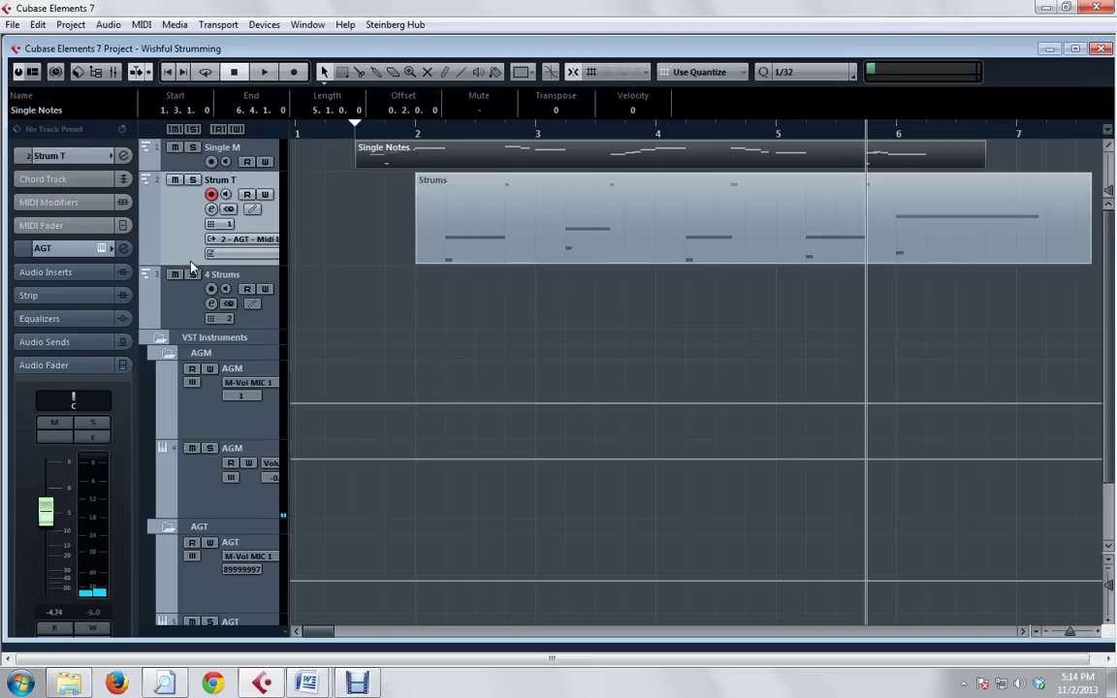
double_click(450, 259)
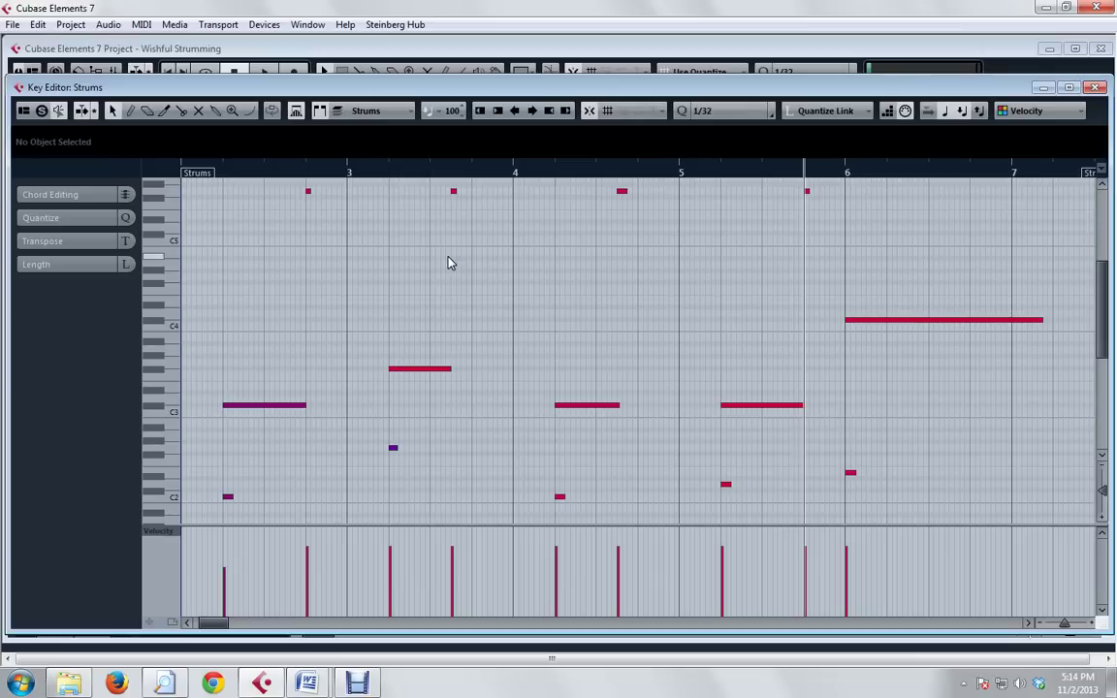
click(224, 497)
click(1093, 88)
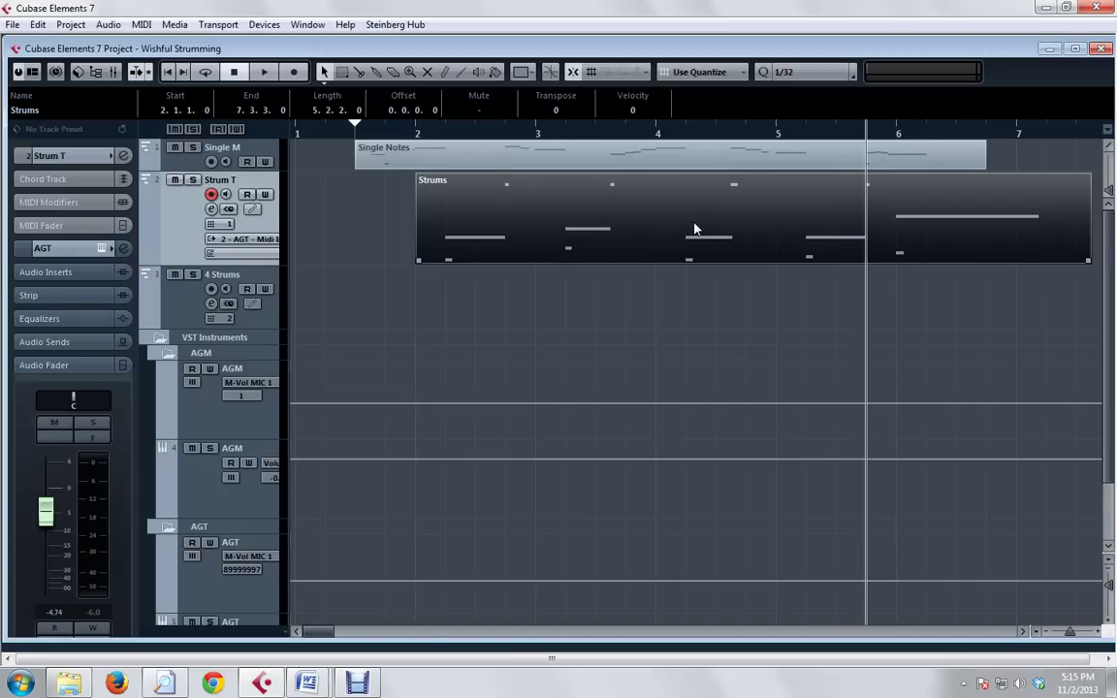
double_click(444, 236)
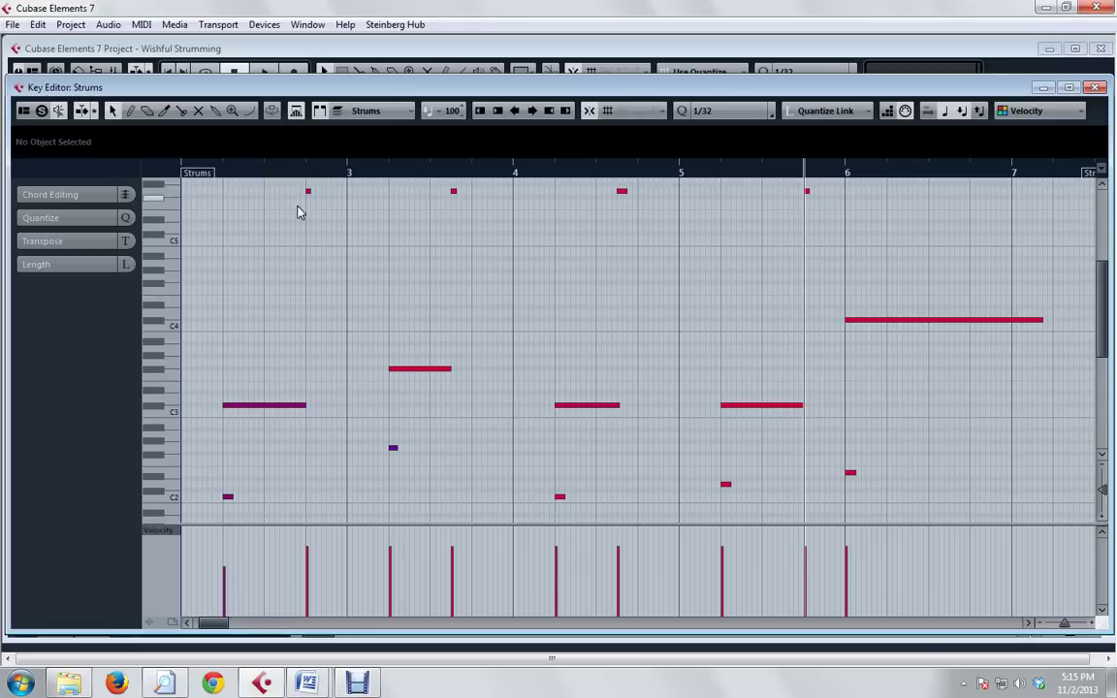
click(1095, 87)
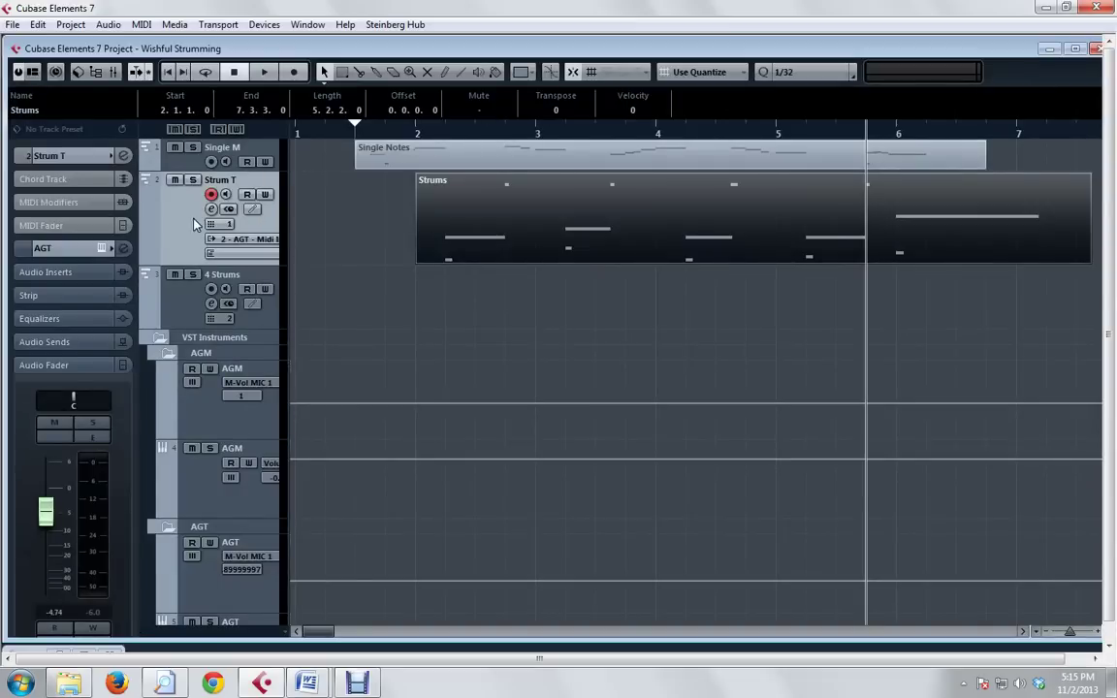
Step: Open the AGT instrument, look at the Main page's keyboard ranges, and close the instrument window
click(101, 249)
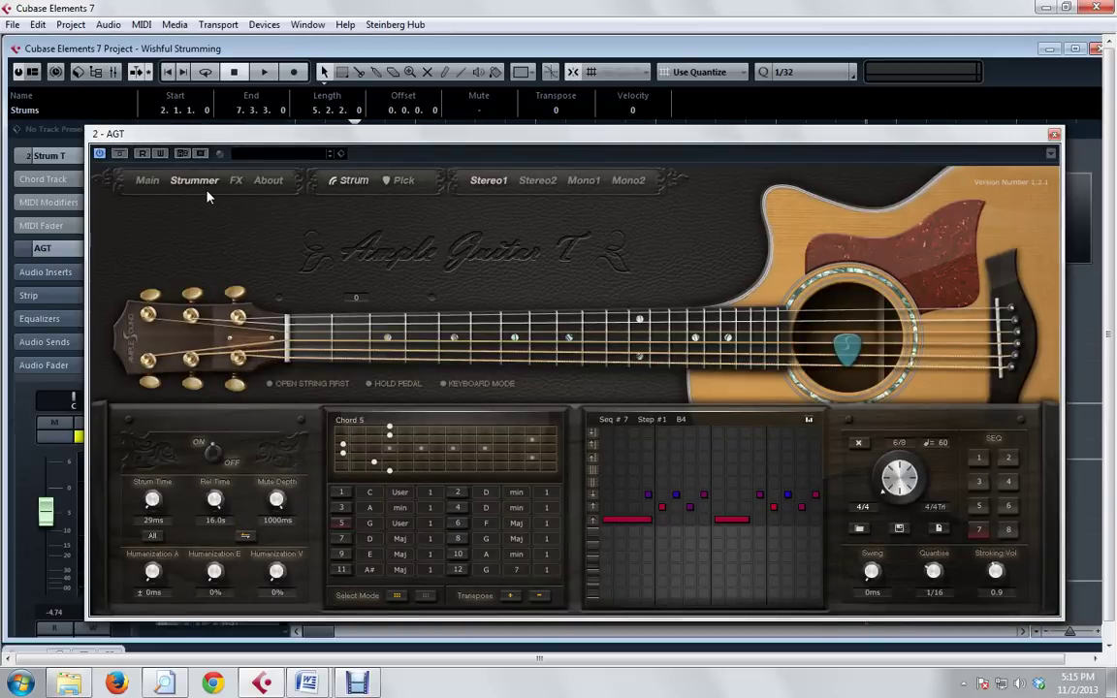
click(151, 186)
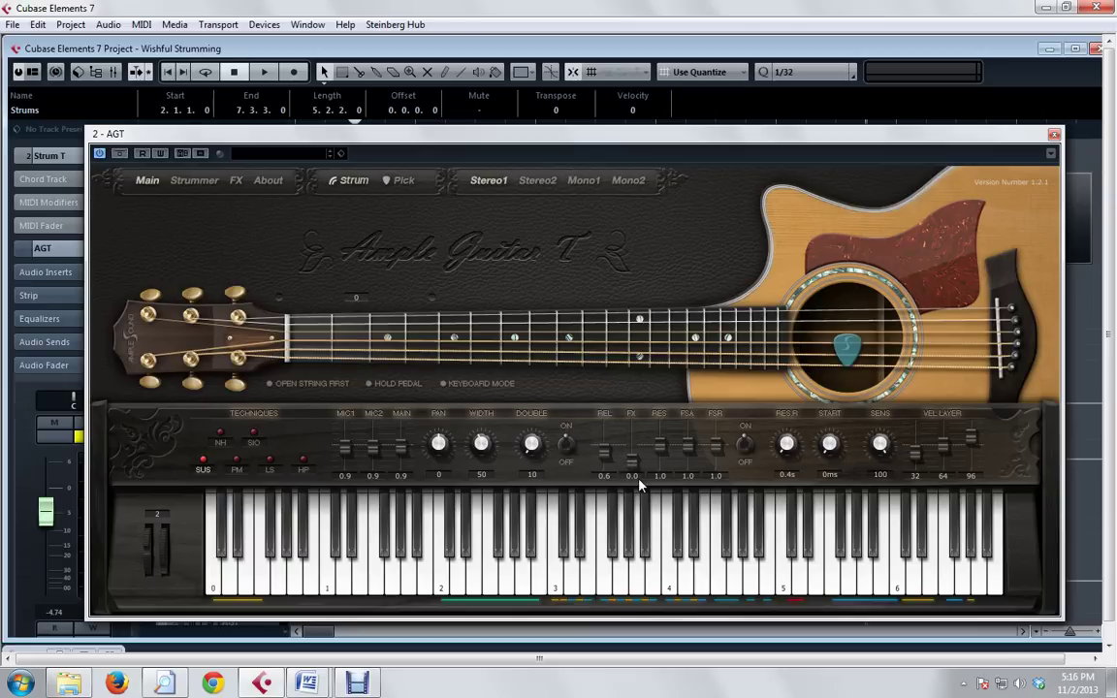
click(1053, 135)
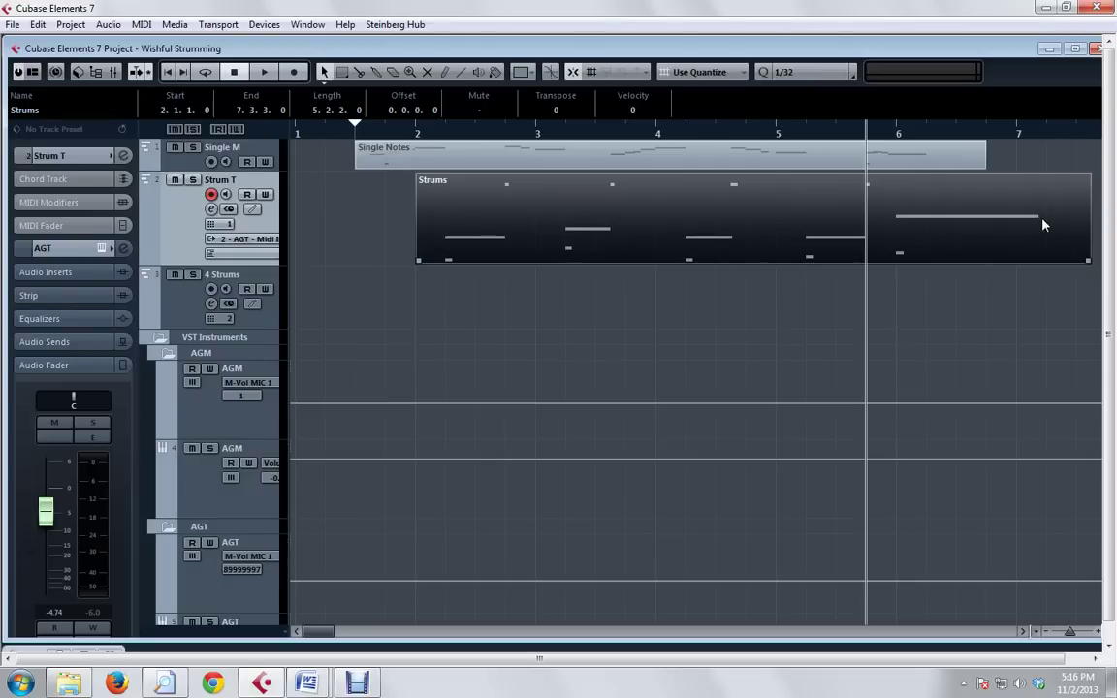
Step: Try removing the G5 note on the last beat of bar 5 in the Strums part, and return the playhead to halfway through bar 1
double_click(690, 240)
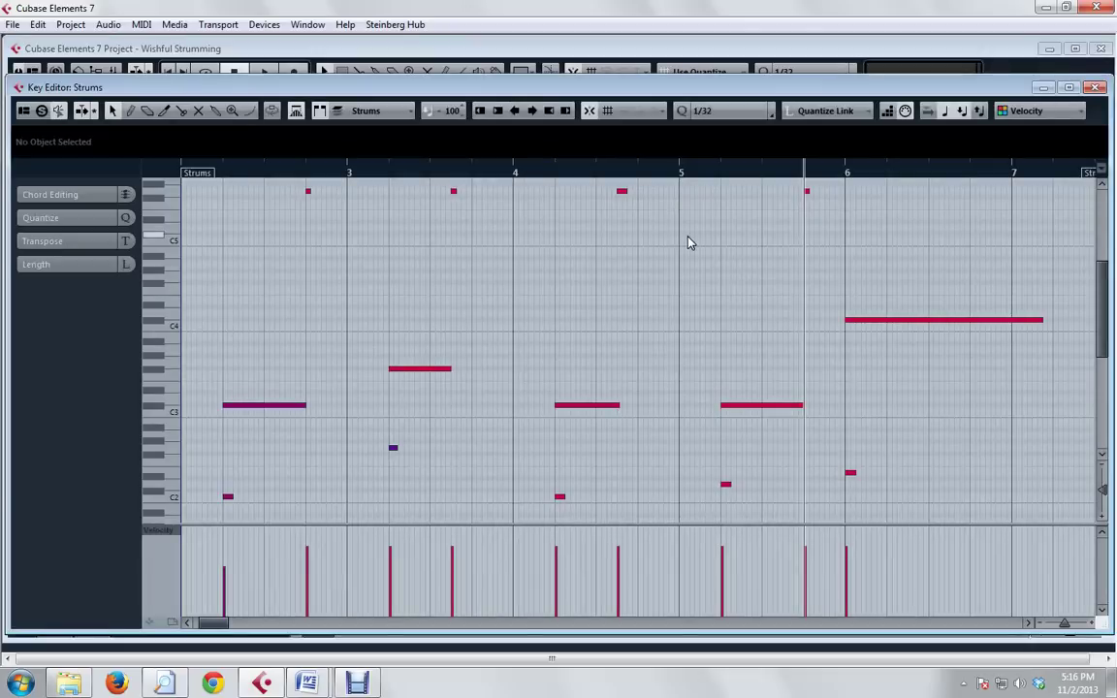
click(808, 192)
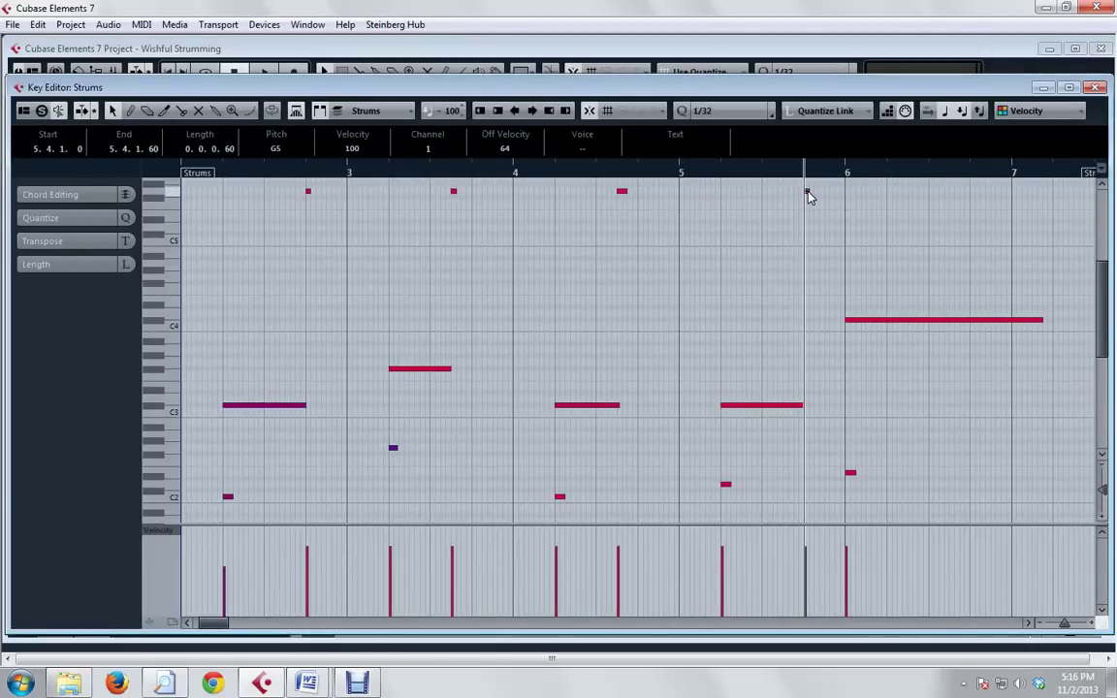
key(Delete)
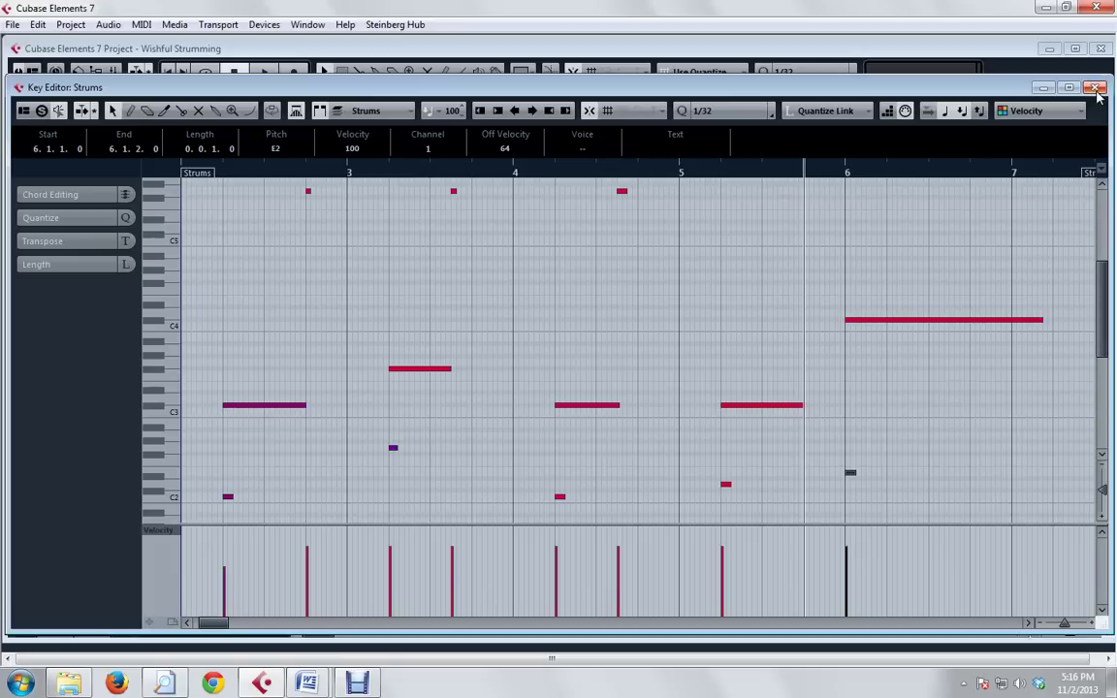
key(Escape)
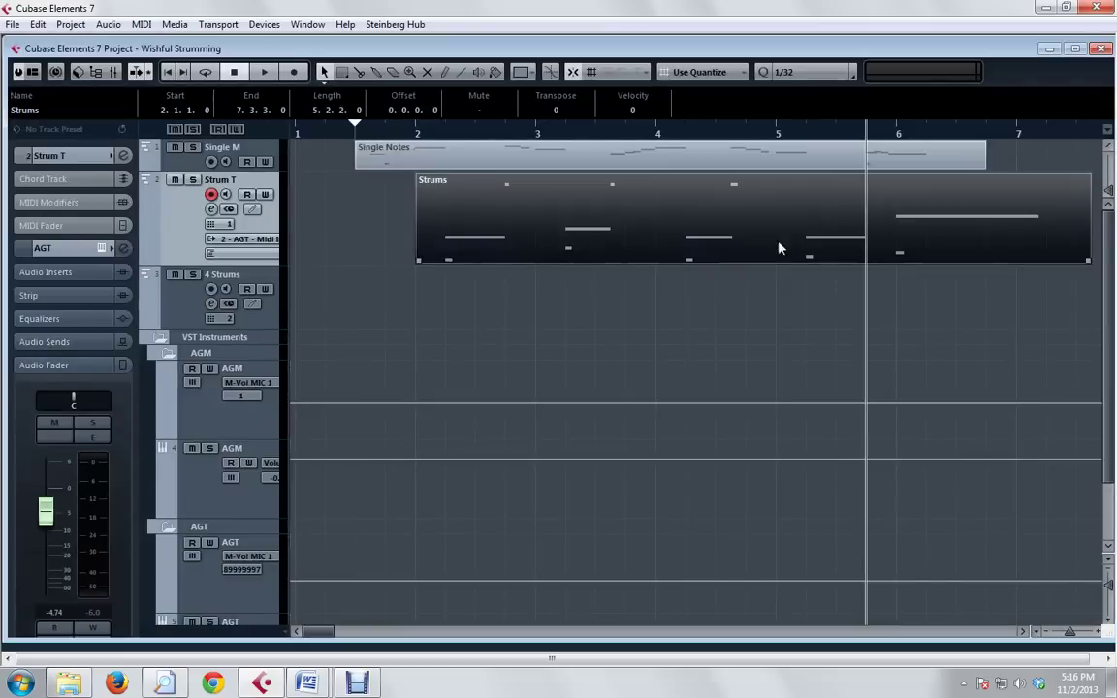
click(355, 133)
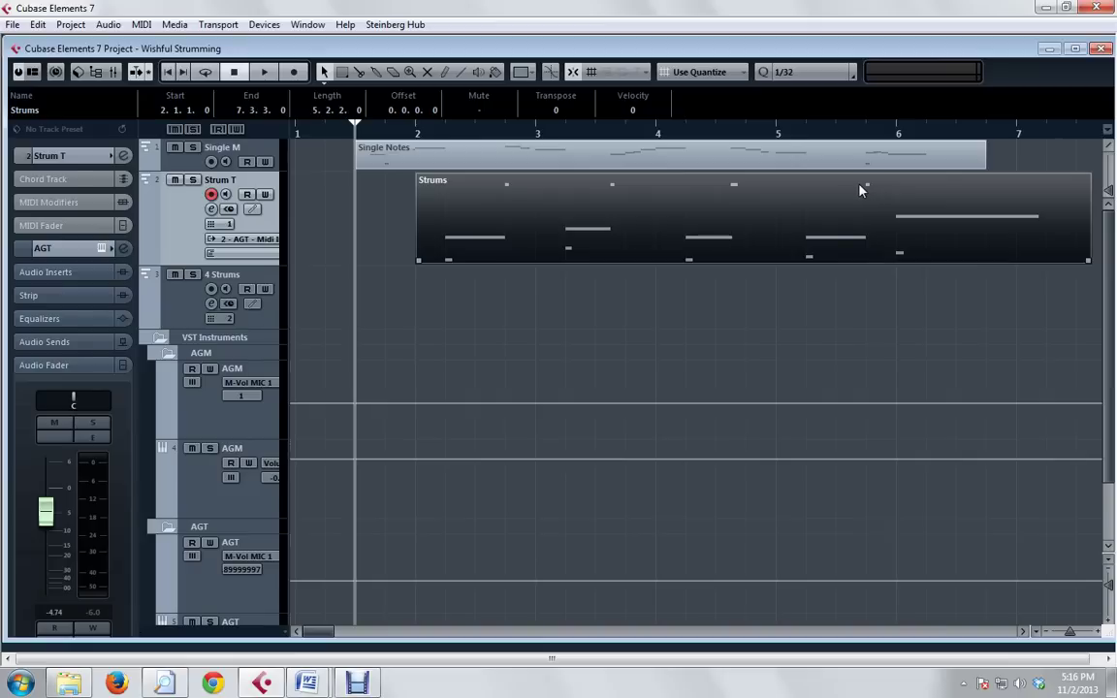
Step: Try removing the G5 note in bar 4 of the Strums part, and close the note editor
double_click(731, 210)
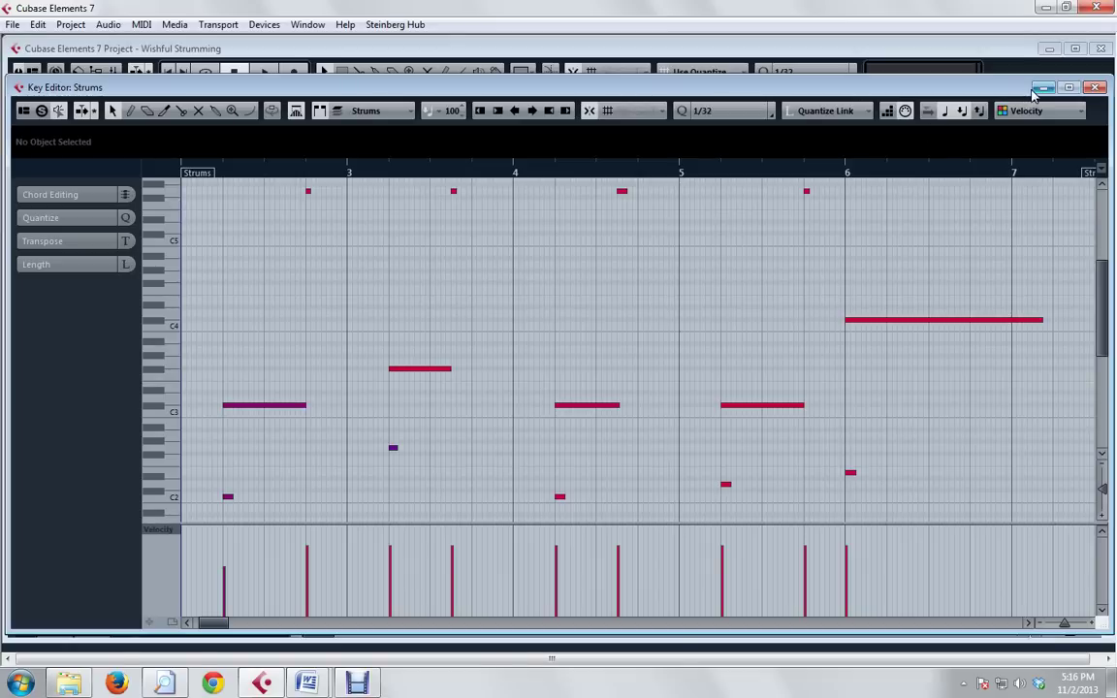
key(Return)
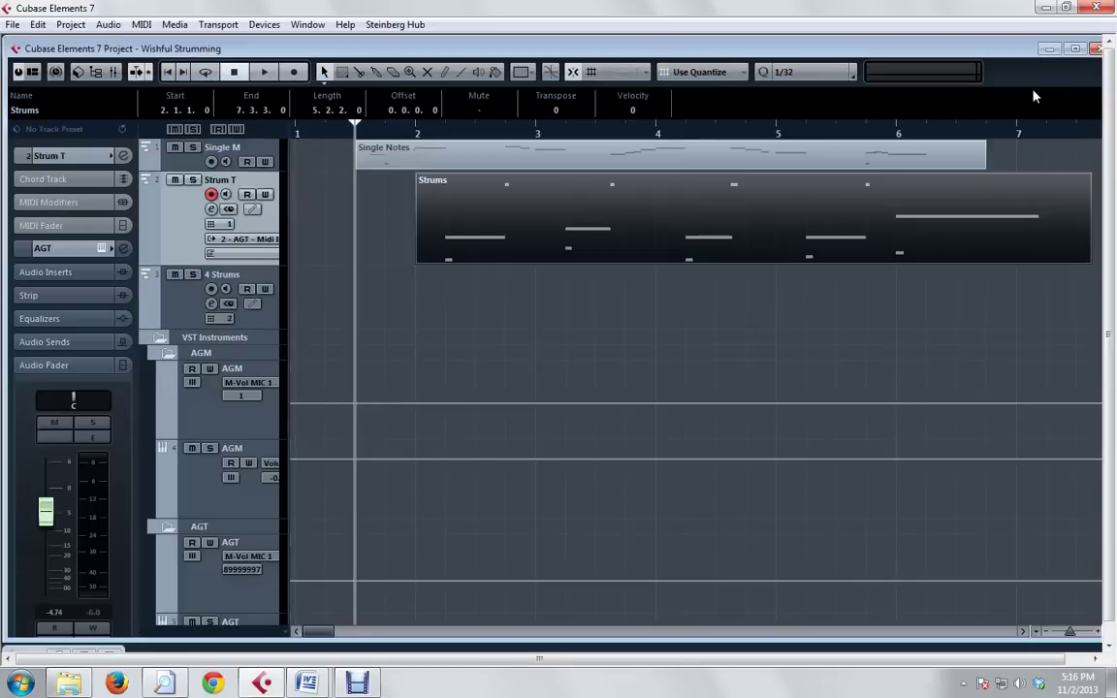
click(730, 136)
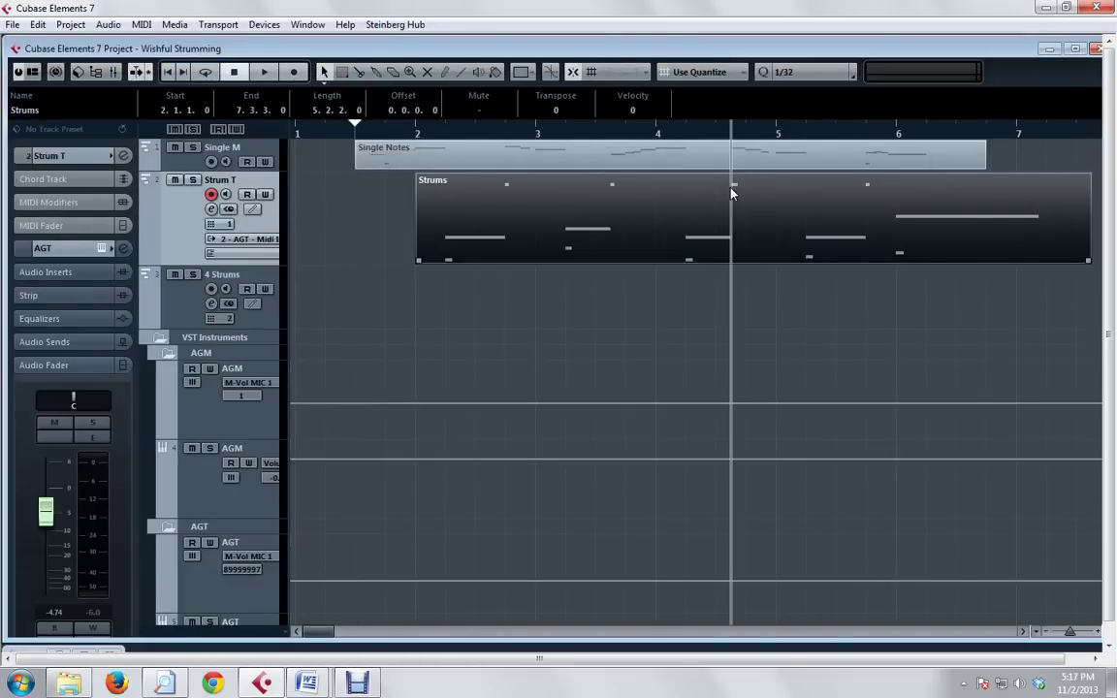
double_click(731, 194)
click(623, 192)
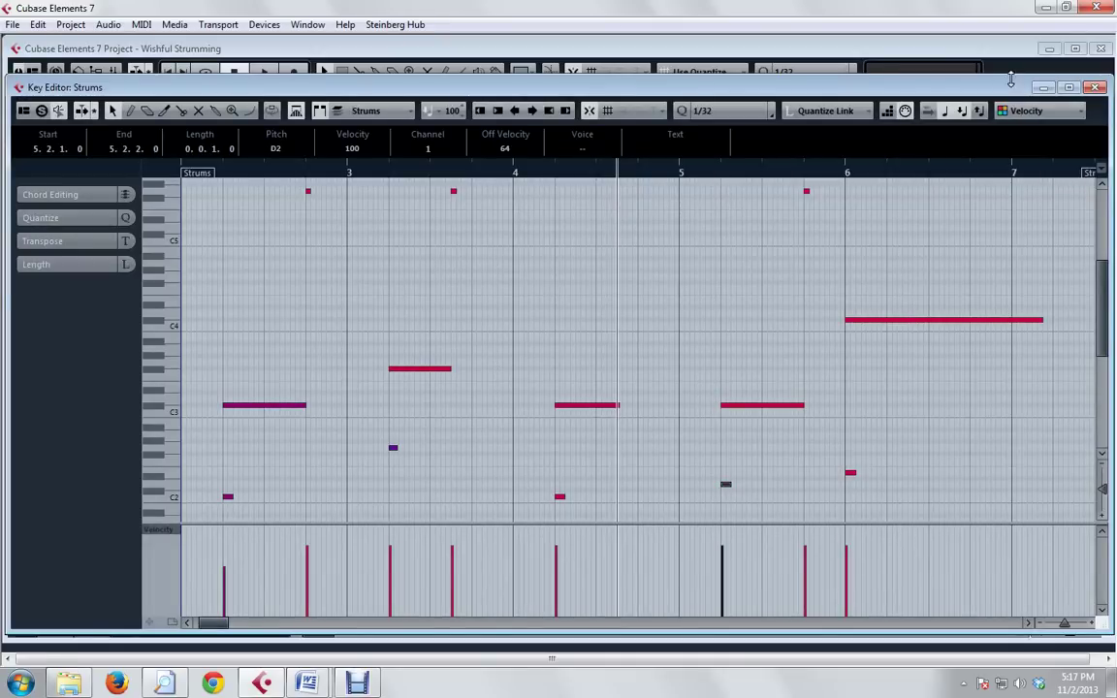
key(Return)
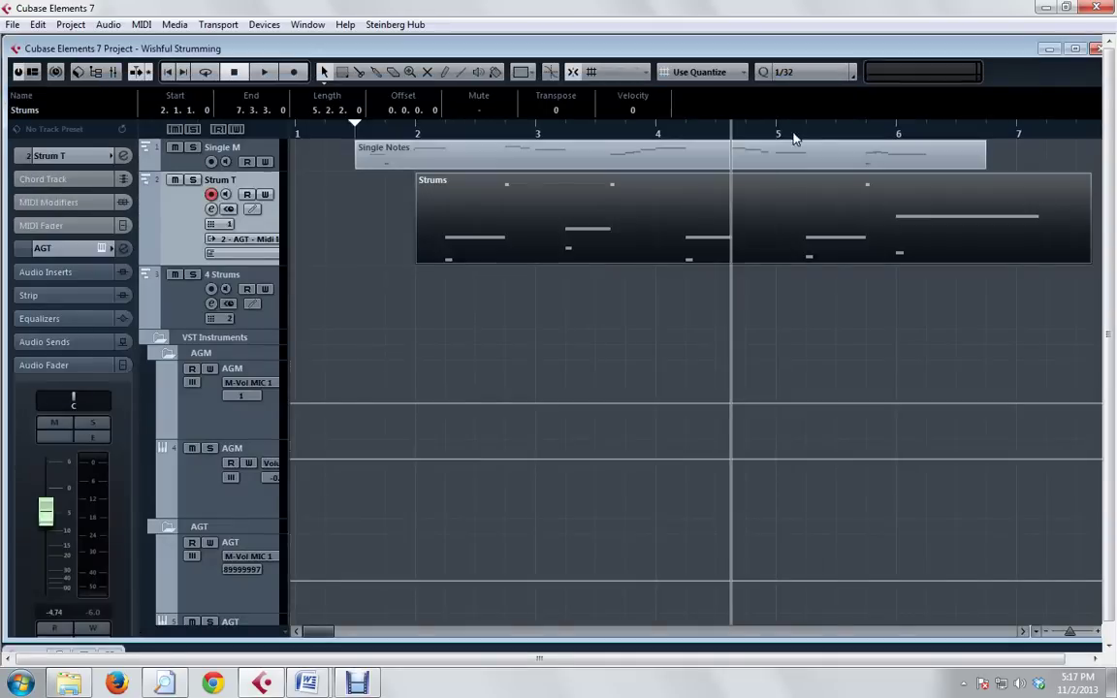
Step: Play the arrangement from the start of the Single Notes part, and stop playback
click(348, 137)
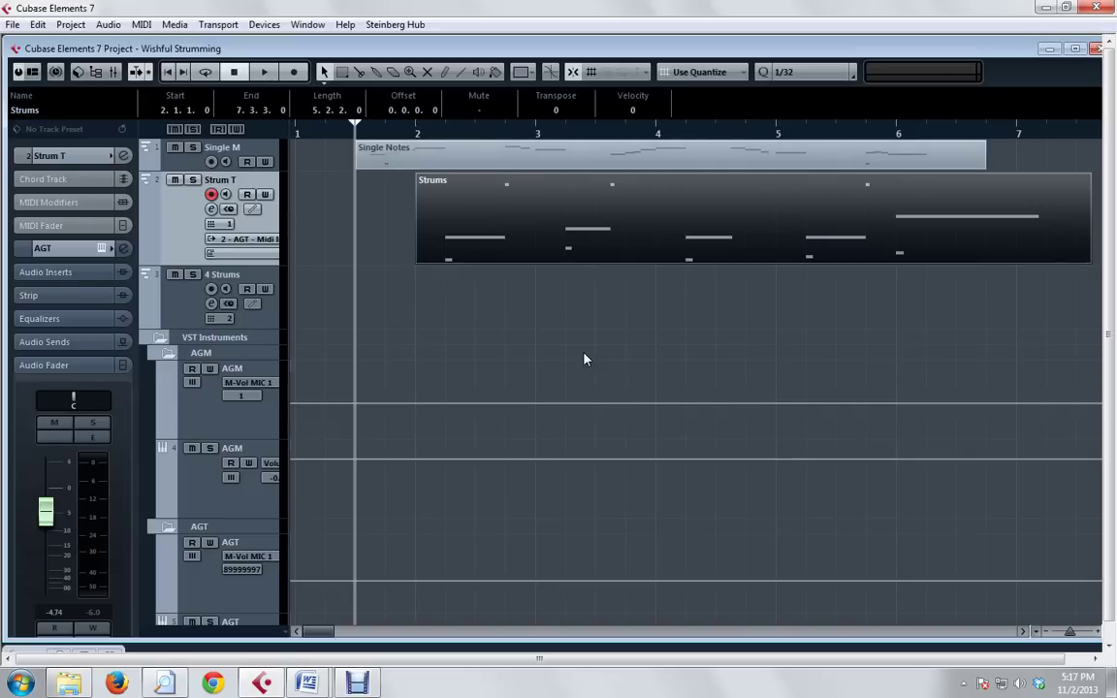
key(space)
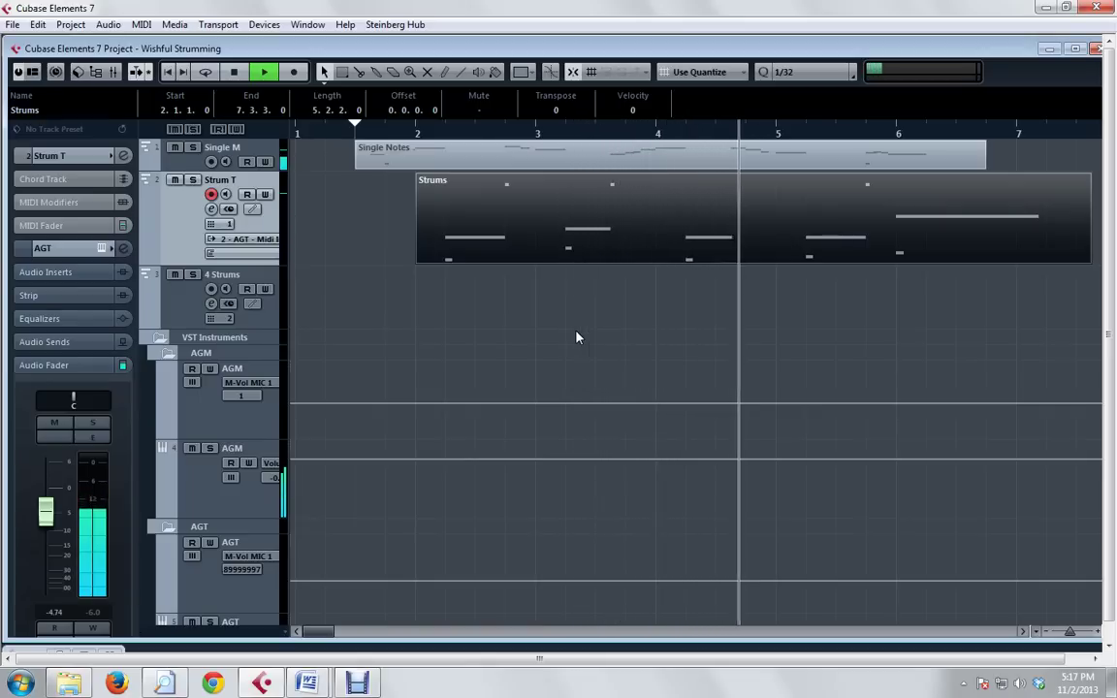
key(space)
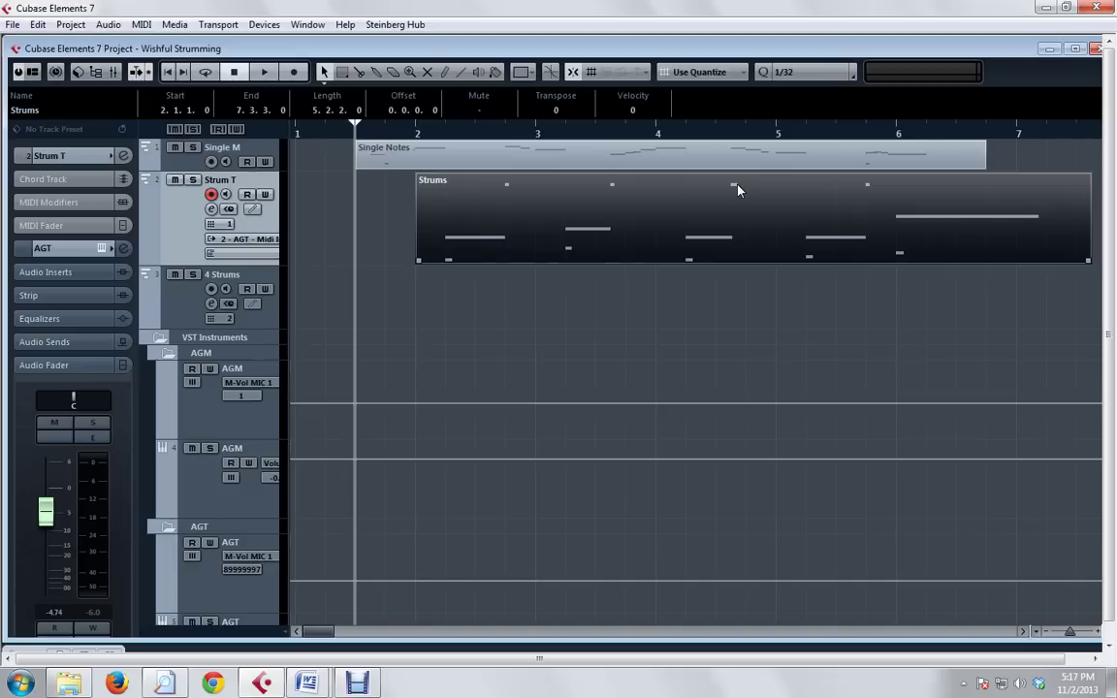
Step: Show the AGT instrument's Strummer page with its window below the timeline ruler, and play the arrangement briefly from halfway through bar 1
click(101, 250)
click(180, 188)
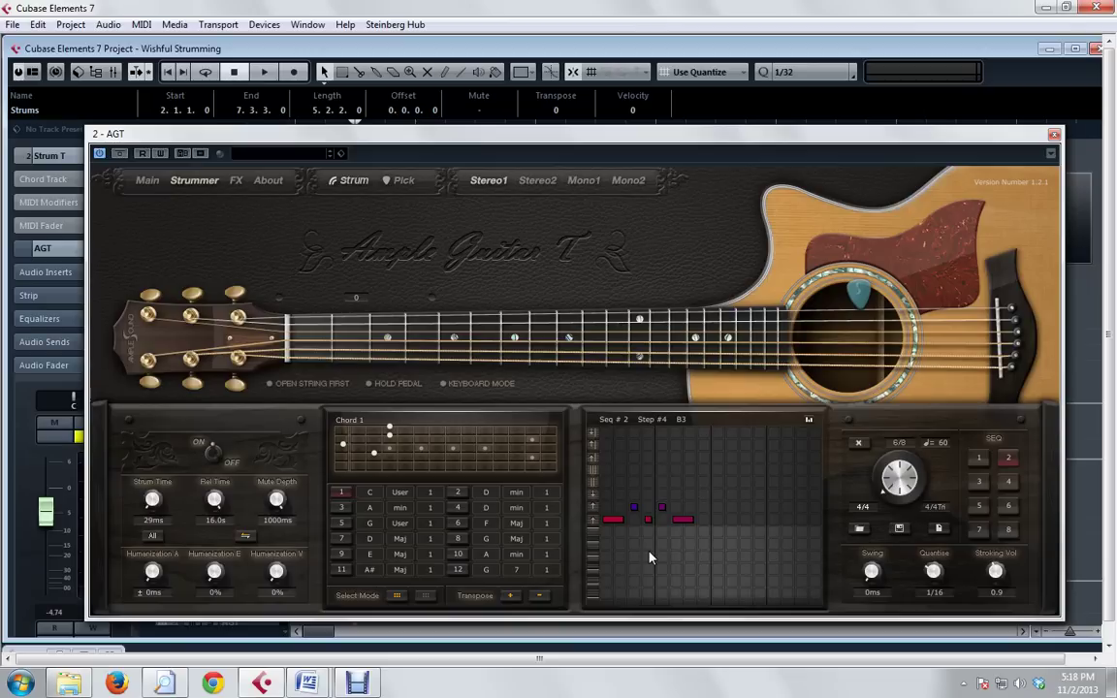
drag(497, 130, 595, 386)
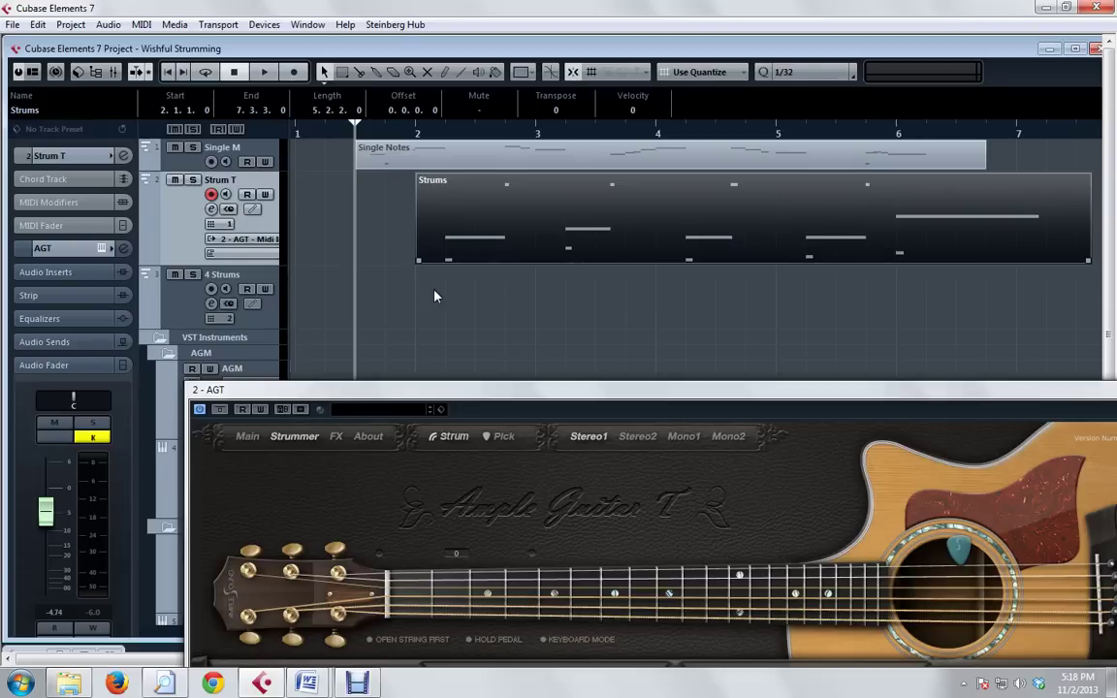
drag(581, 392, 556, 157)
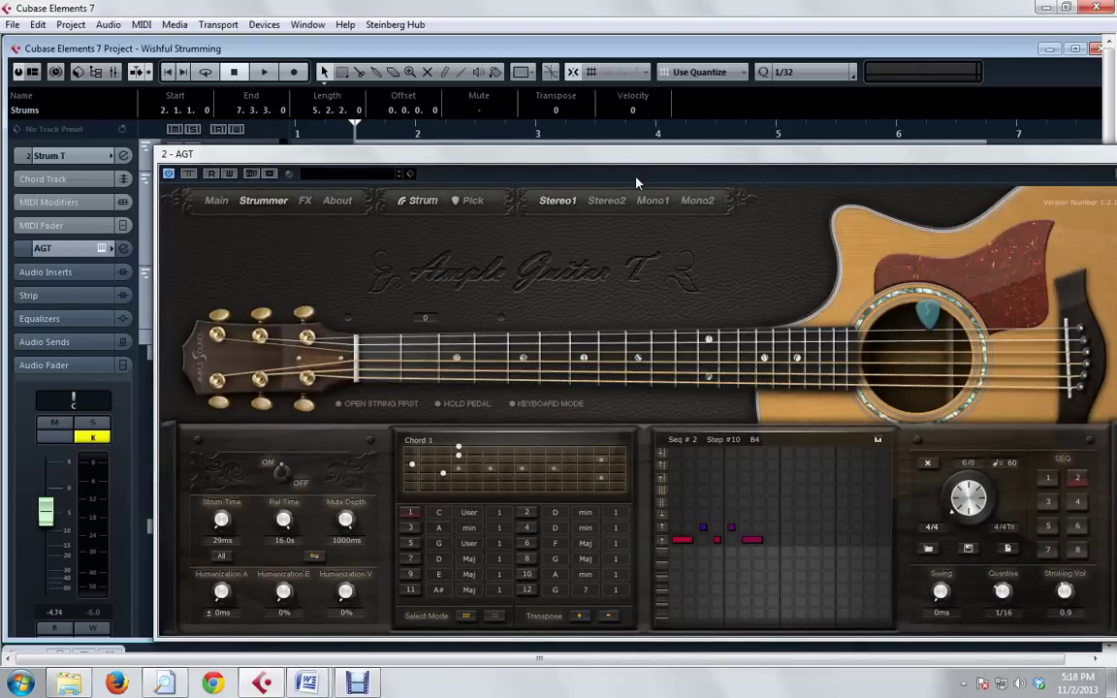
drag(637, 160, 596, 165)
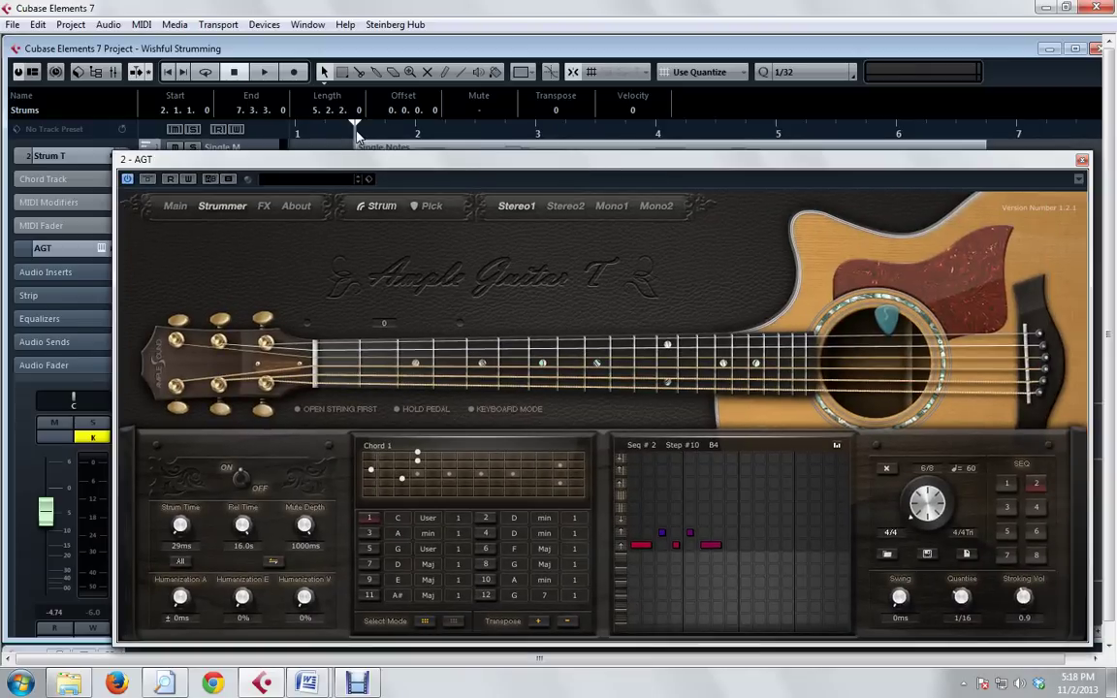
key(space)
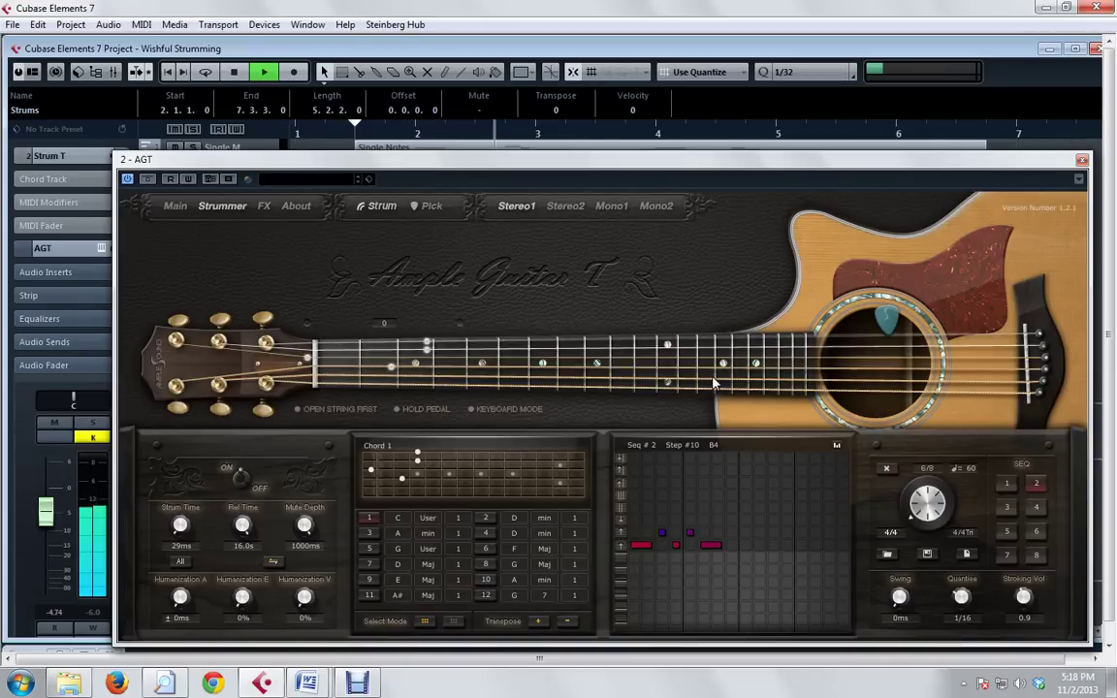
key(space)
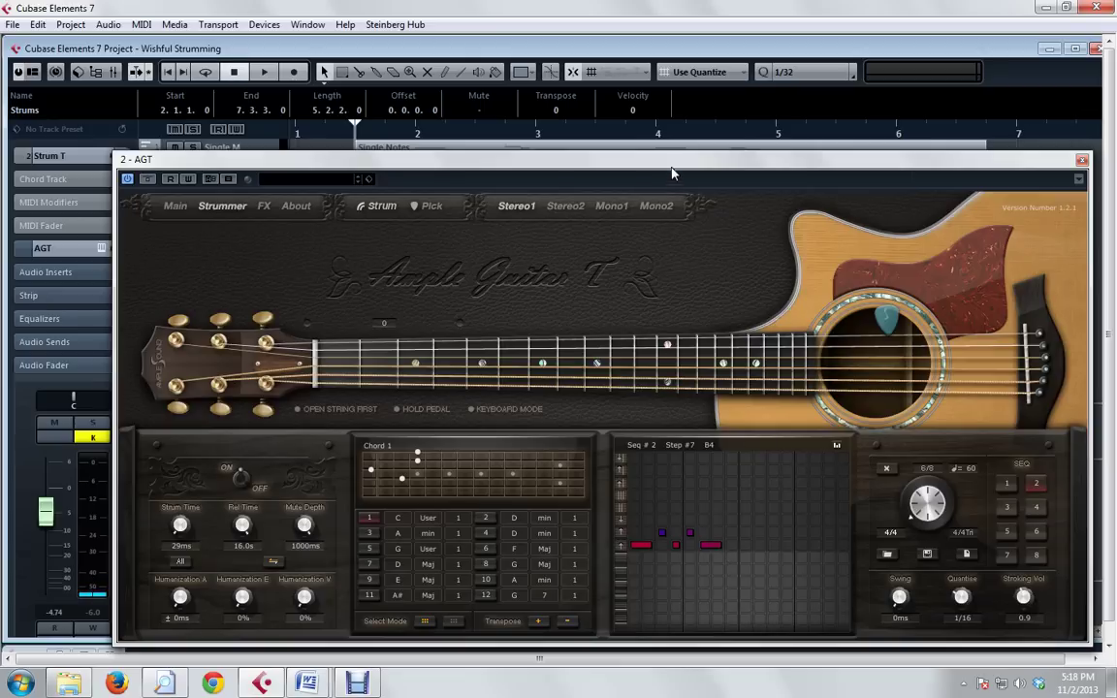
Step: Play the arrangement from the last beat of bar 2, with the AGT window placed so both parts and the Strummer's sequences can be watched
drag(672, 173, 677, 272)
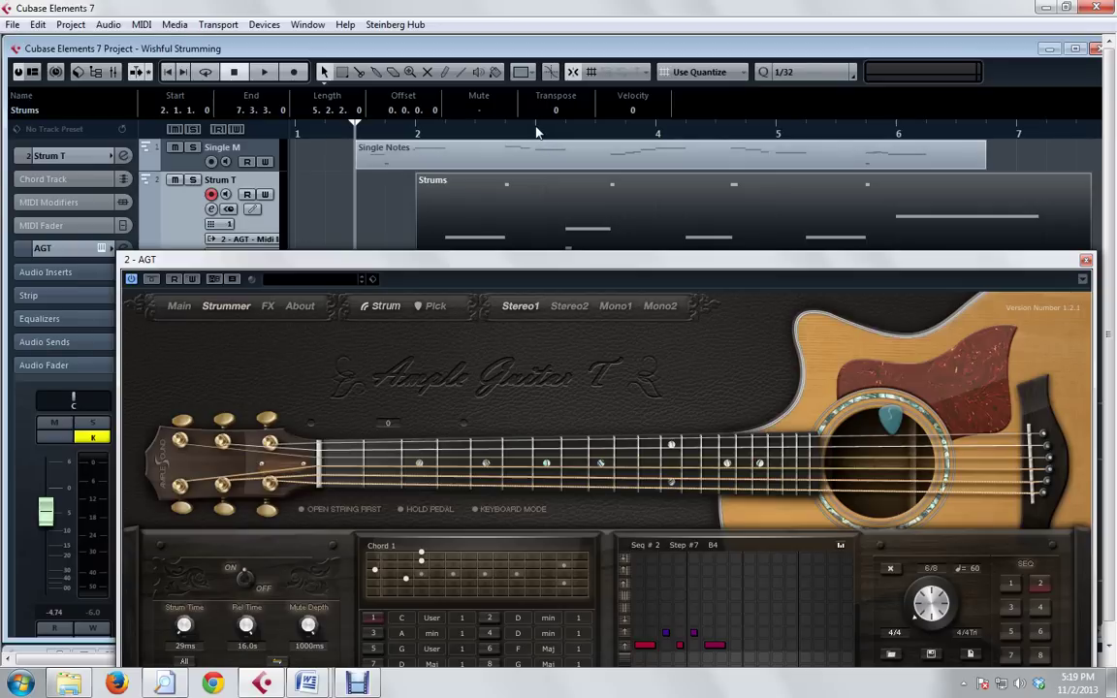
click(507, 130)
key(space)
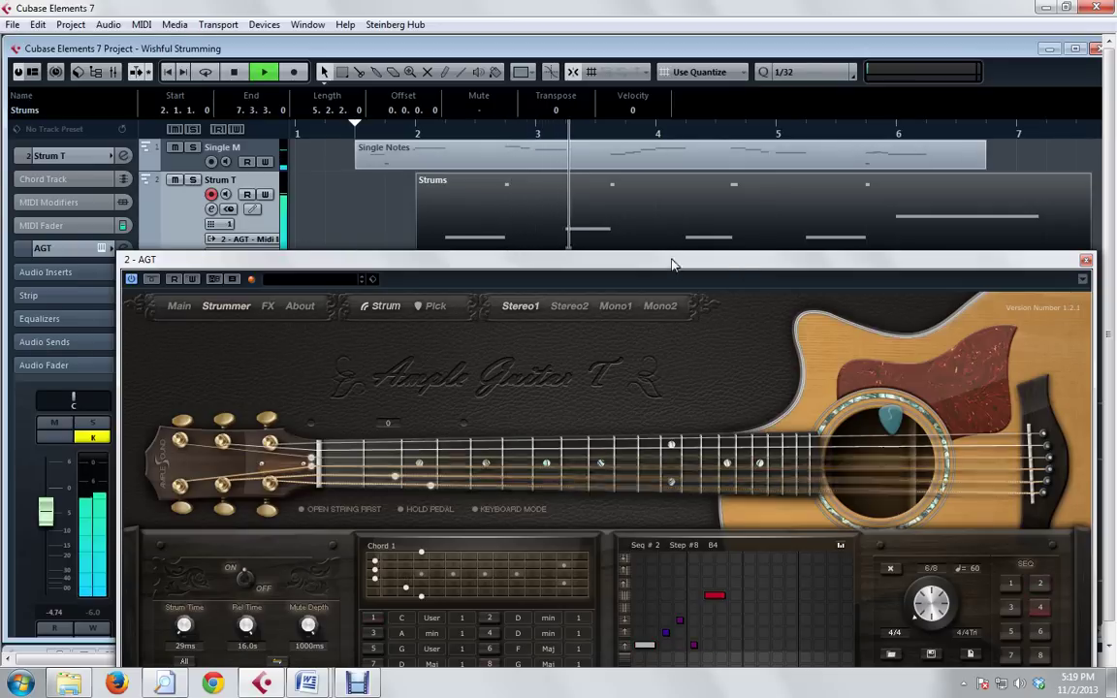
drag(673, 259, 666, 205)
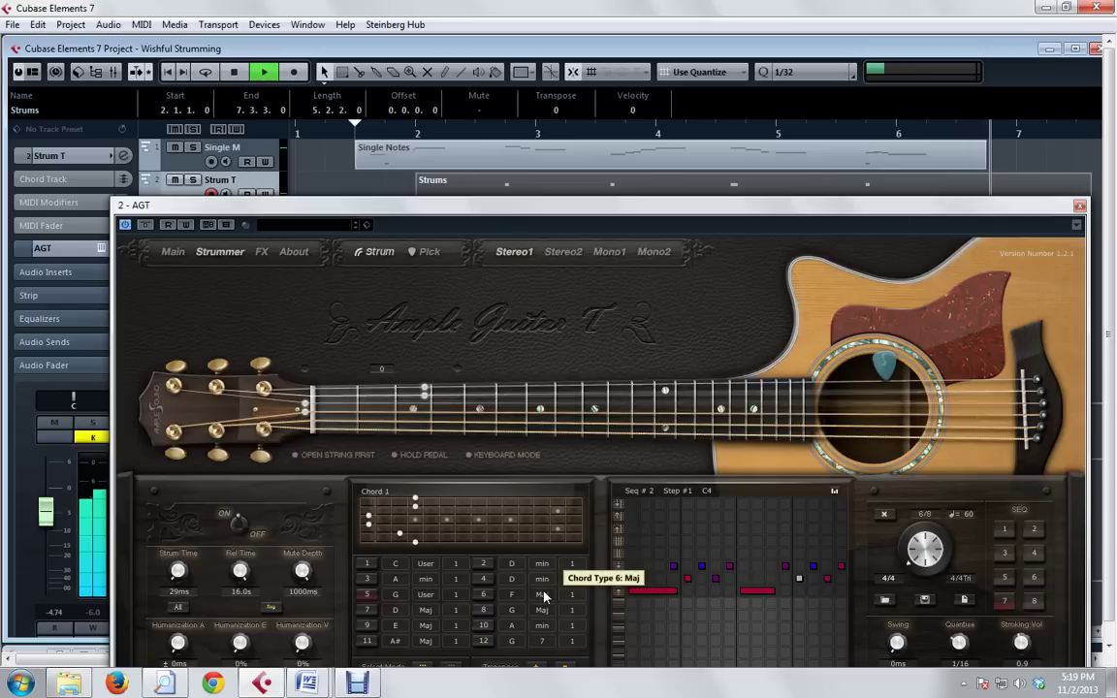
Step: Stop playback and replay the arrangement from a quarter of the way into bar 3, keeping the Strummer's sequence grid in view
key(space)
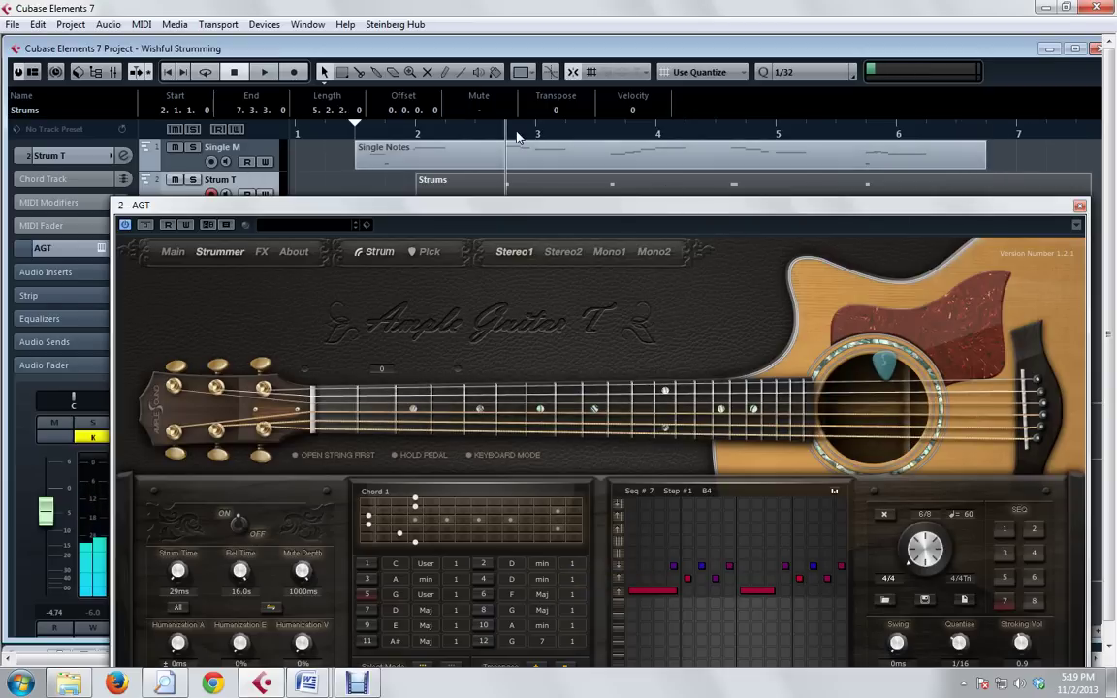
drag(558, 205, 545, 300)
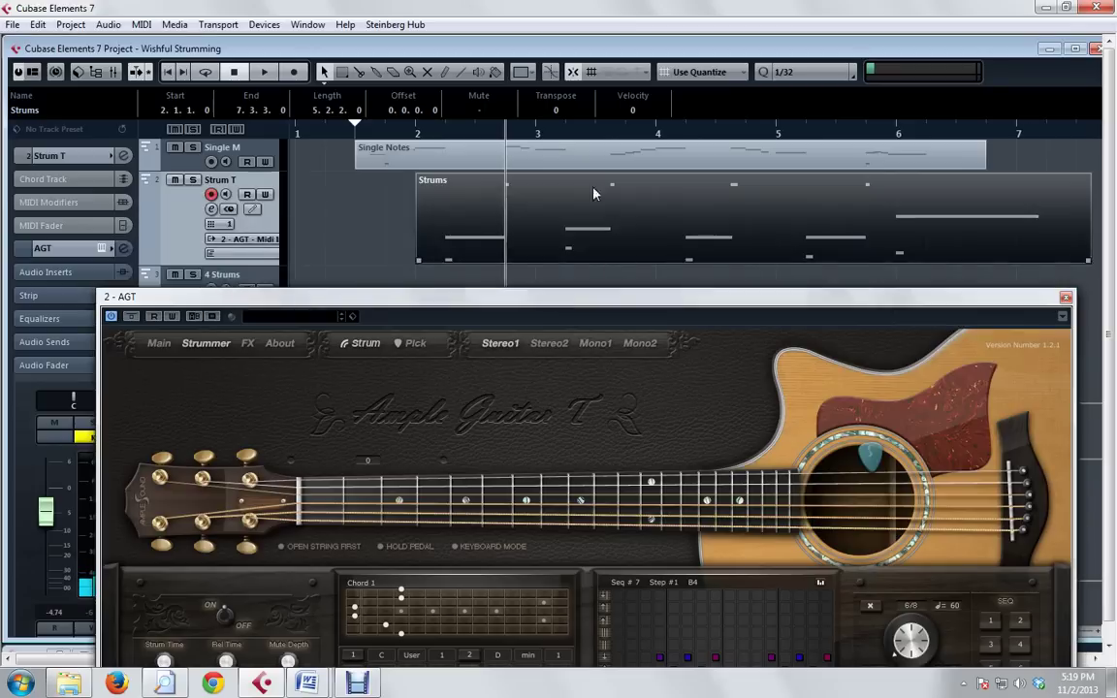
click(567, 133)
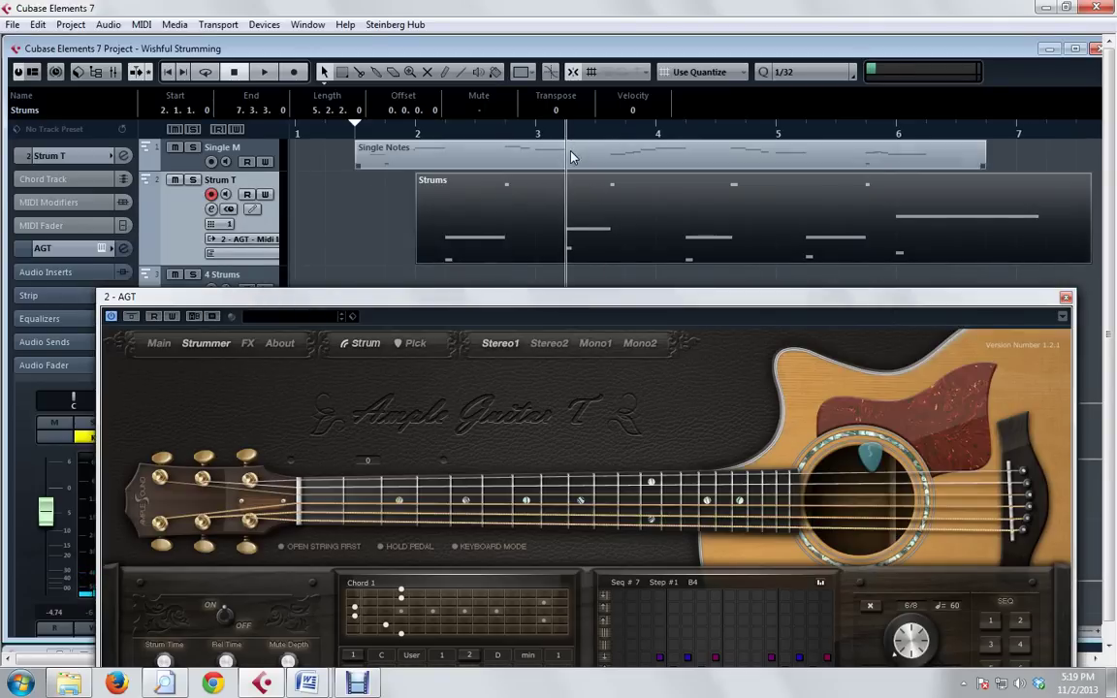
drag(655, 303, 647, 210)
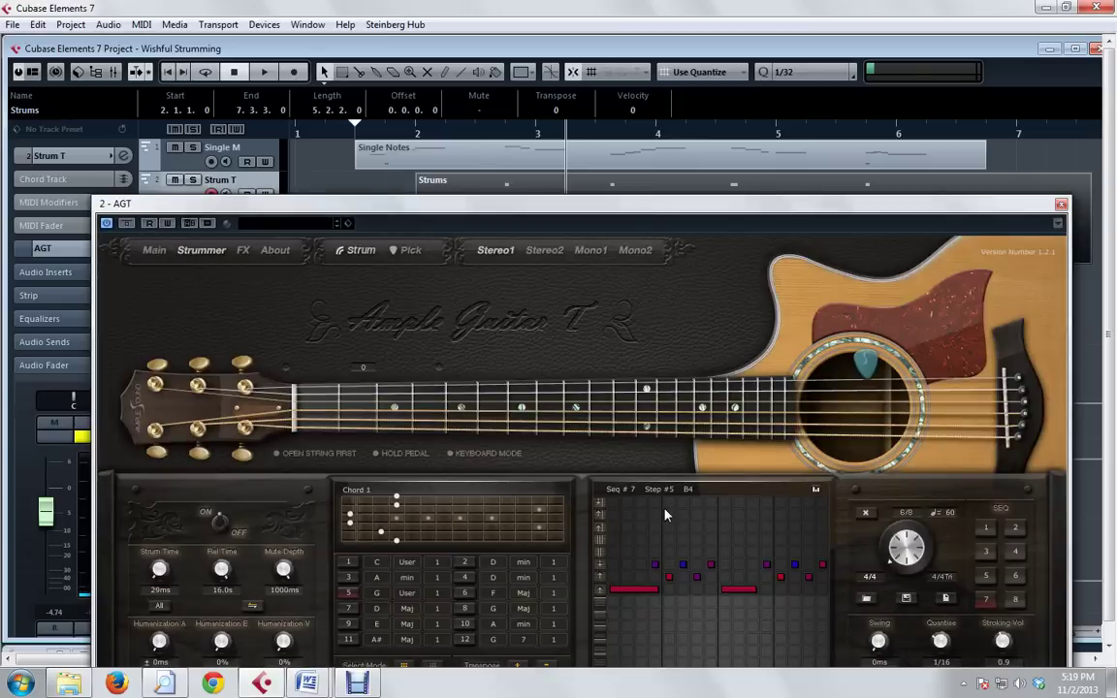
key(space)
key(space)
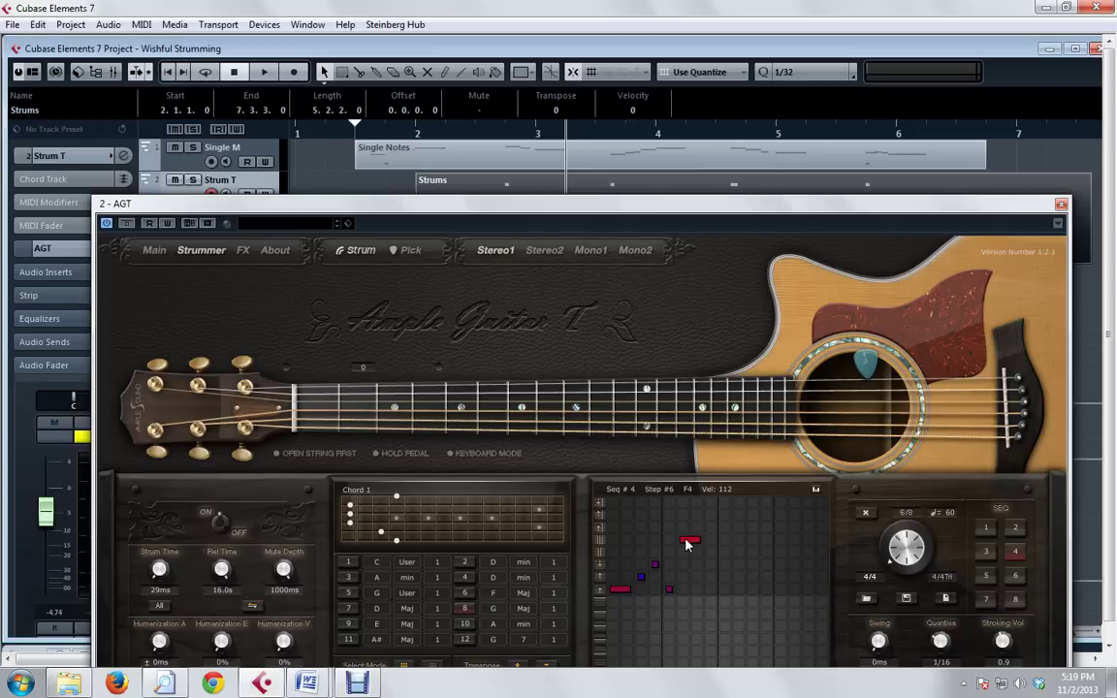
key(space)
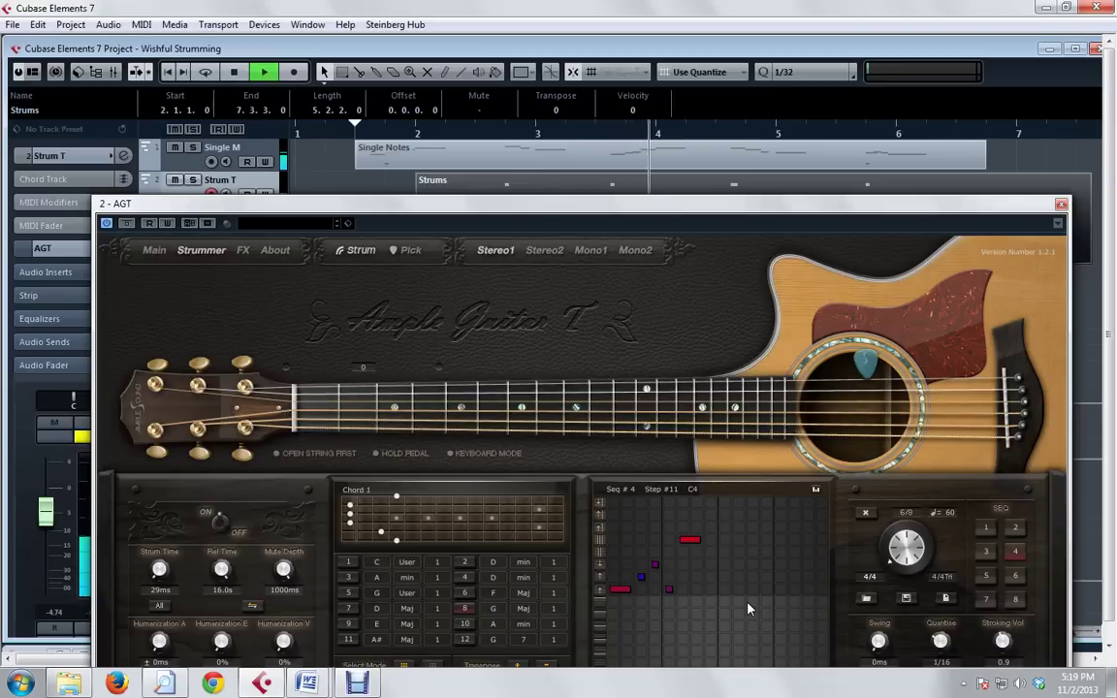
key(space)
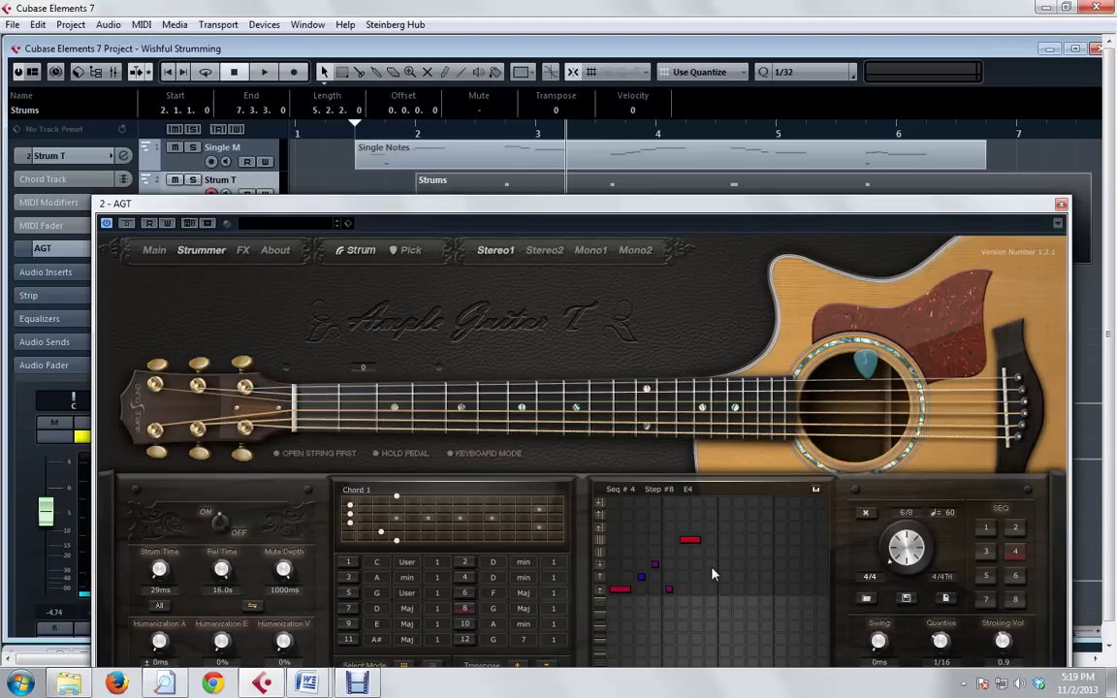
Step: Try adding a held strum and four rising short strokes to the empty second half of sequence 4, and remove them
drag(708, 588, 741, 589)
click(739, 576)
click(753, 563)
click(767, 552)
click(781, 539)
click(781, 539)
click(765, 554)
click(752, 564)
click(739, 579)
click(717, 590)
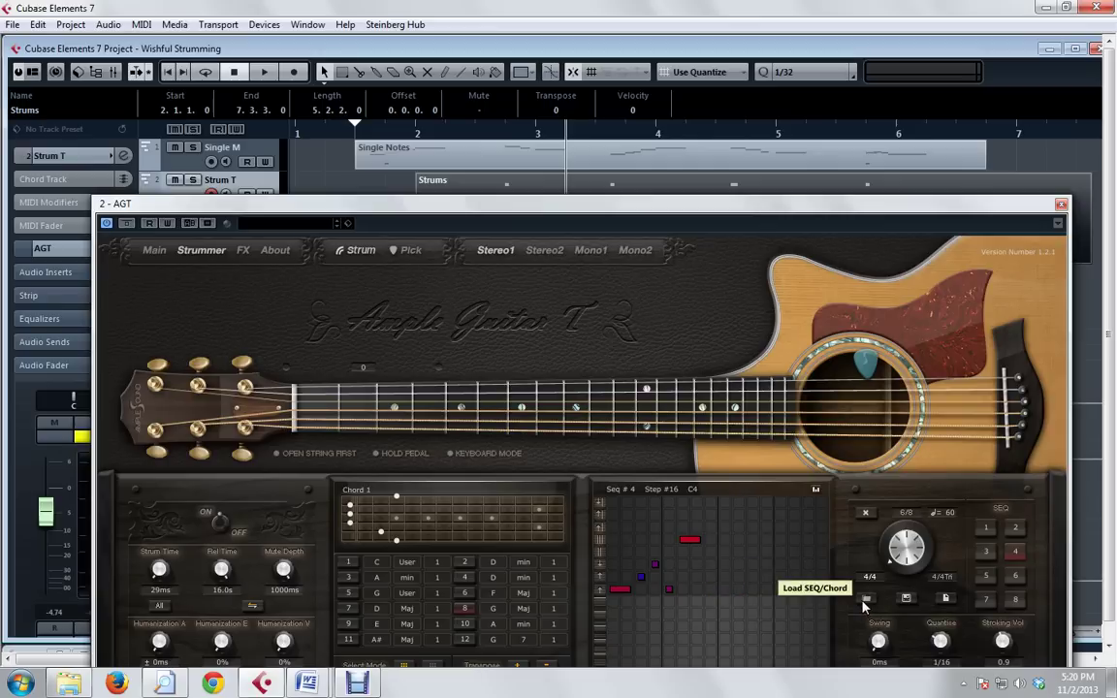
Step: Play the arrangement repeatedly from a quarter of the way into bar 4 to follow the Strummer's chords and sequences, and stop playback
mouse_move(690, 210)
mouse_down()
mouse_move(691, 346)
mouse_move(682, 225)
mouse_up()
key(space)
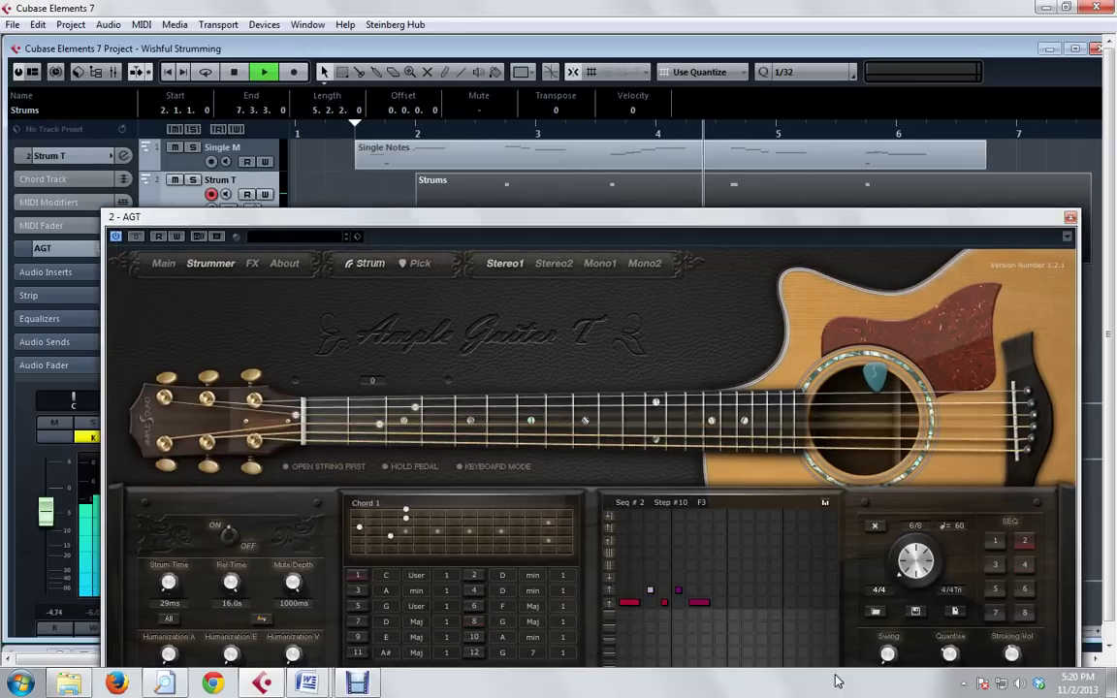
key(space)
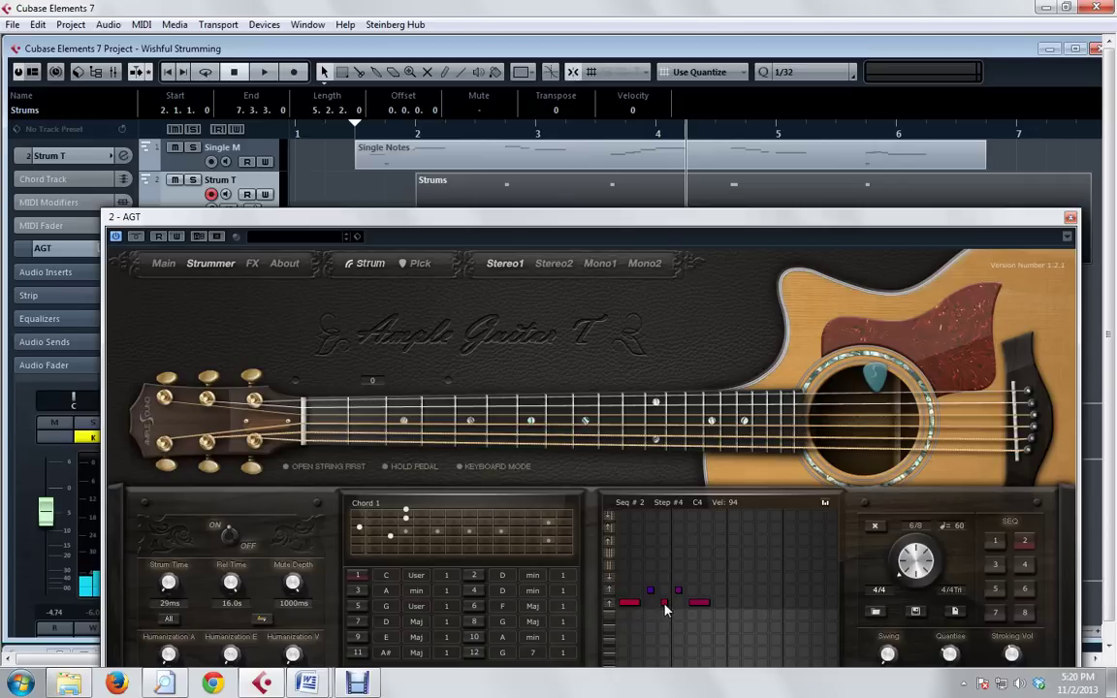
key(space)
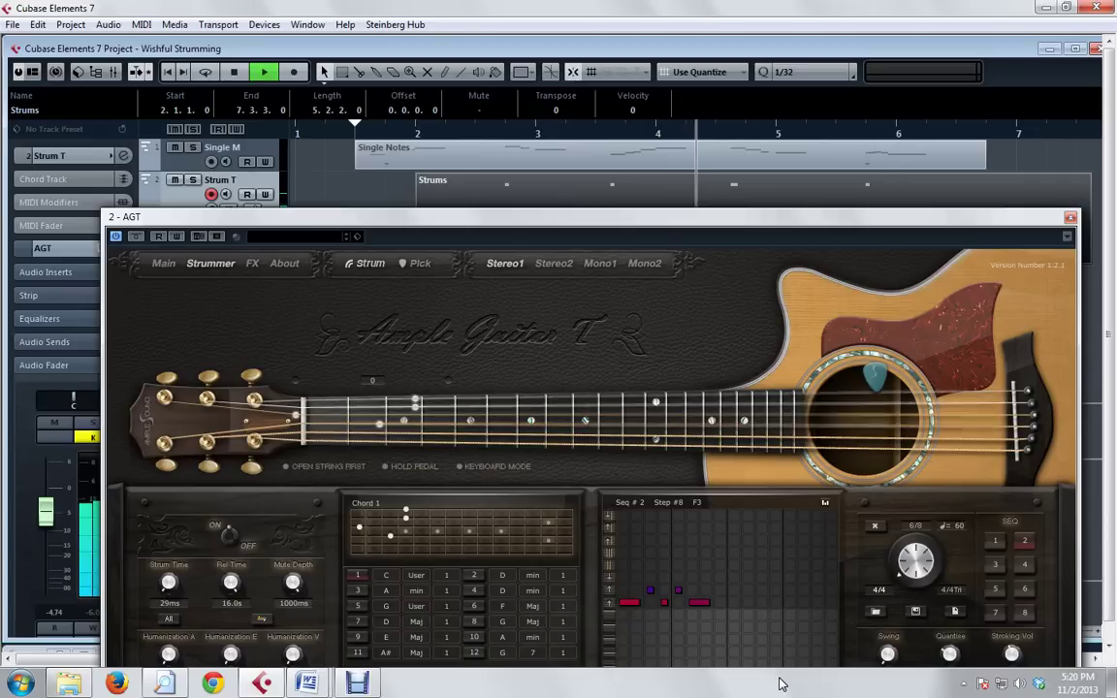
key(space)
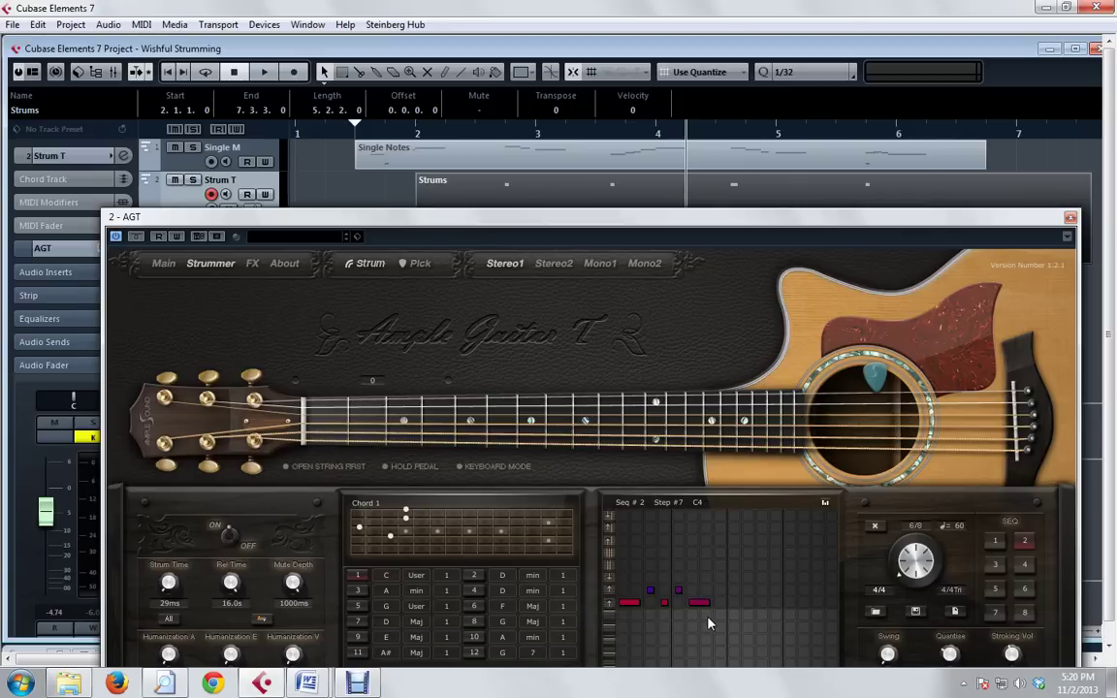
key(space)
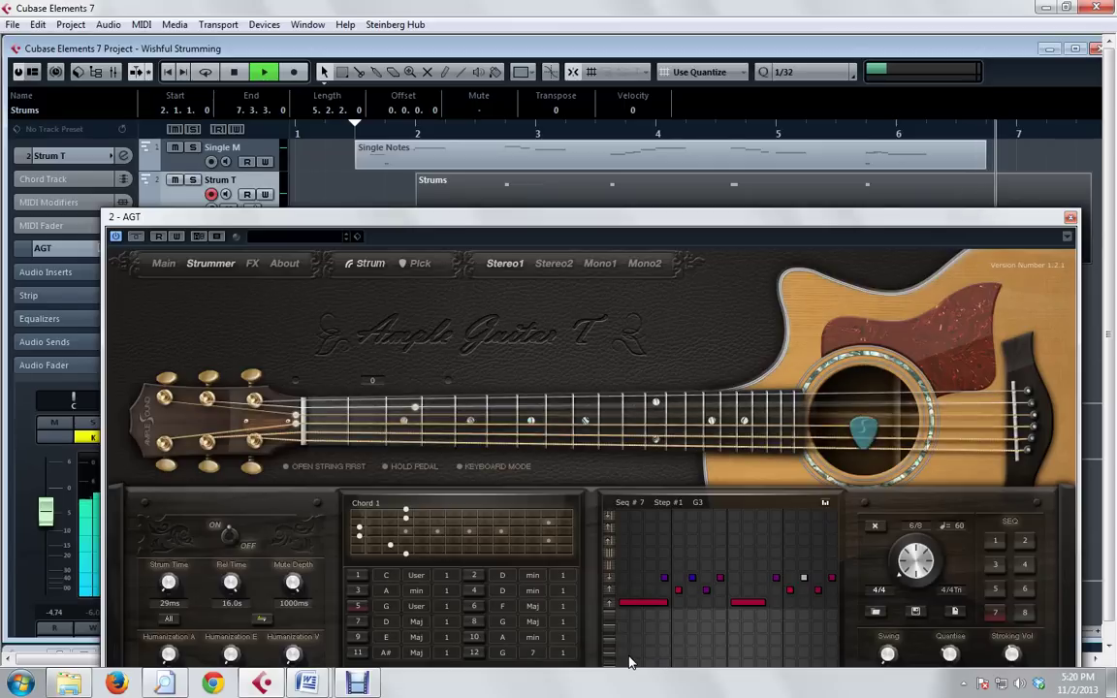
key(space)
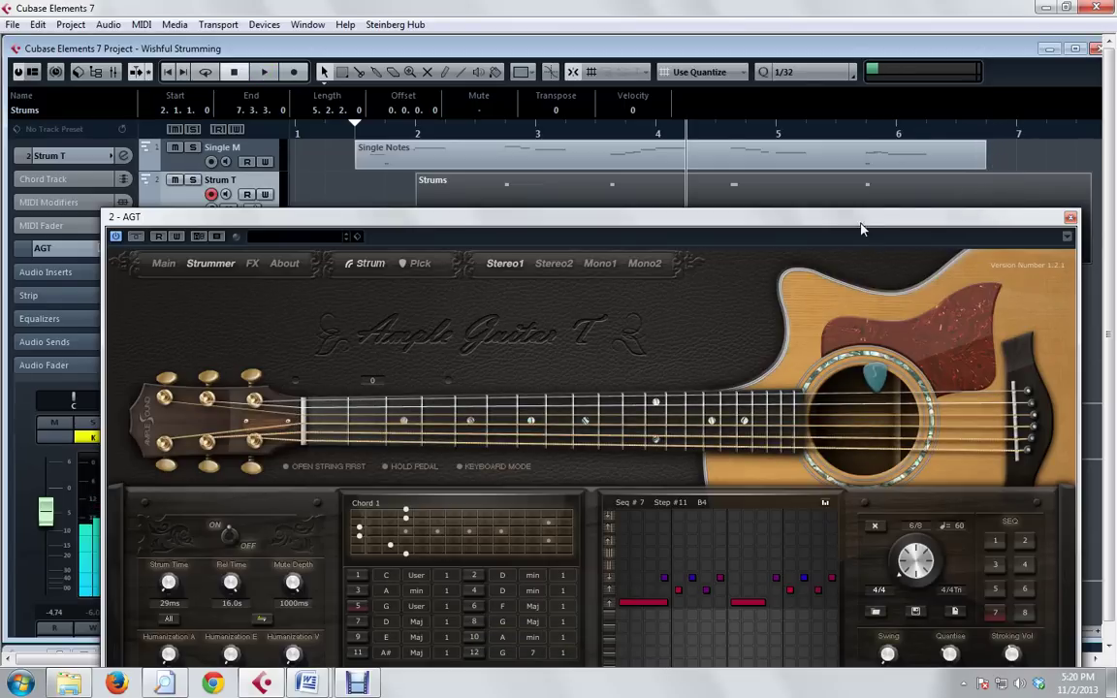
Step: Set the playback position to bar 6 and place the AGT window so the whole Strummer page can be examined
drag(863, 219, 839, 333)
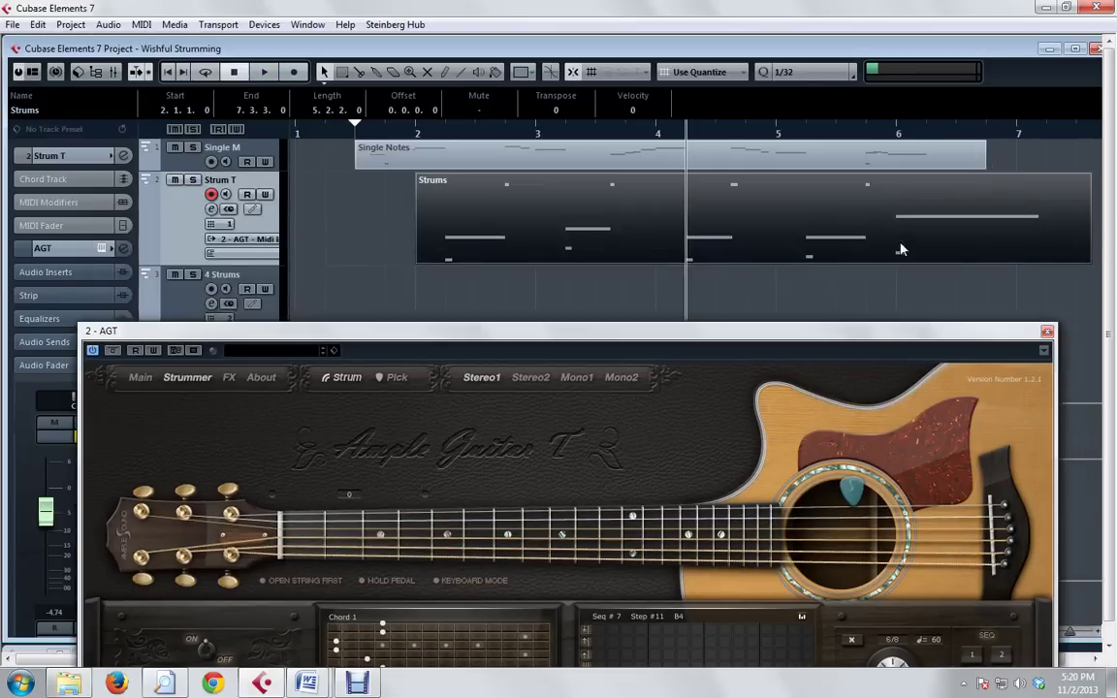
click(898, 131)
drag(642, 335, 648, 187)
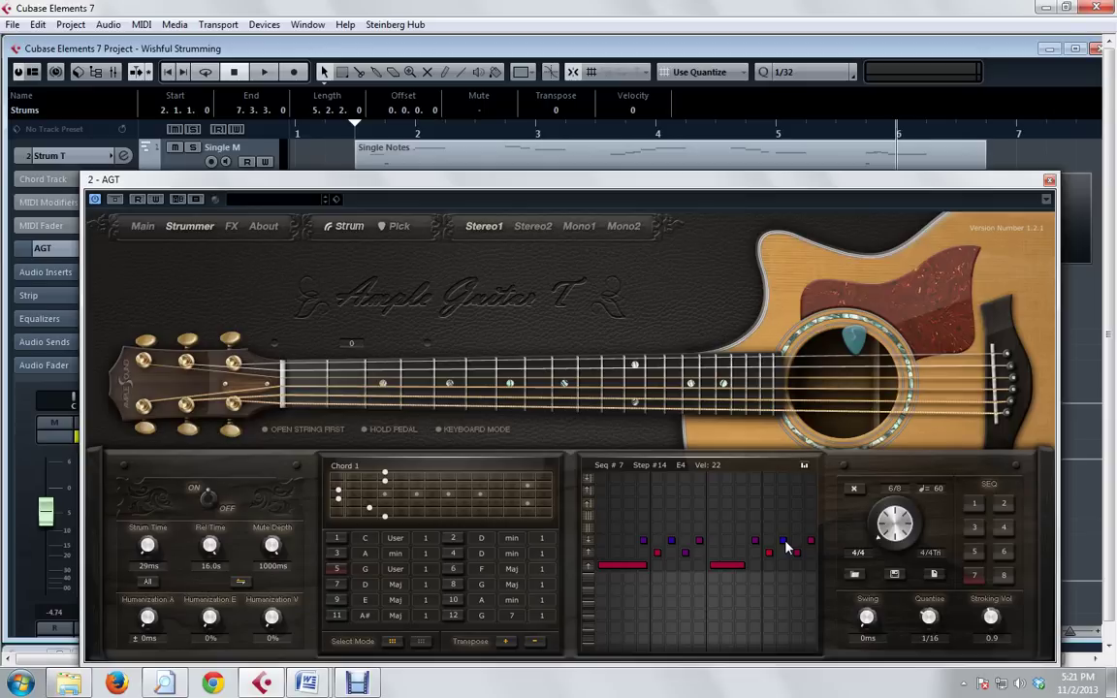
Step: Close the AGT window and play the arrangement from the start of the Single Notes part
click(1049, 180)
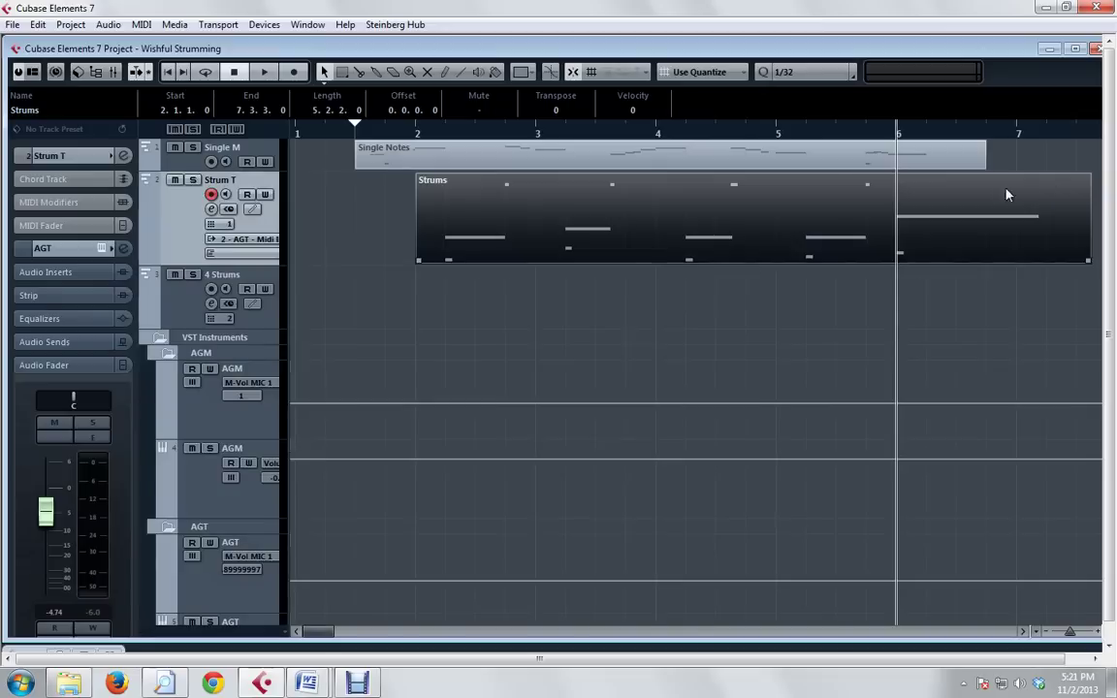
click(357, 133)
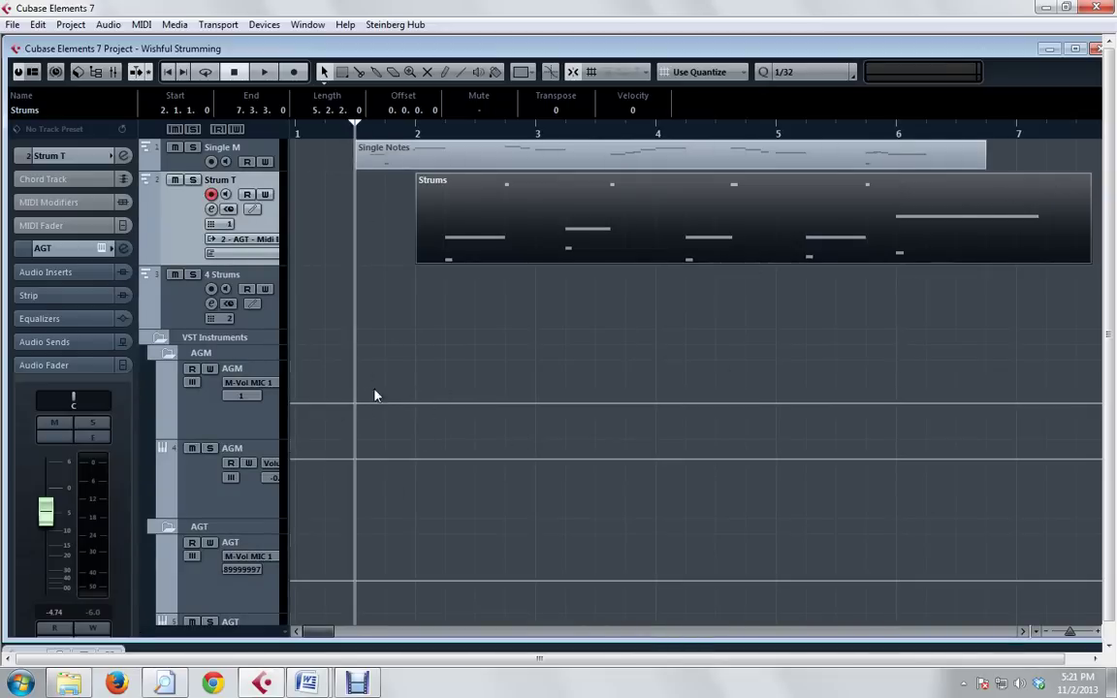
key(space)
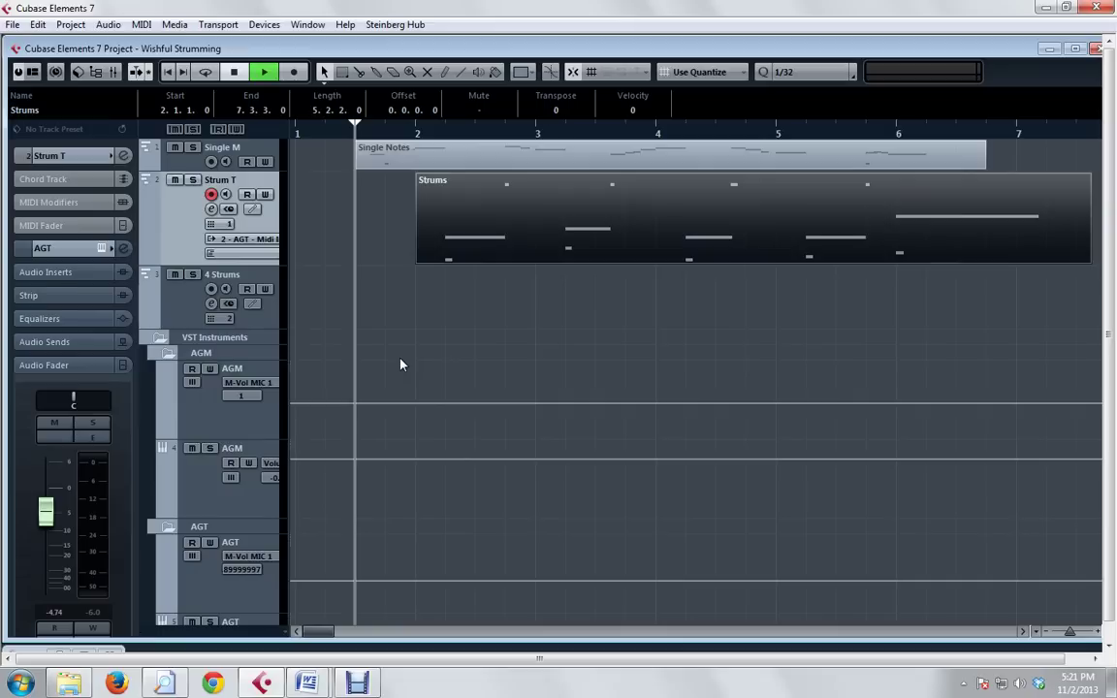